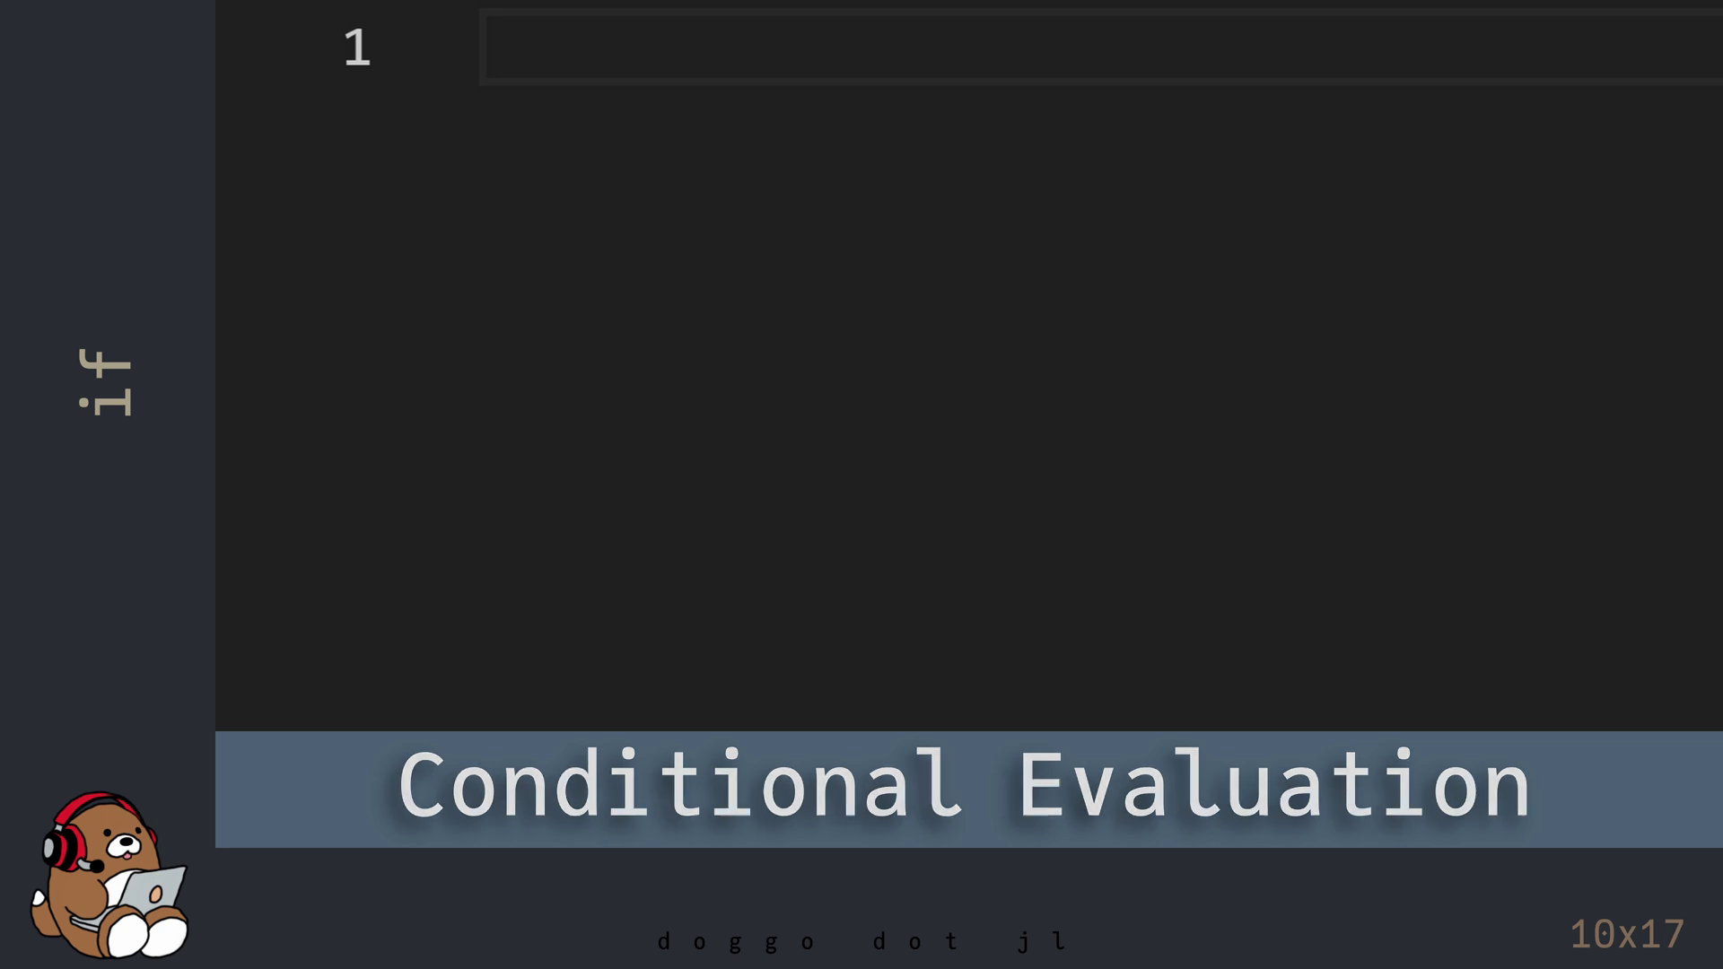
pyautogui.write('# conditions')
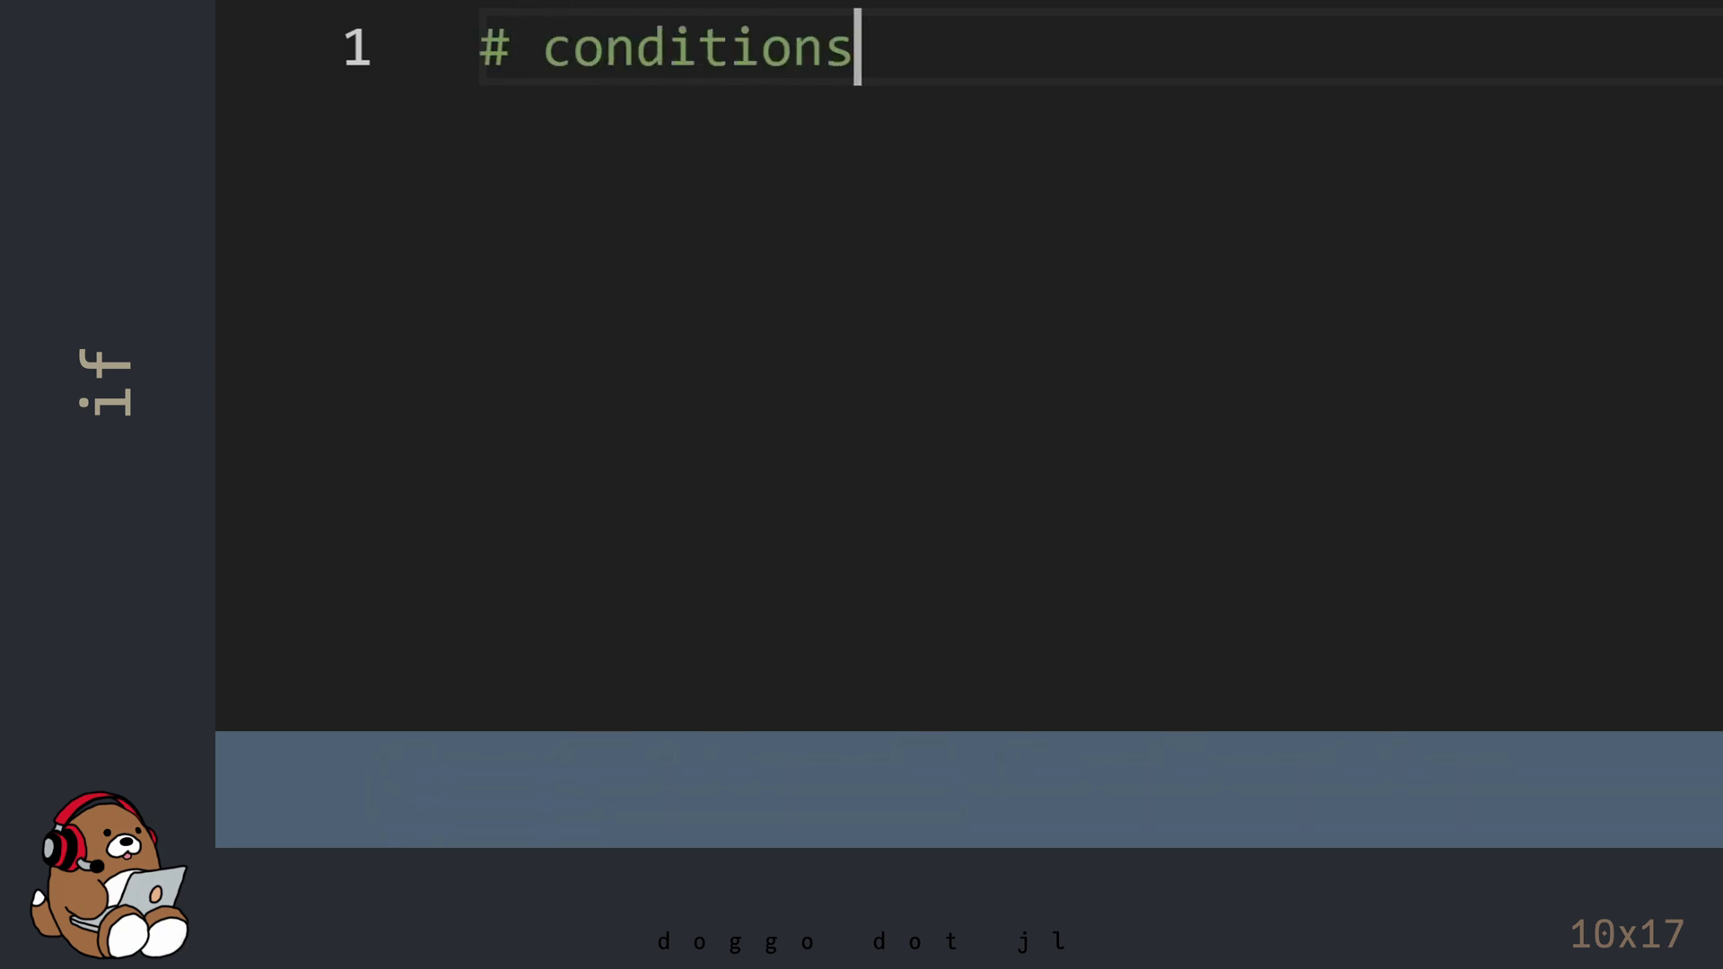
# Write '# conditions' followed by the lines x, y = 1, 2; x, y = y, x; and x = y.
pyautogui.press('Return')
pyautogui.press('Return')
pyautogui.write('x, y ')
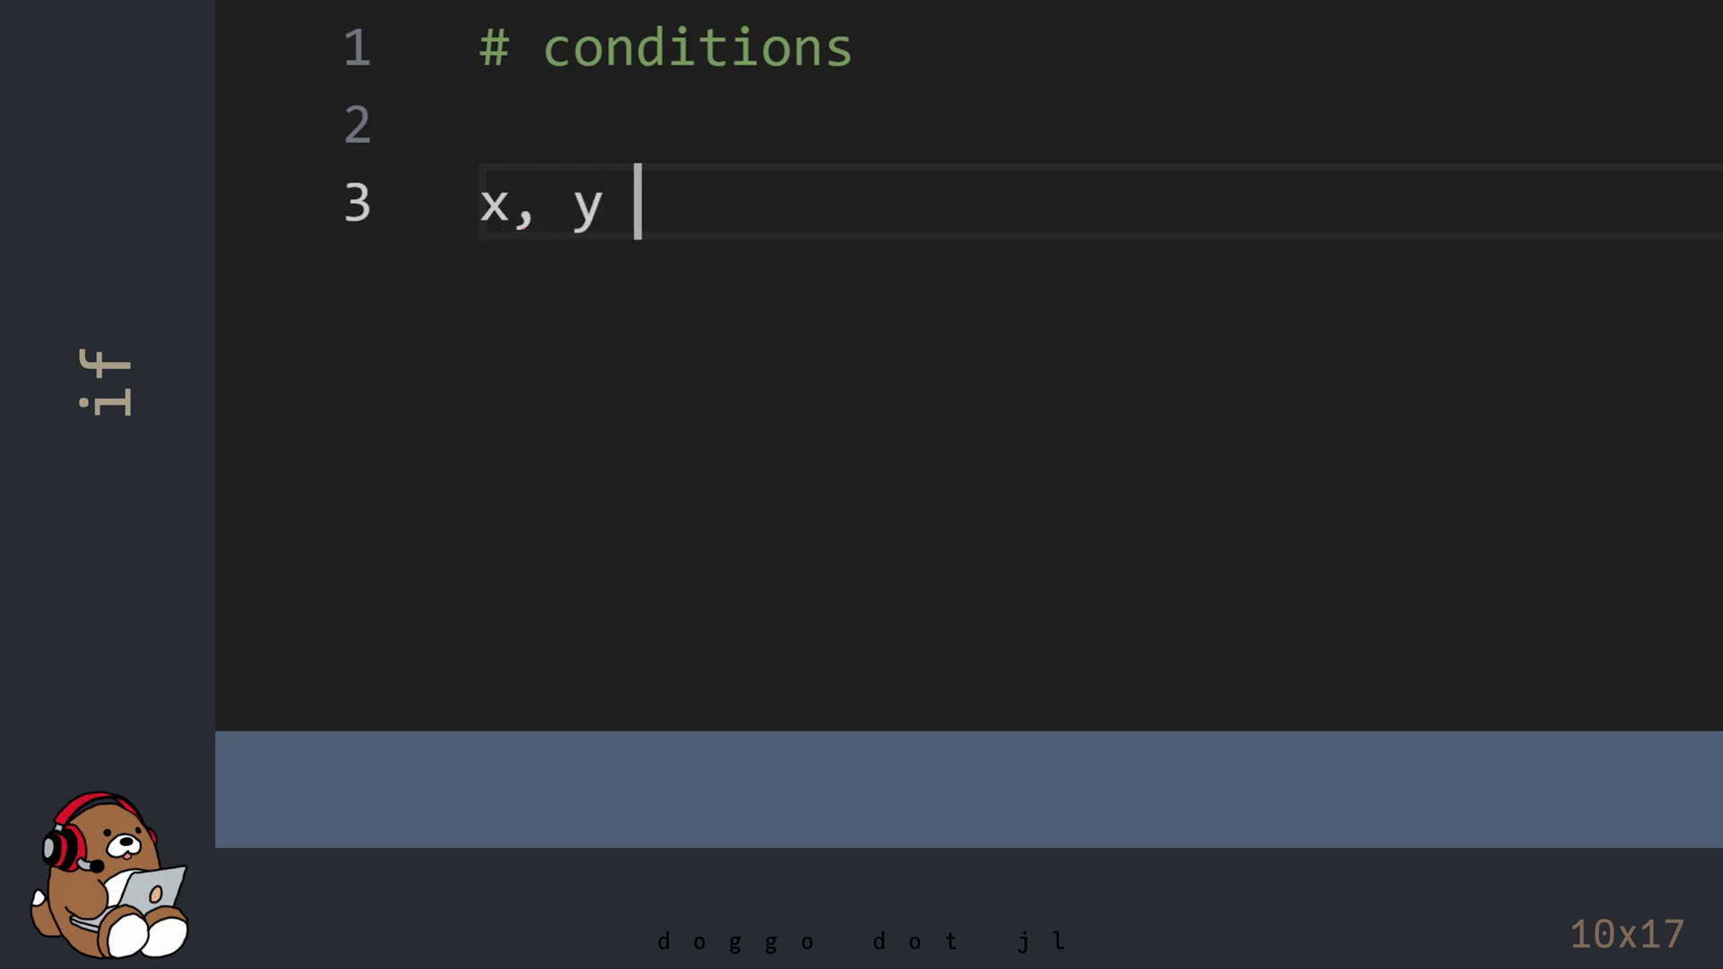
pyautogui.write('= 1, 2')
pyautogui.press('Return')
pyautogui.press('Return')
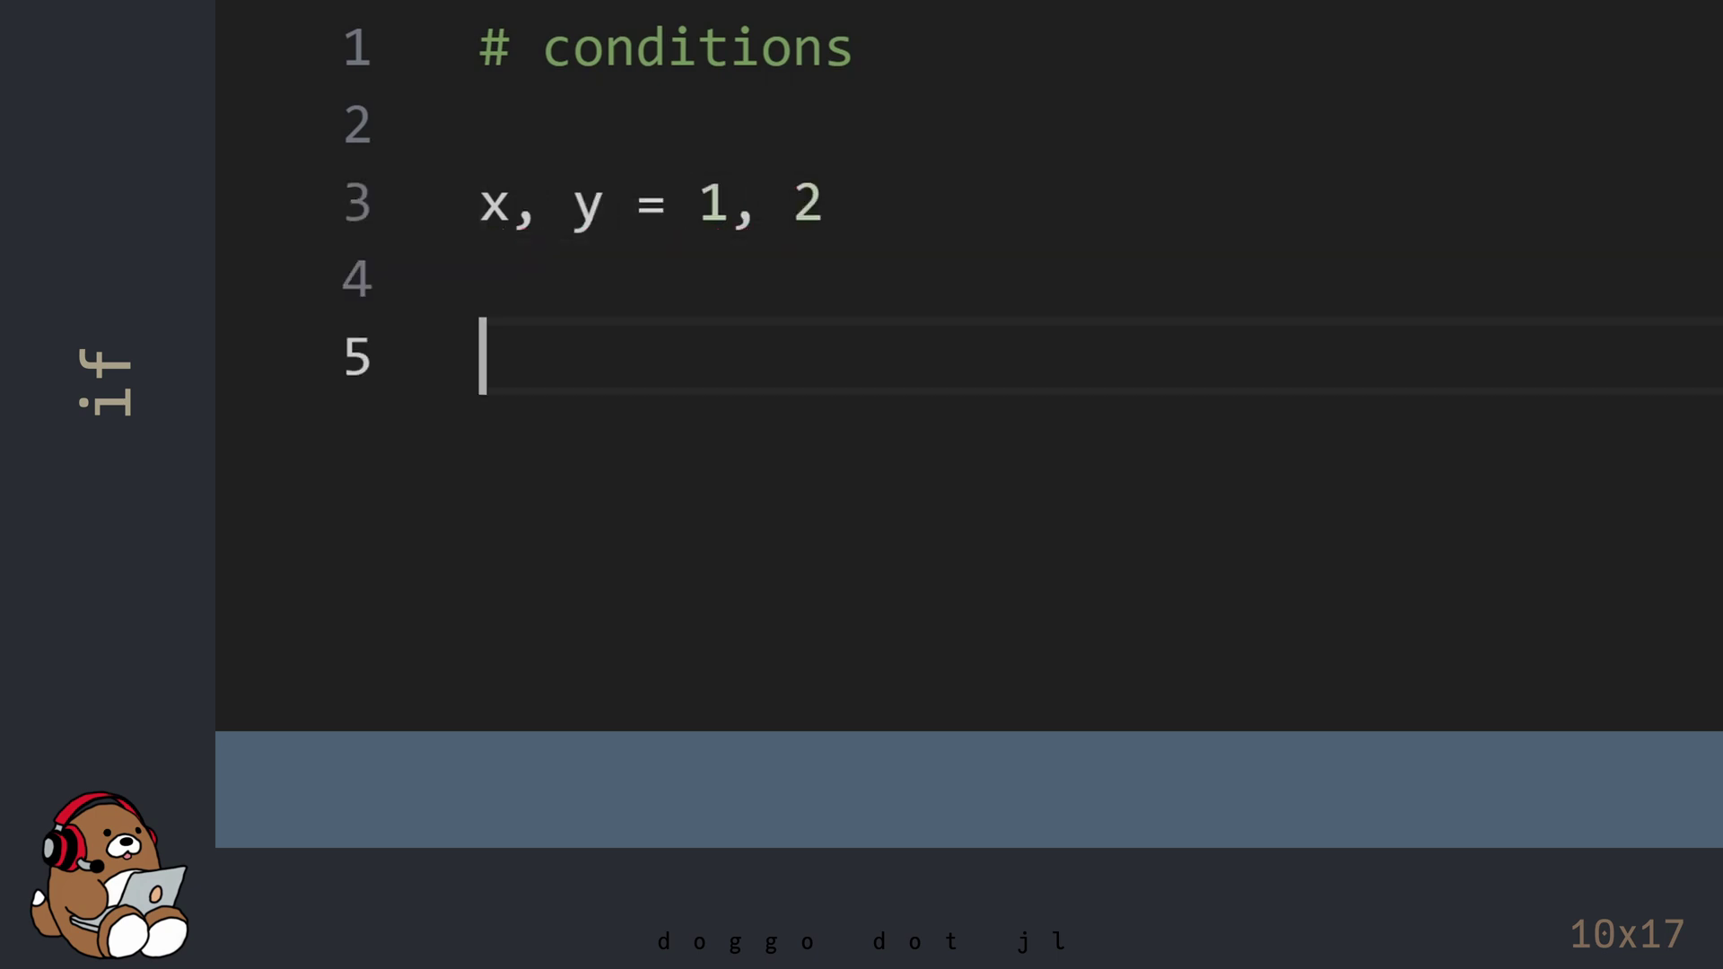
pyautogui.write('x, y =')
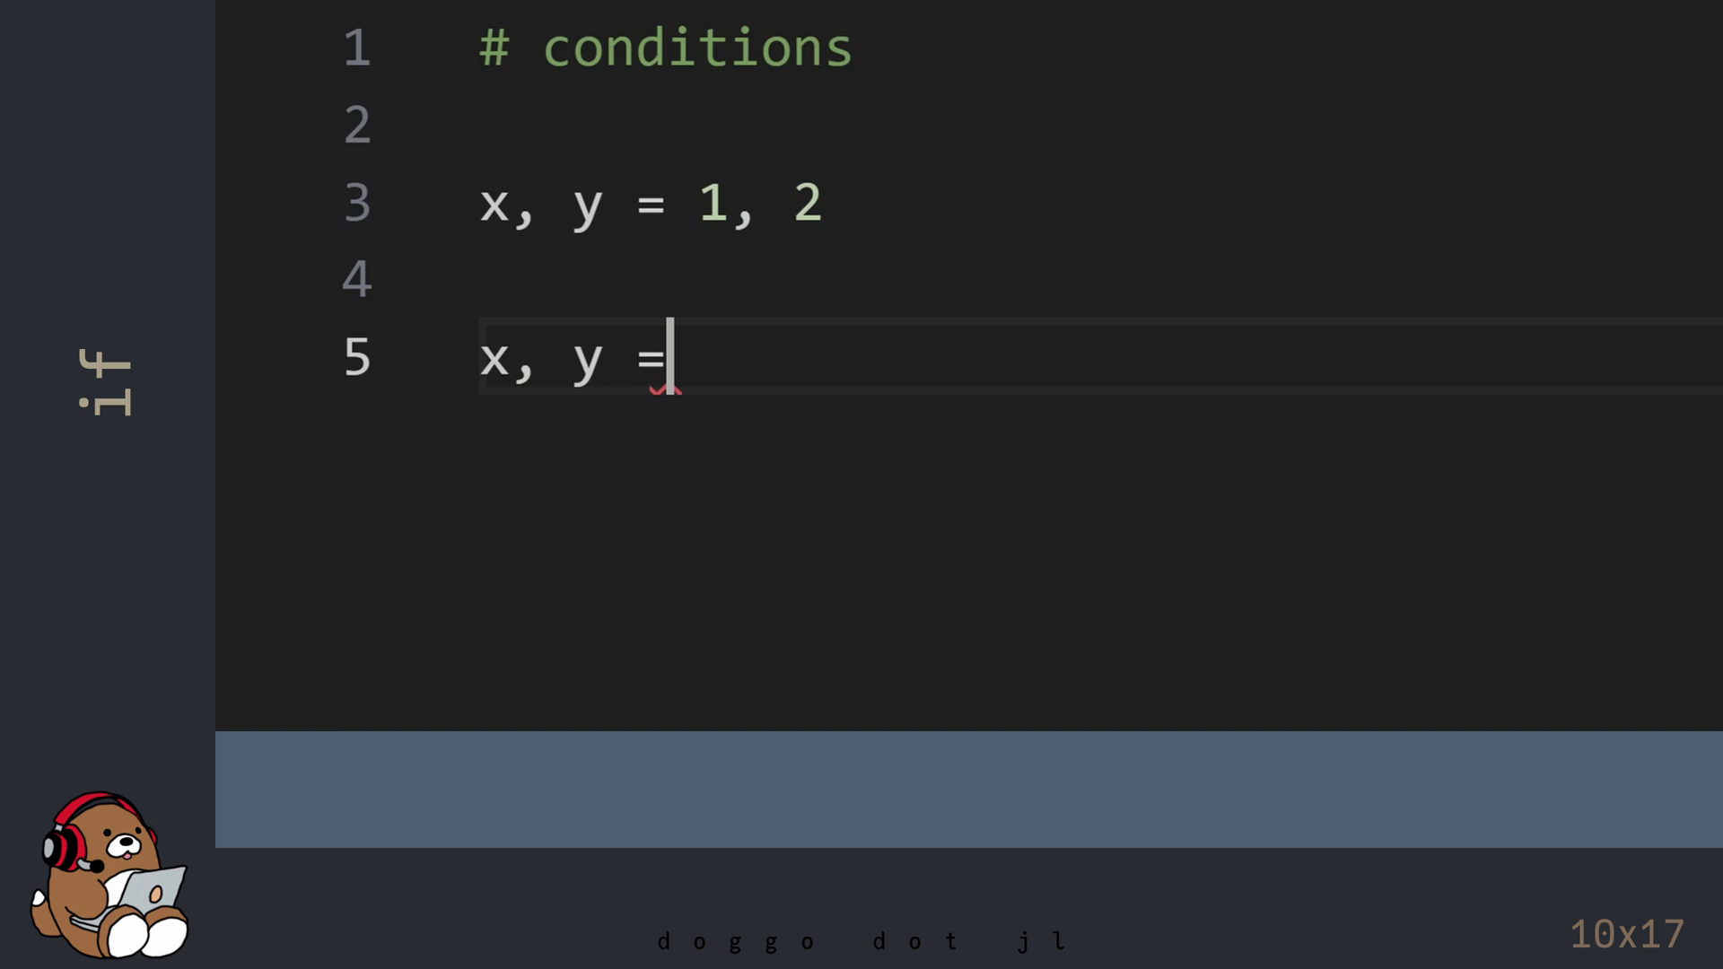
pyautogui.write(' y, x')
pyautogui.press('Escape')
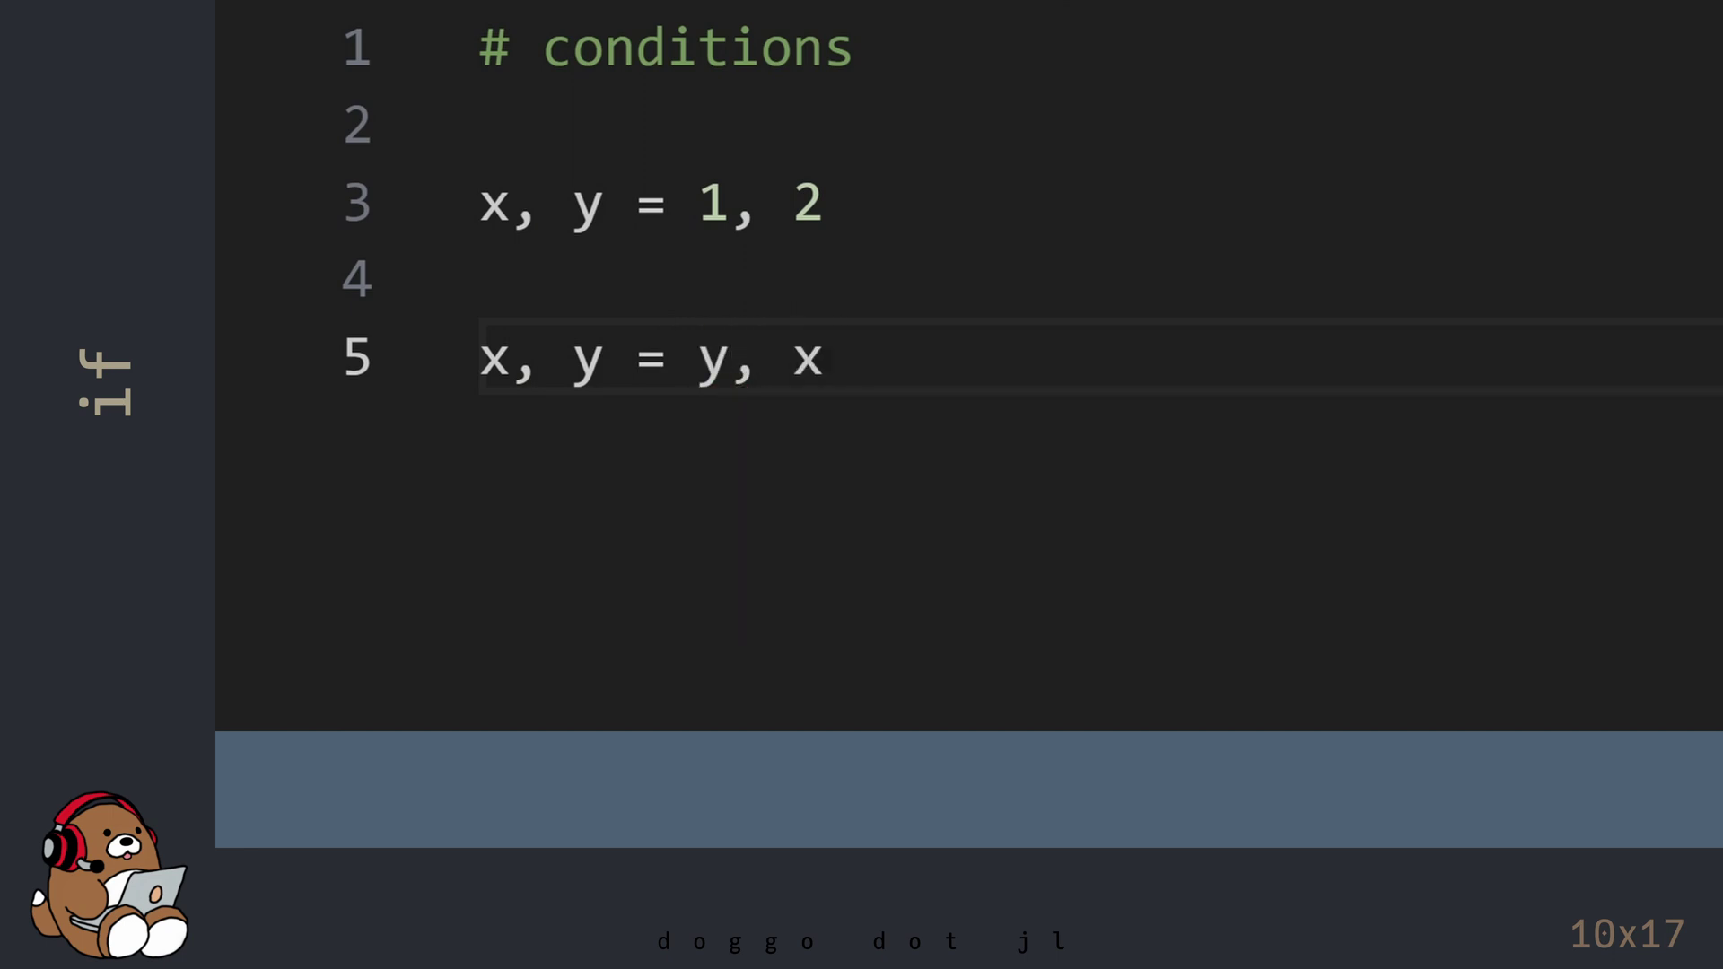
pyautogui.press('Return')
pyautogui.press('Return')
pyautogui.write('x ')
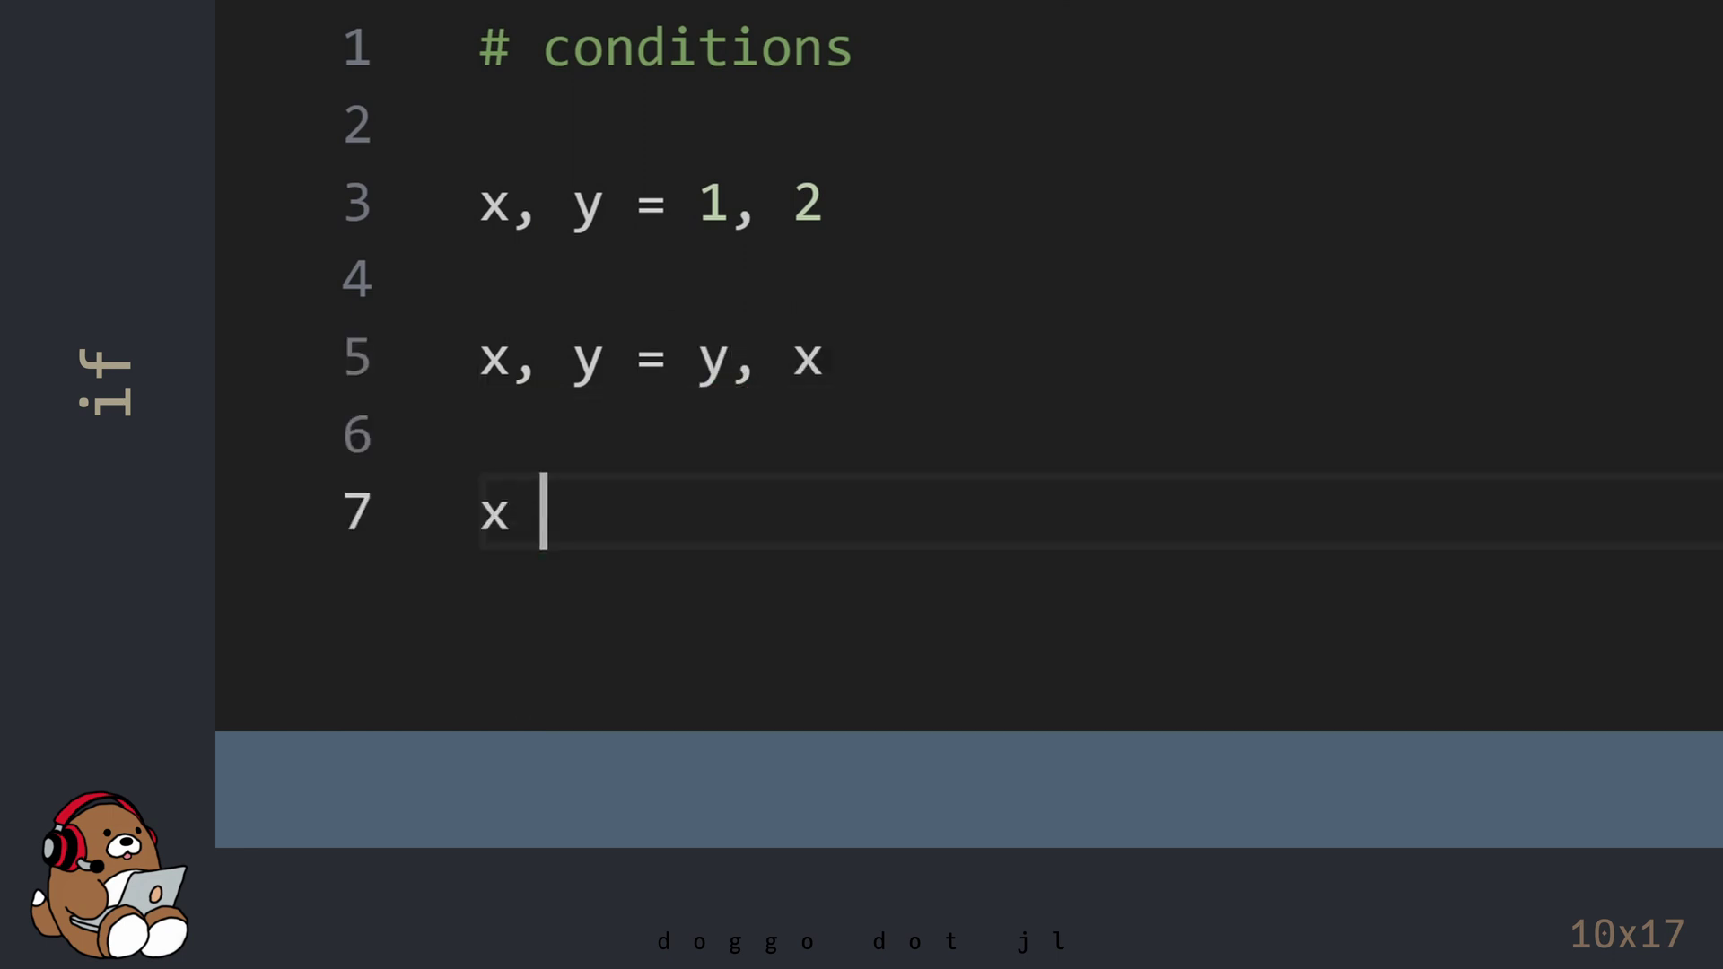
pyautogui.write('= y')
pyautogui.press('Escape')
pyautogui.press('Return')
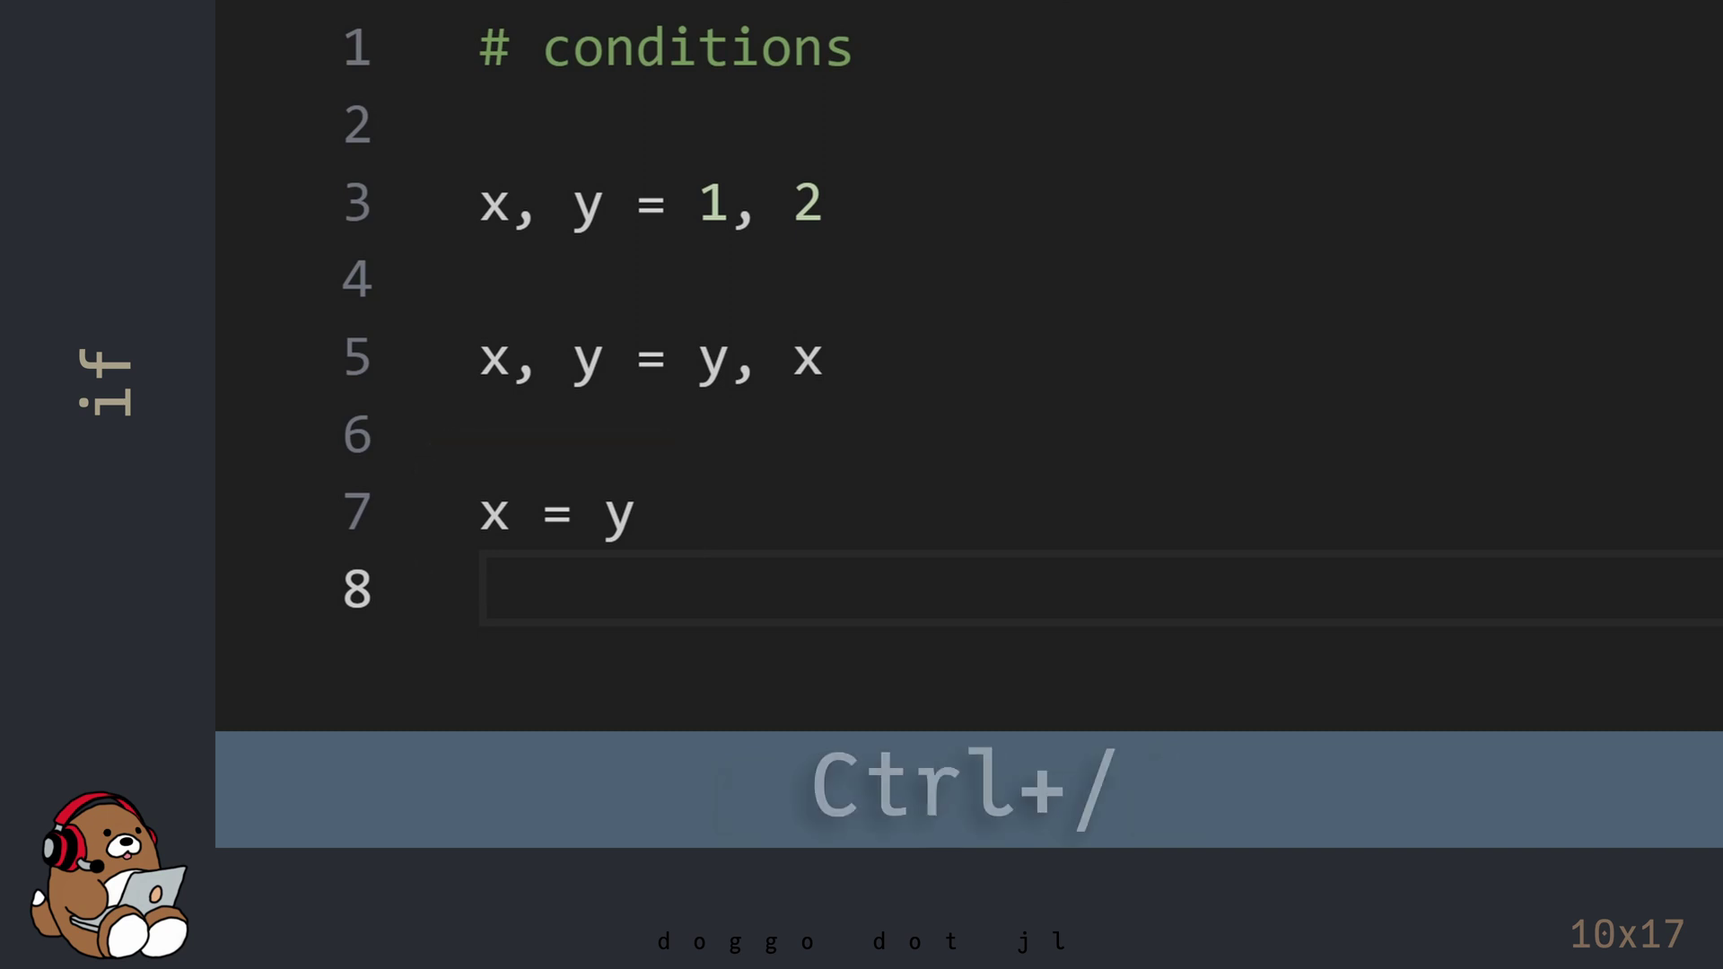
# Comment out the swap line and the x = y line.
pyautogui.press('Up')
pyautogui.press('Up')
pyautogui.press('Up')
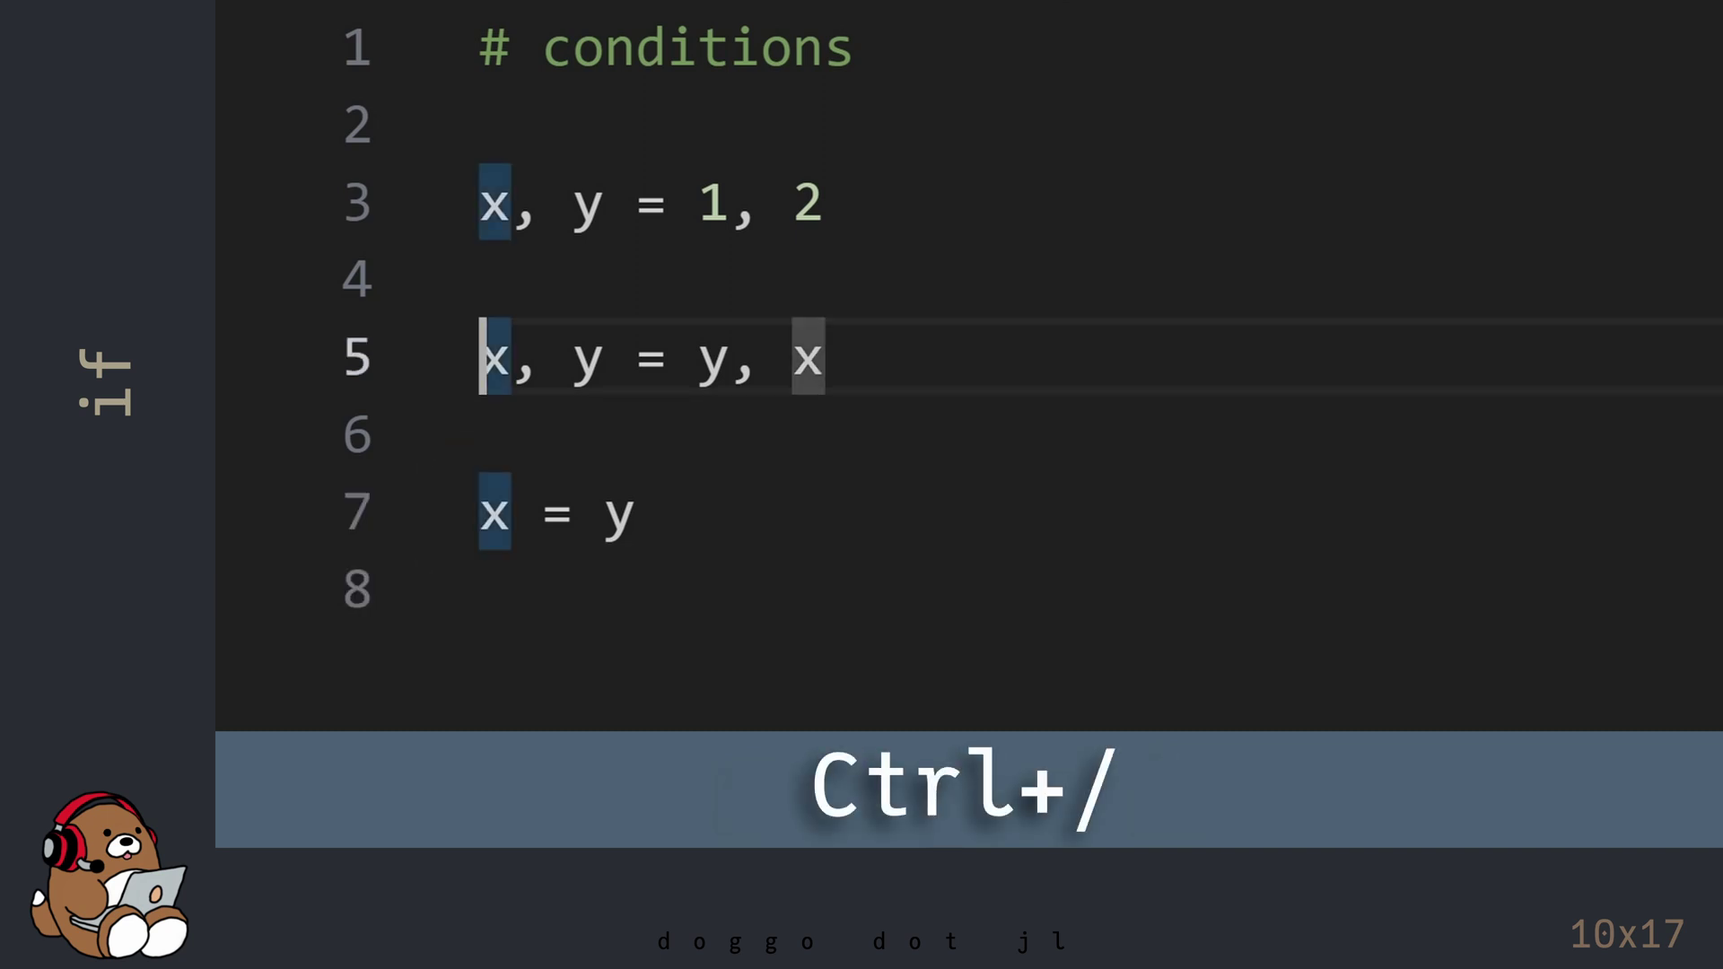
pyautogui.hotkey('shift', 'Down')
pyautogui.hotkey('shift', 'Down')
pyautogui.hotkey('shift', 'Down')
pyautogui.hotkey('ctrl', '/')
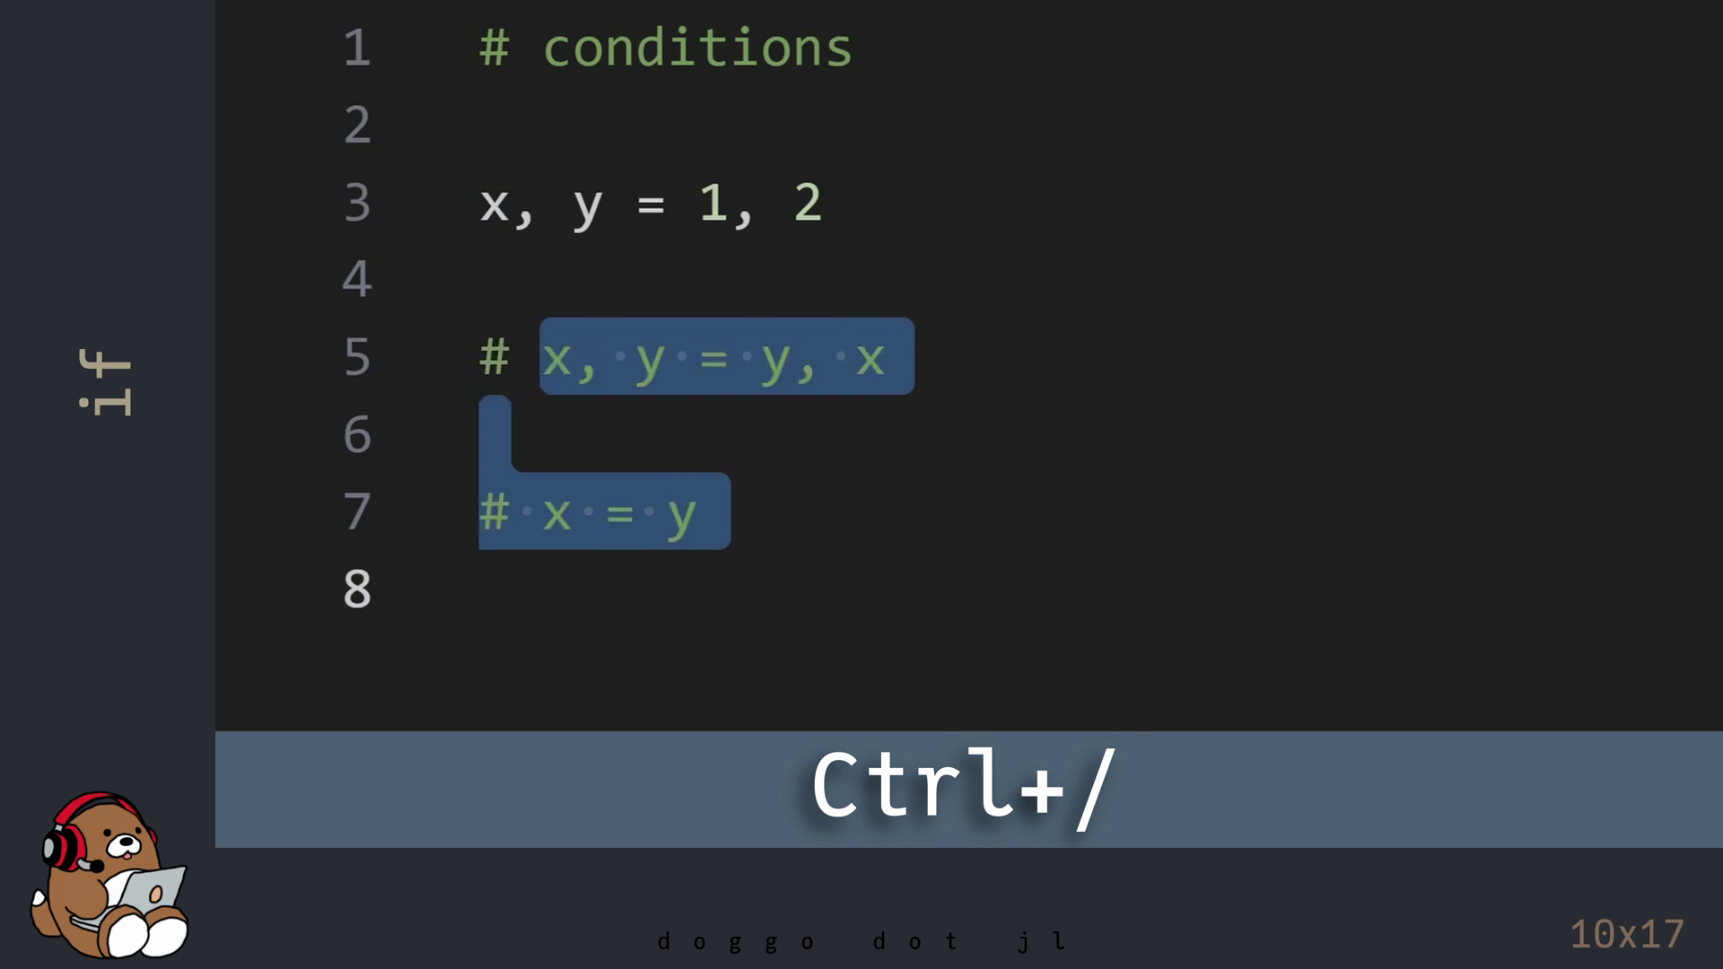
pyautogui.press('Escape')
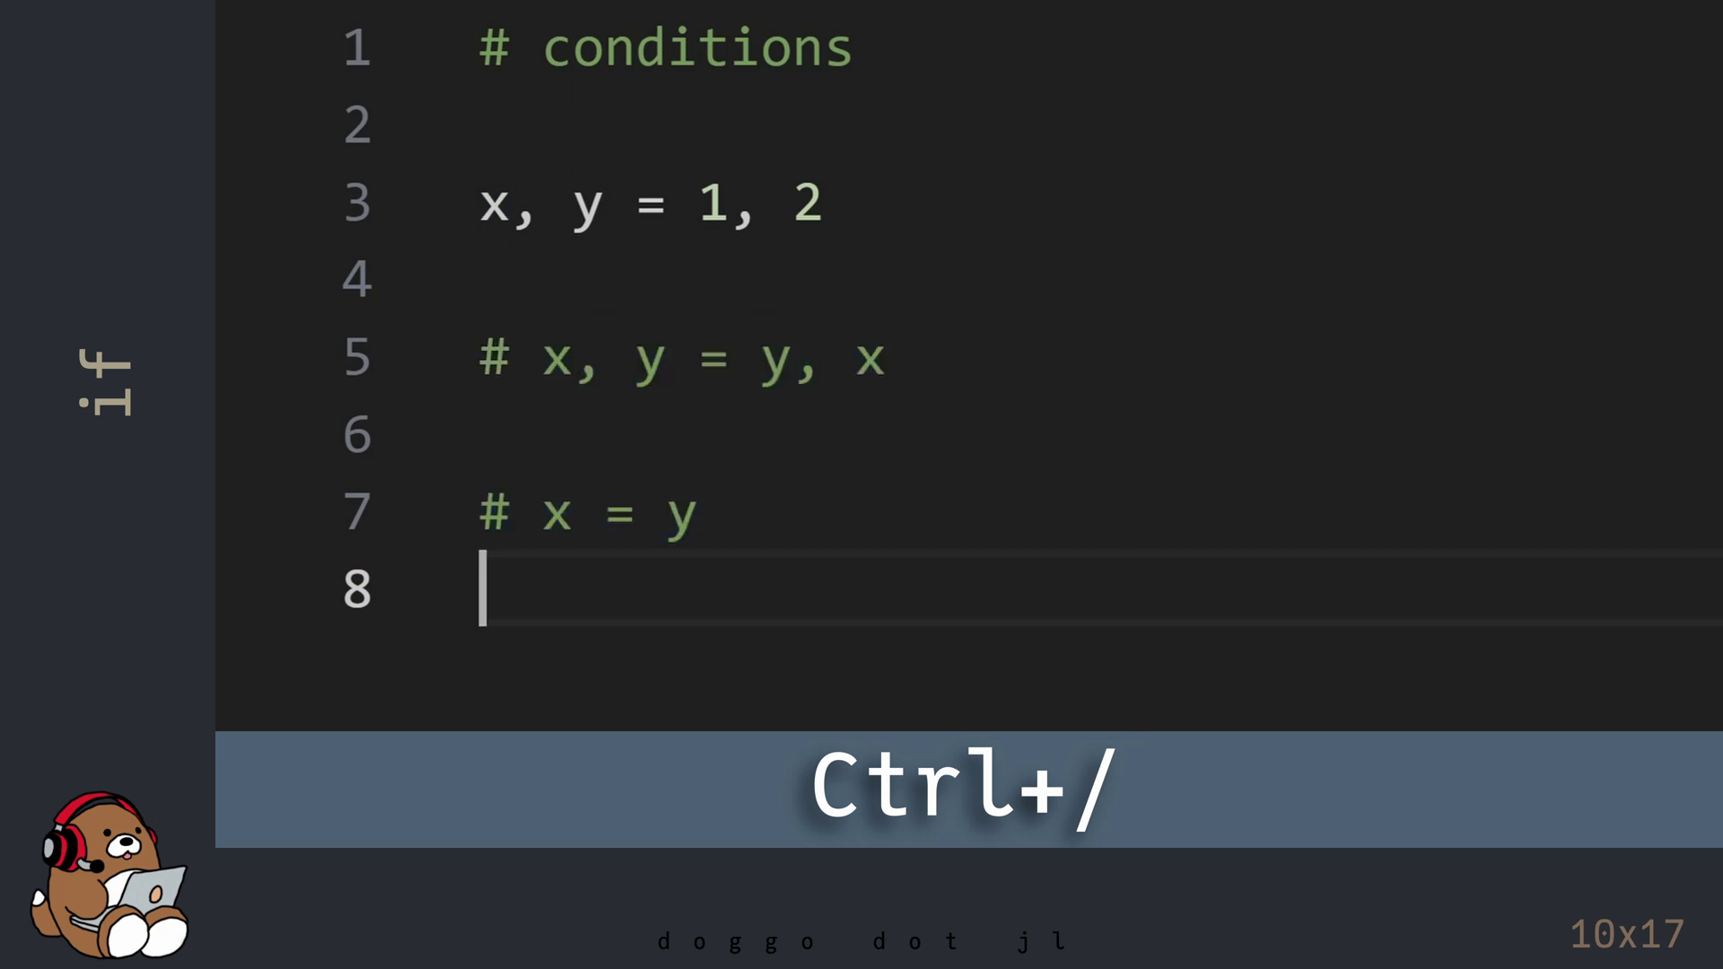
# Evaluate line 3, x, y = 1, 2, inline and get (1, 2).
pyautogui.press('Up')
pyautogui.press('Up')
pyautogui.press('Up')
pyautogui.press('Up')
pyautogui.press('Up')
pyautogui.press('End')
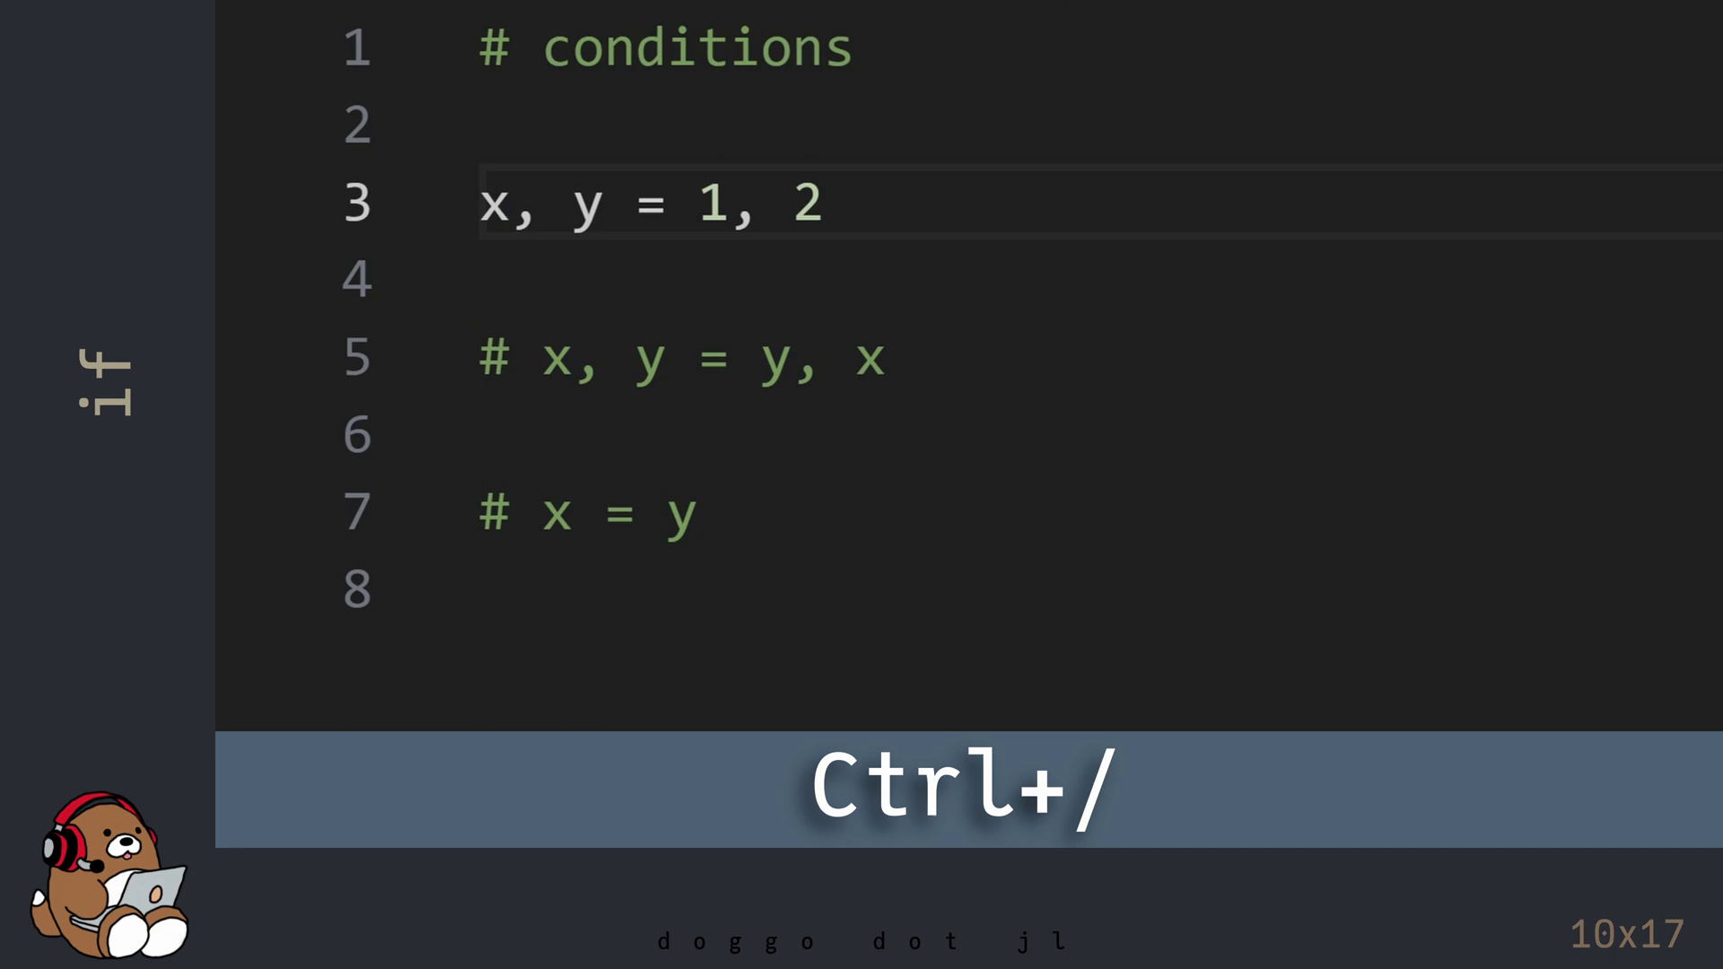
pyautogui.hotkey('shift', 'Return')
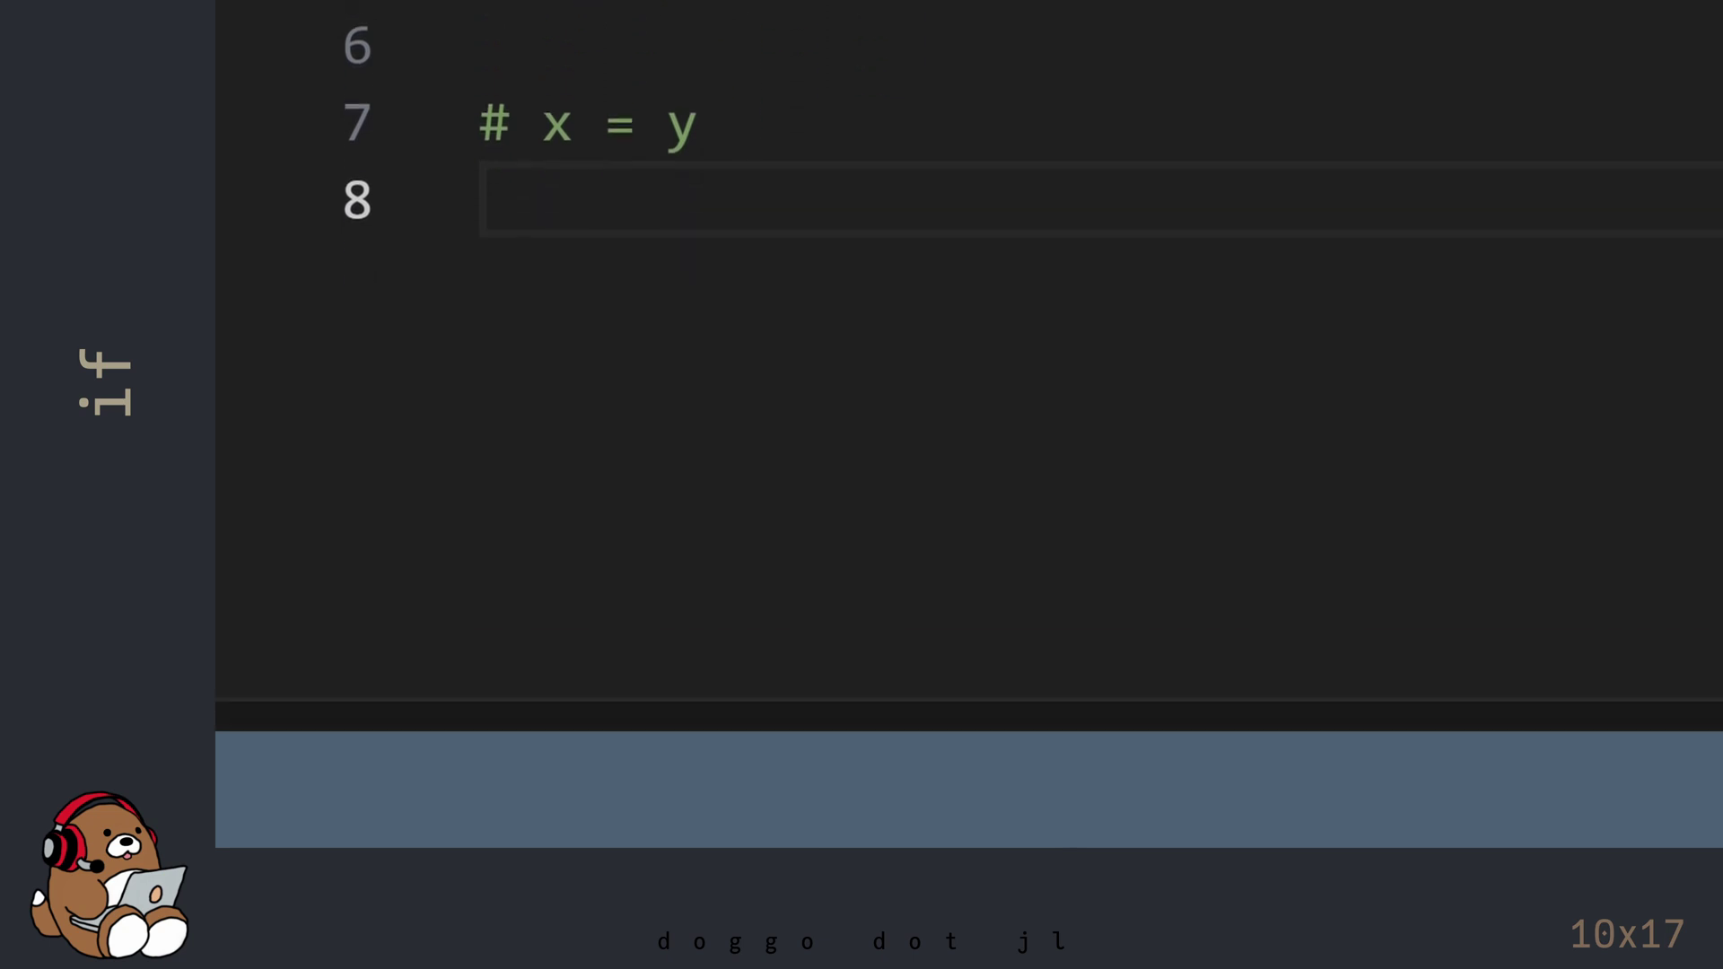
# Add a tasks section where task_1, task_2 and task_3 print x > y, x < y and x == y.
pyautogui.press('Return')
pyautogui.write('# tasks')
pyautogui.press('Return')
pyautogui.press('Return')
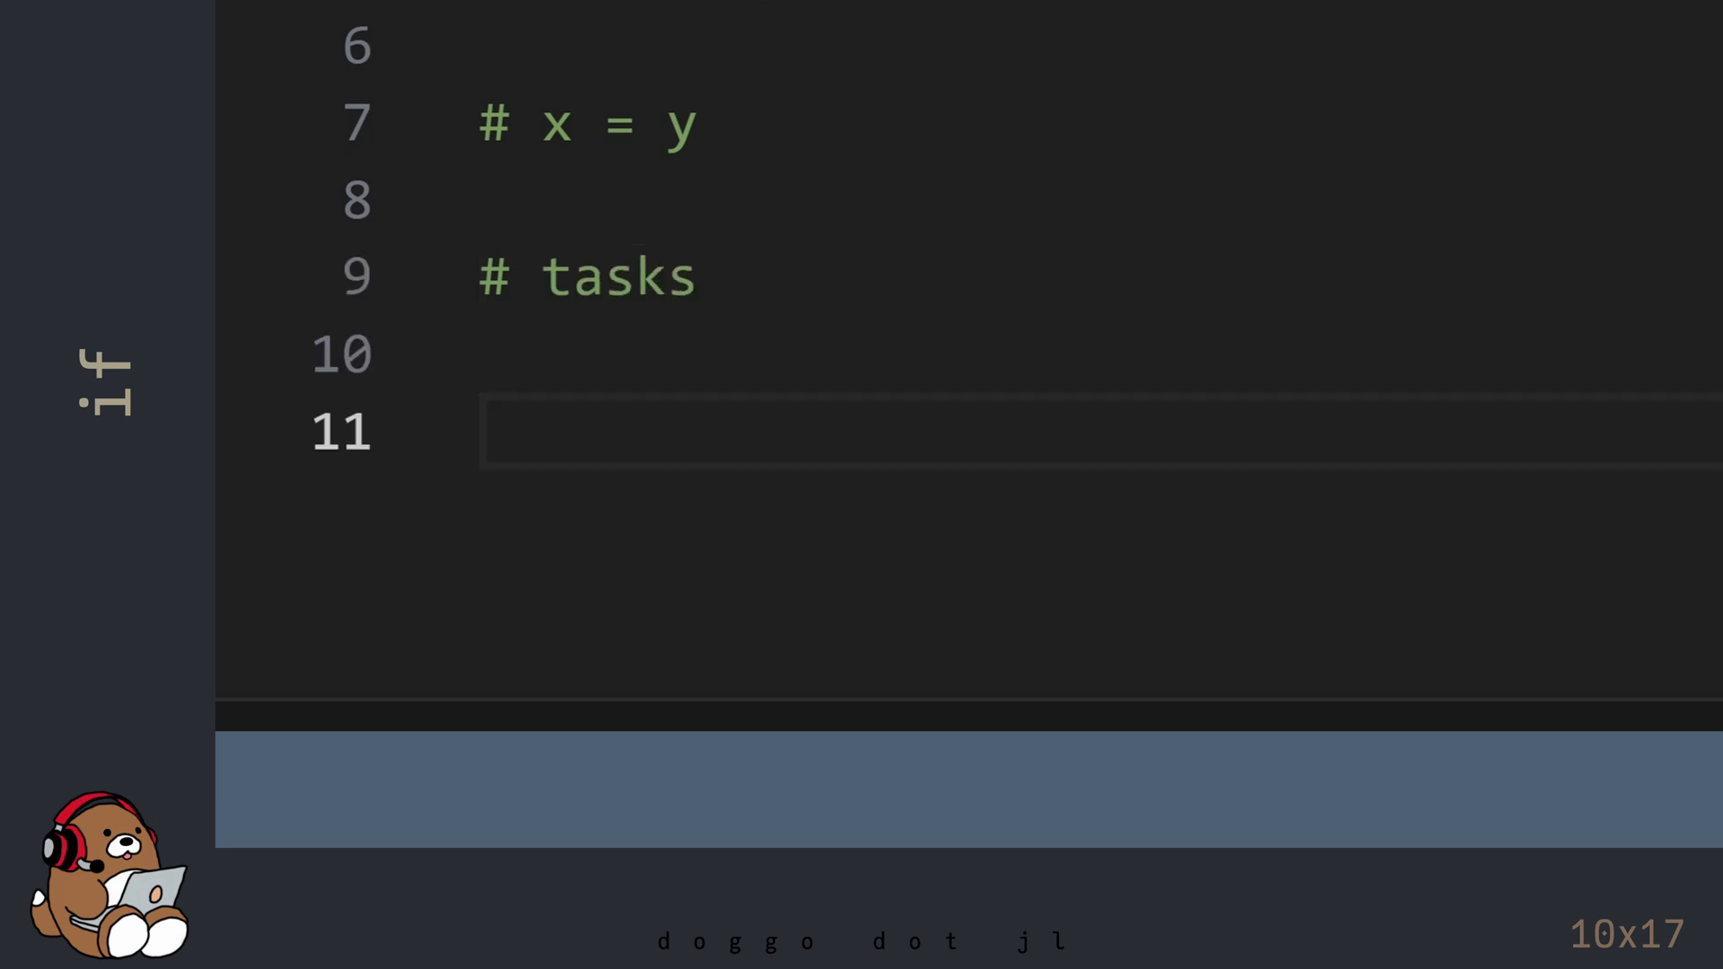
pyautogui.write('task_1')
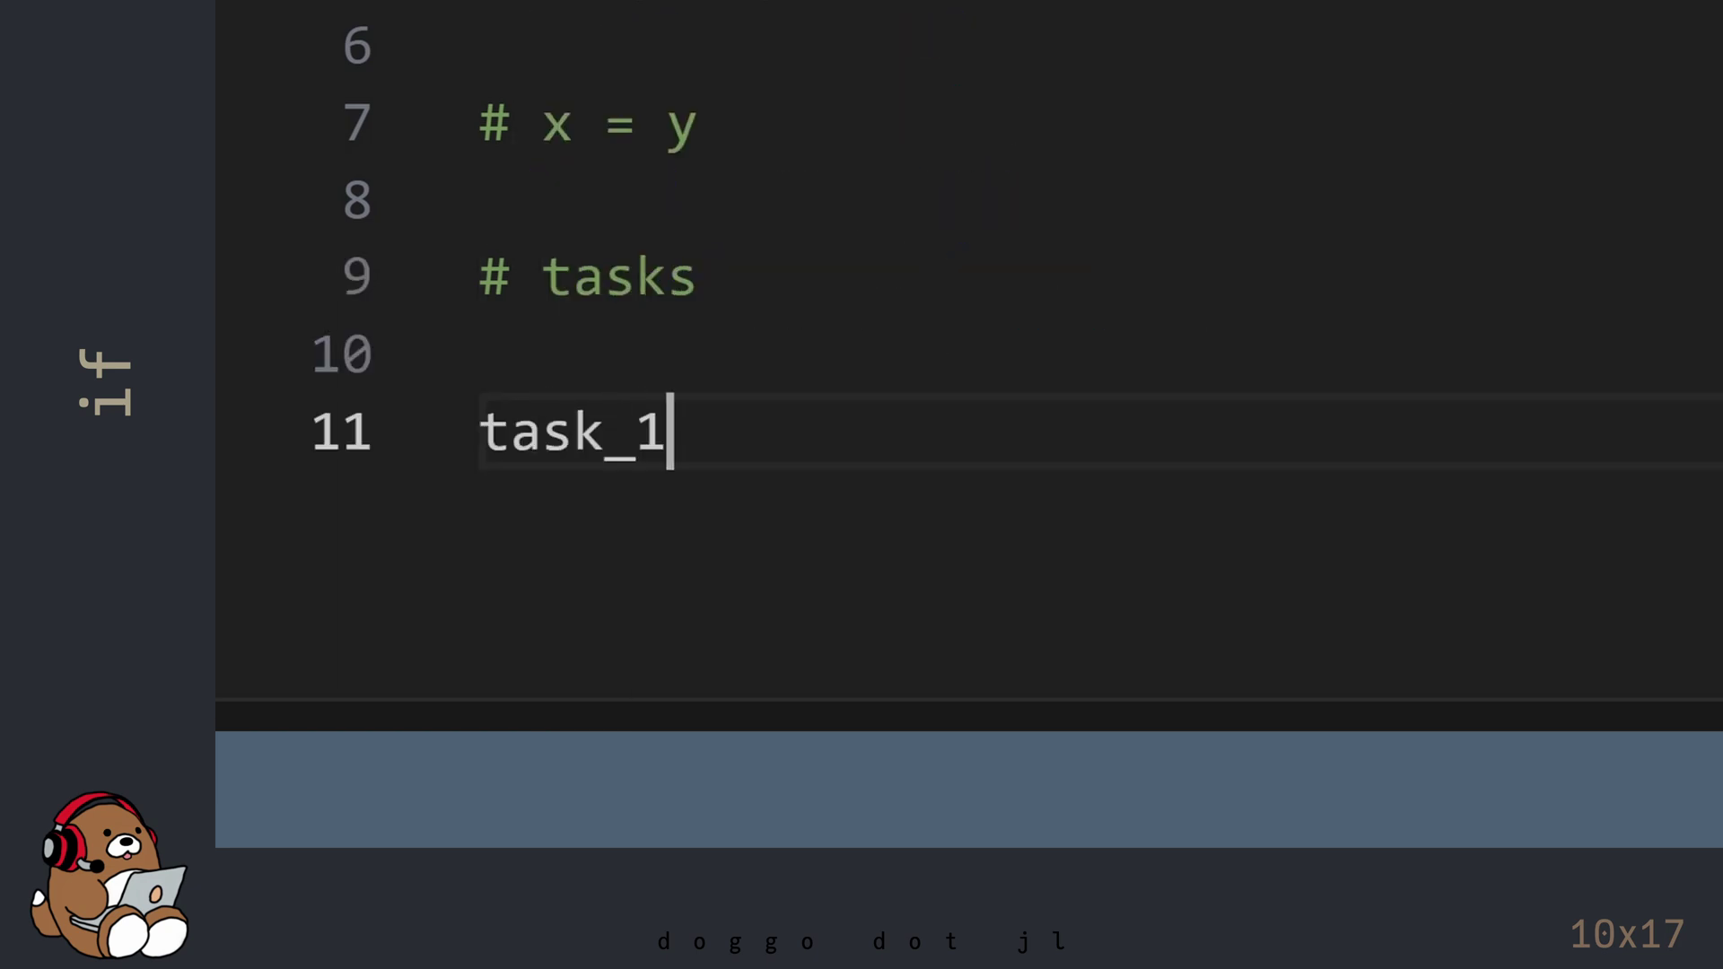
pyautogui.write('() = ')
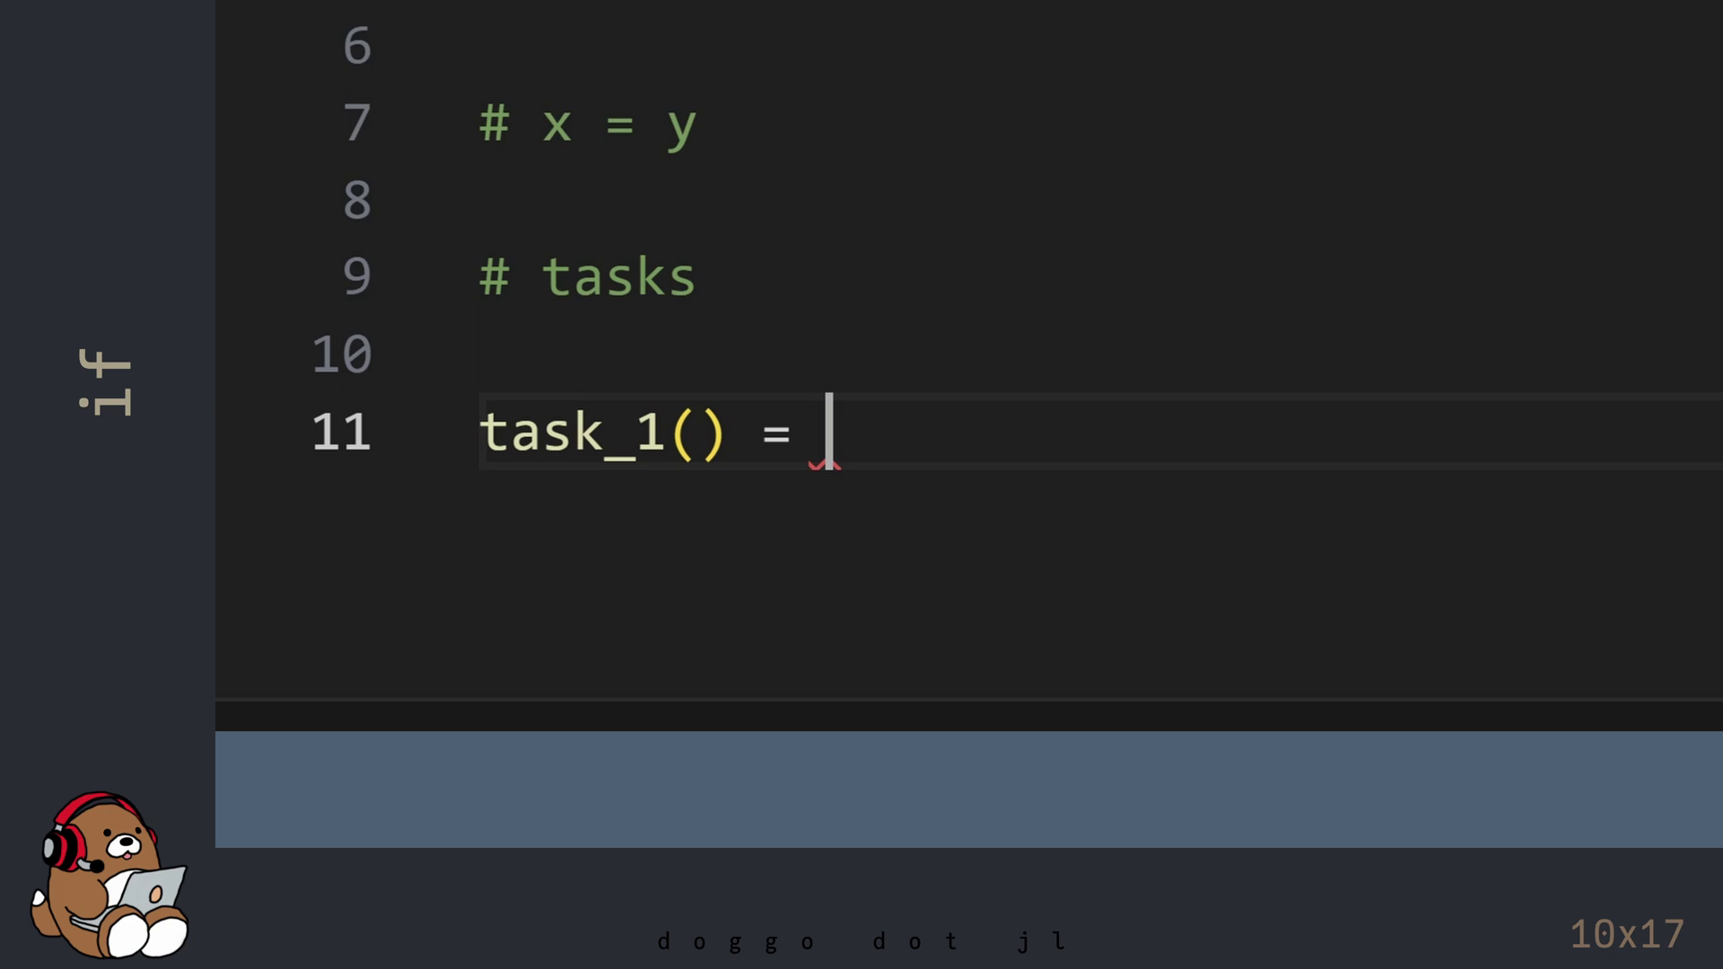
pyautogui.write('println(')
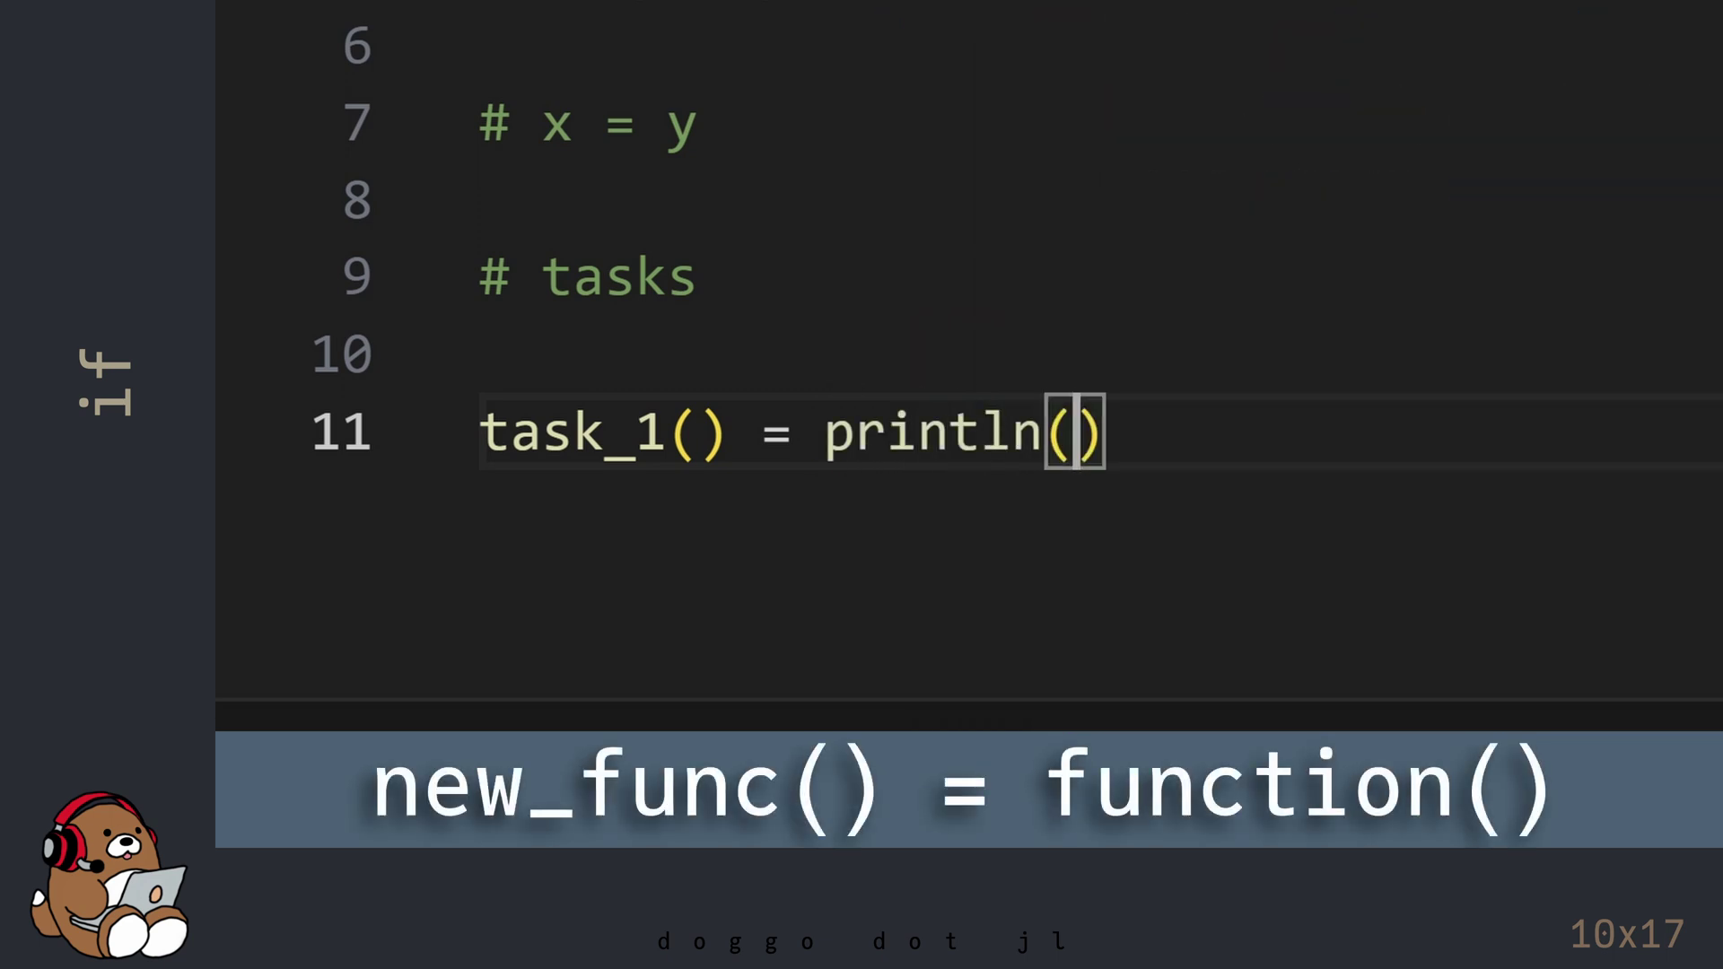
pyautogui.write('"$')
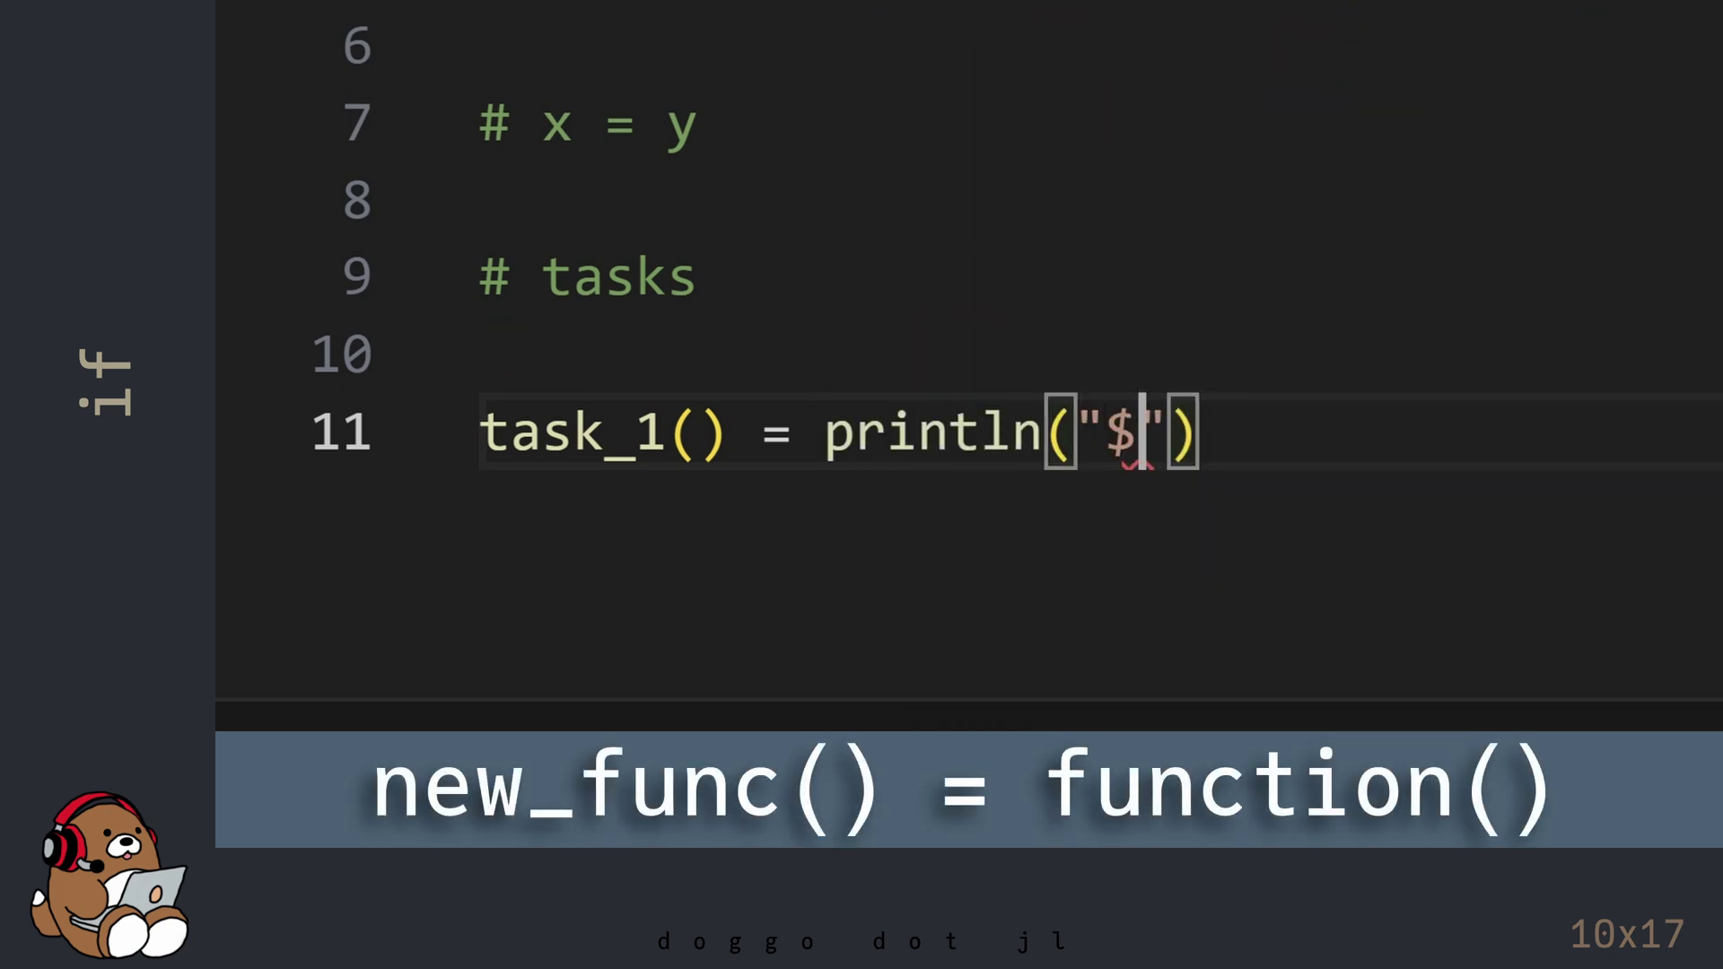
pyautogui.write('x > $y')
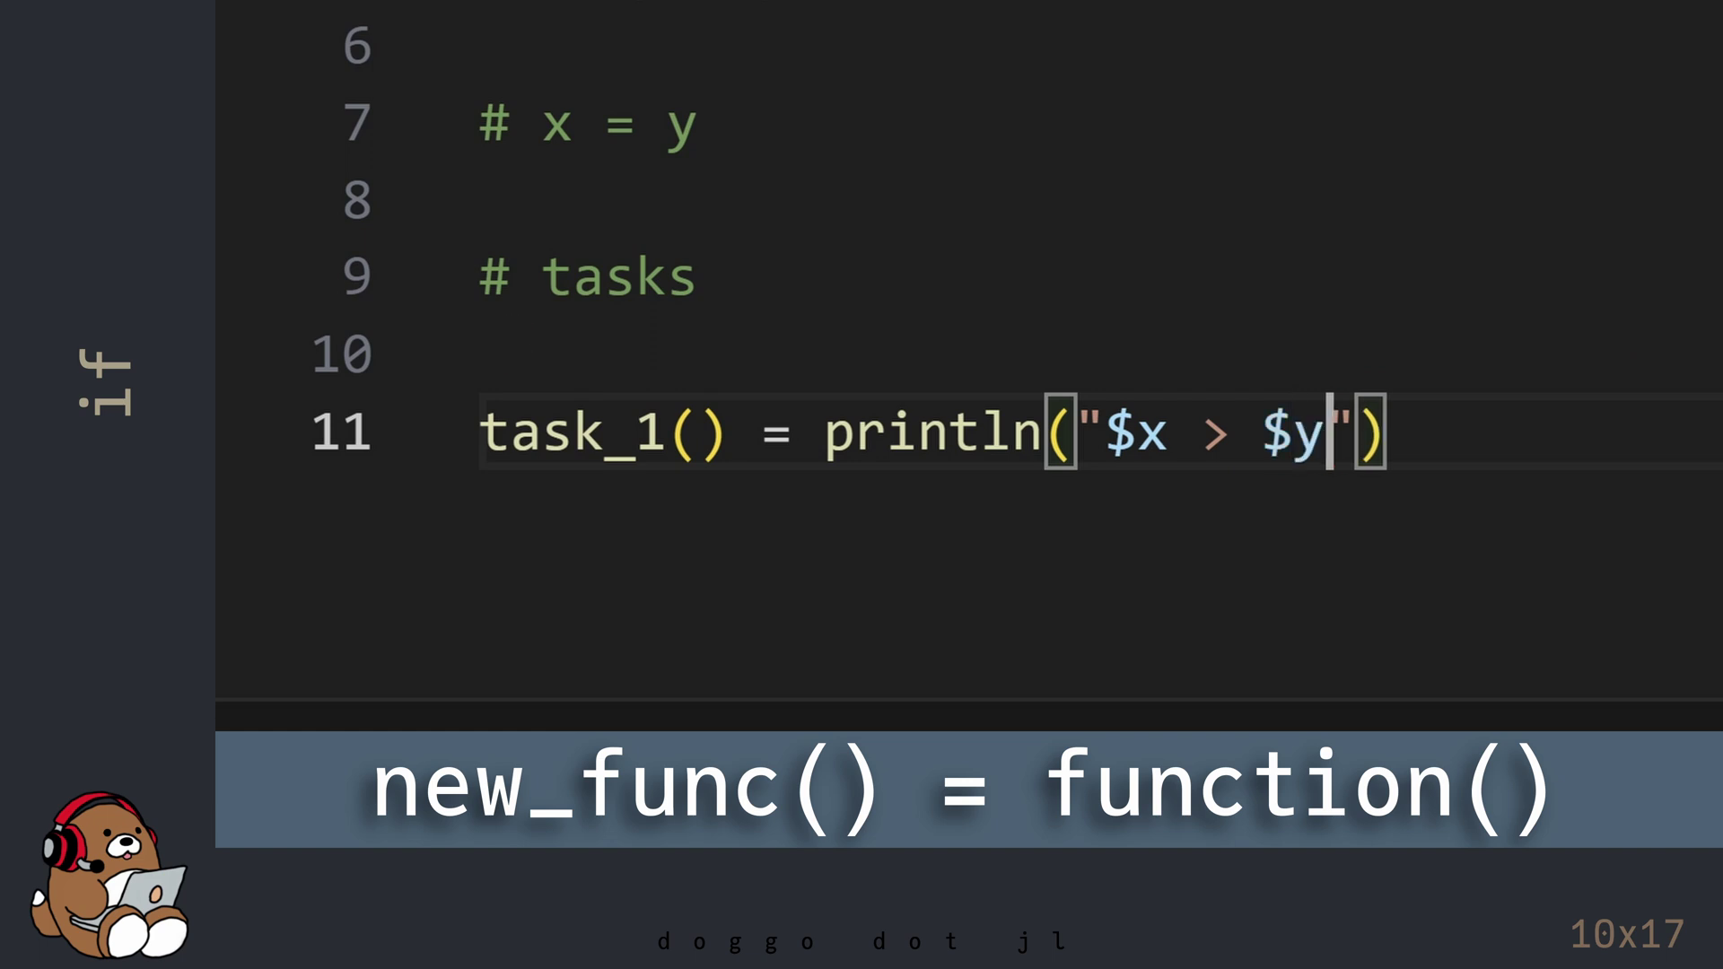
pyautogui.write('")')
pyautogui.press('Return')
pyautogui.press('Return')
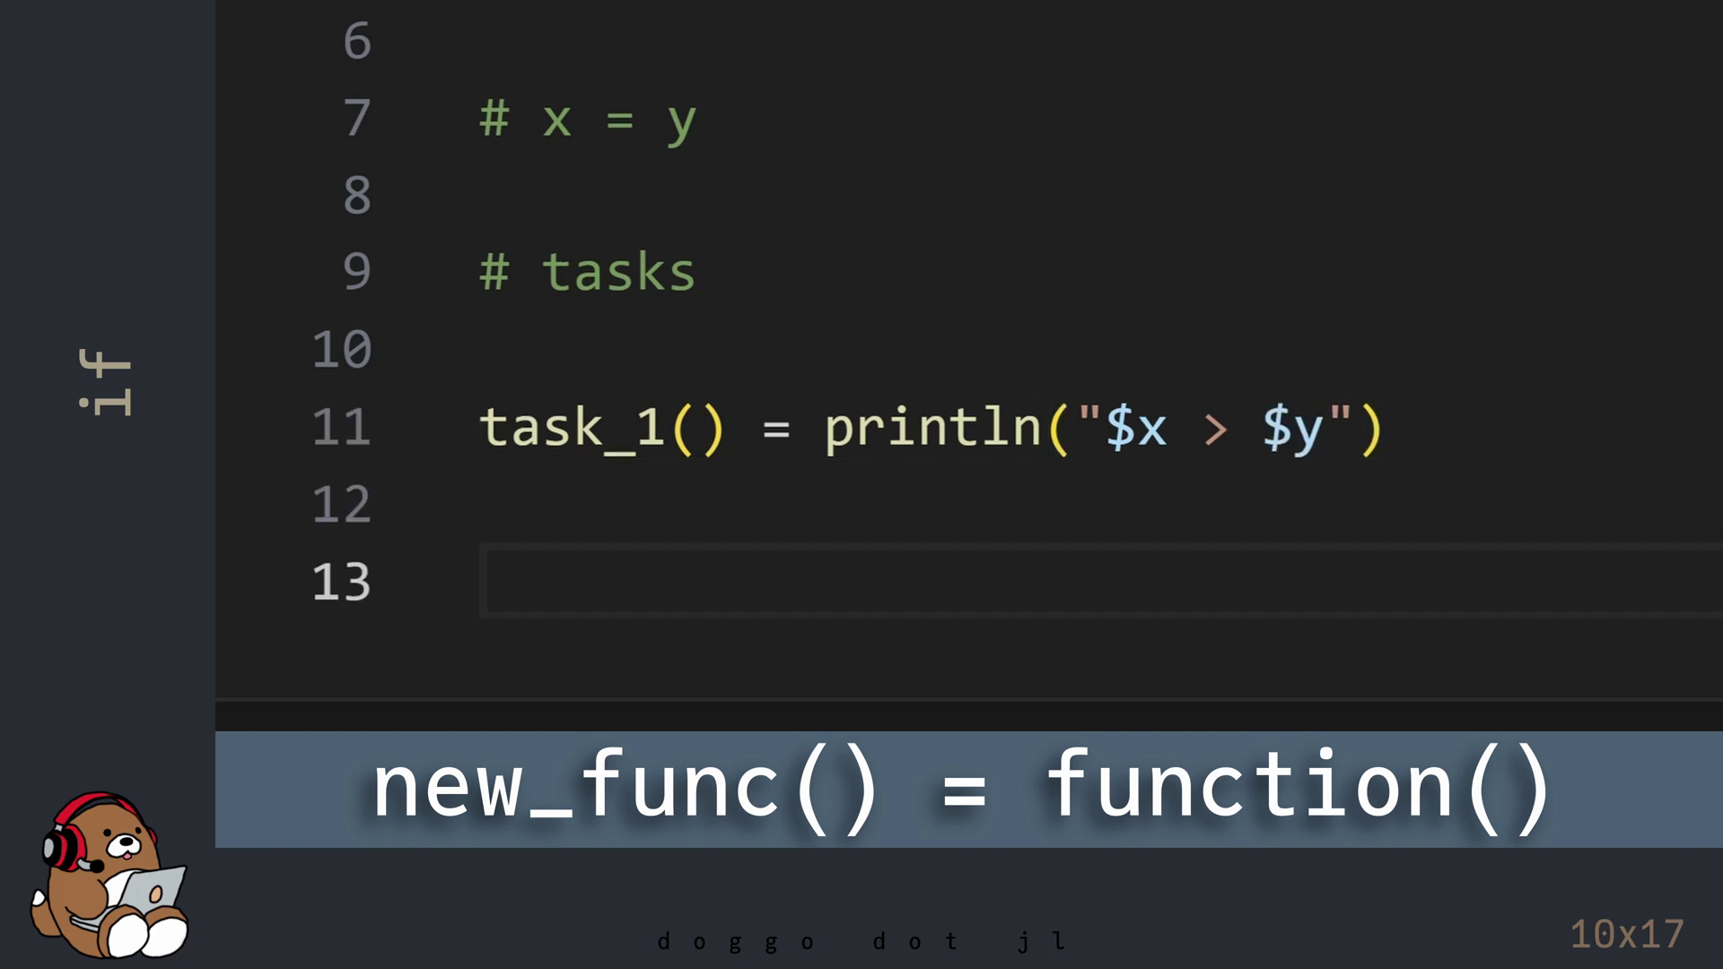
pyautogui.write('task')
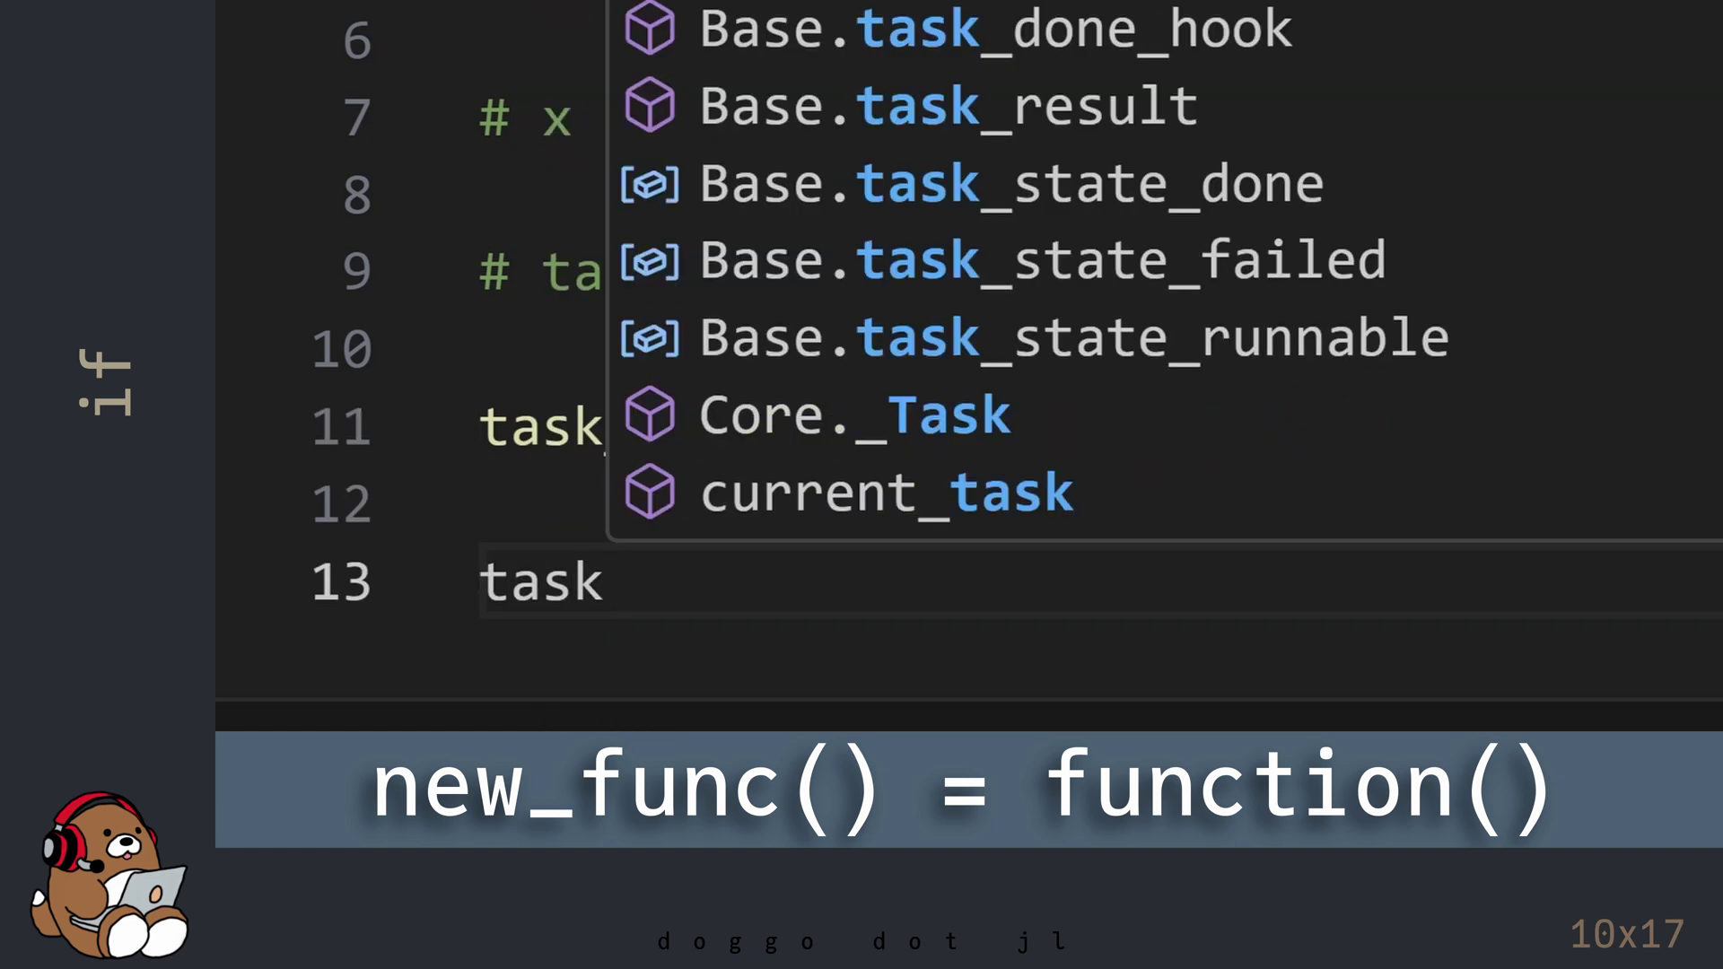
pyautogui.write('_2() = ')
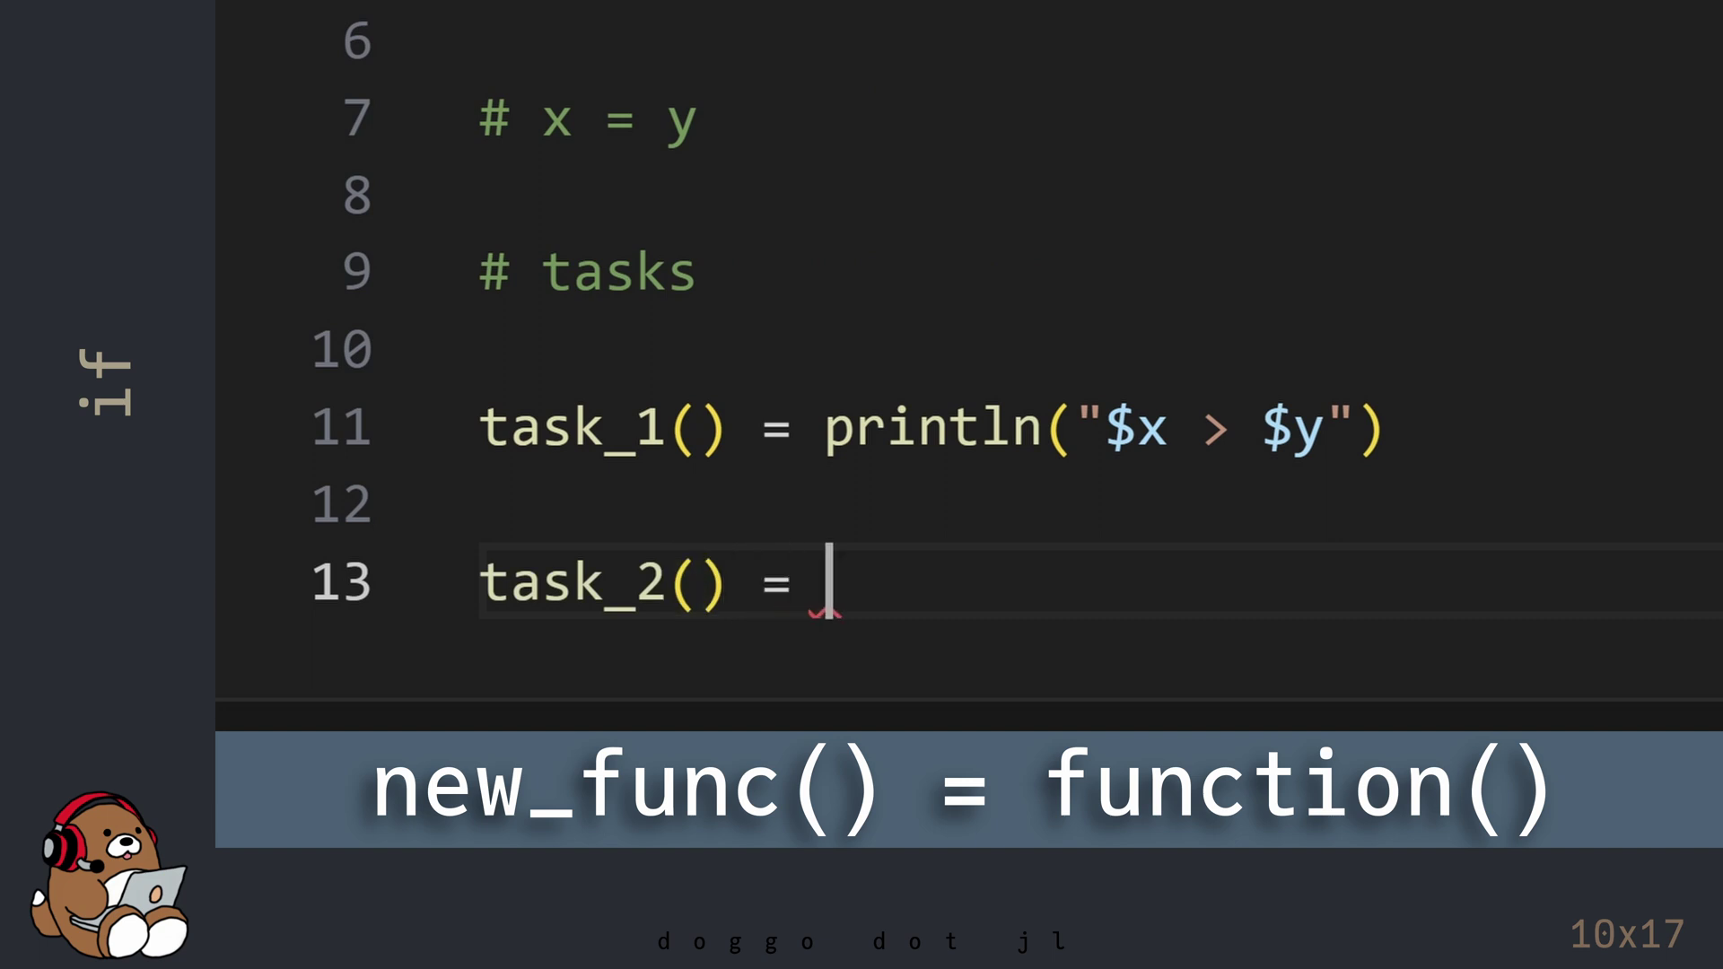
pyautogui.write('println("')
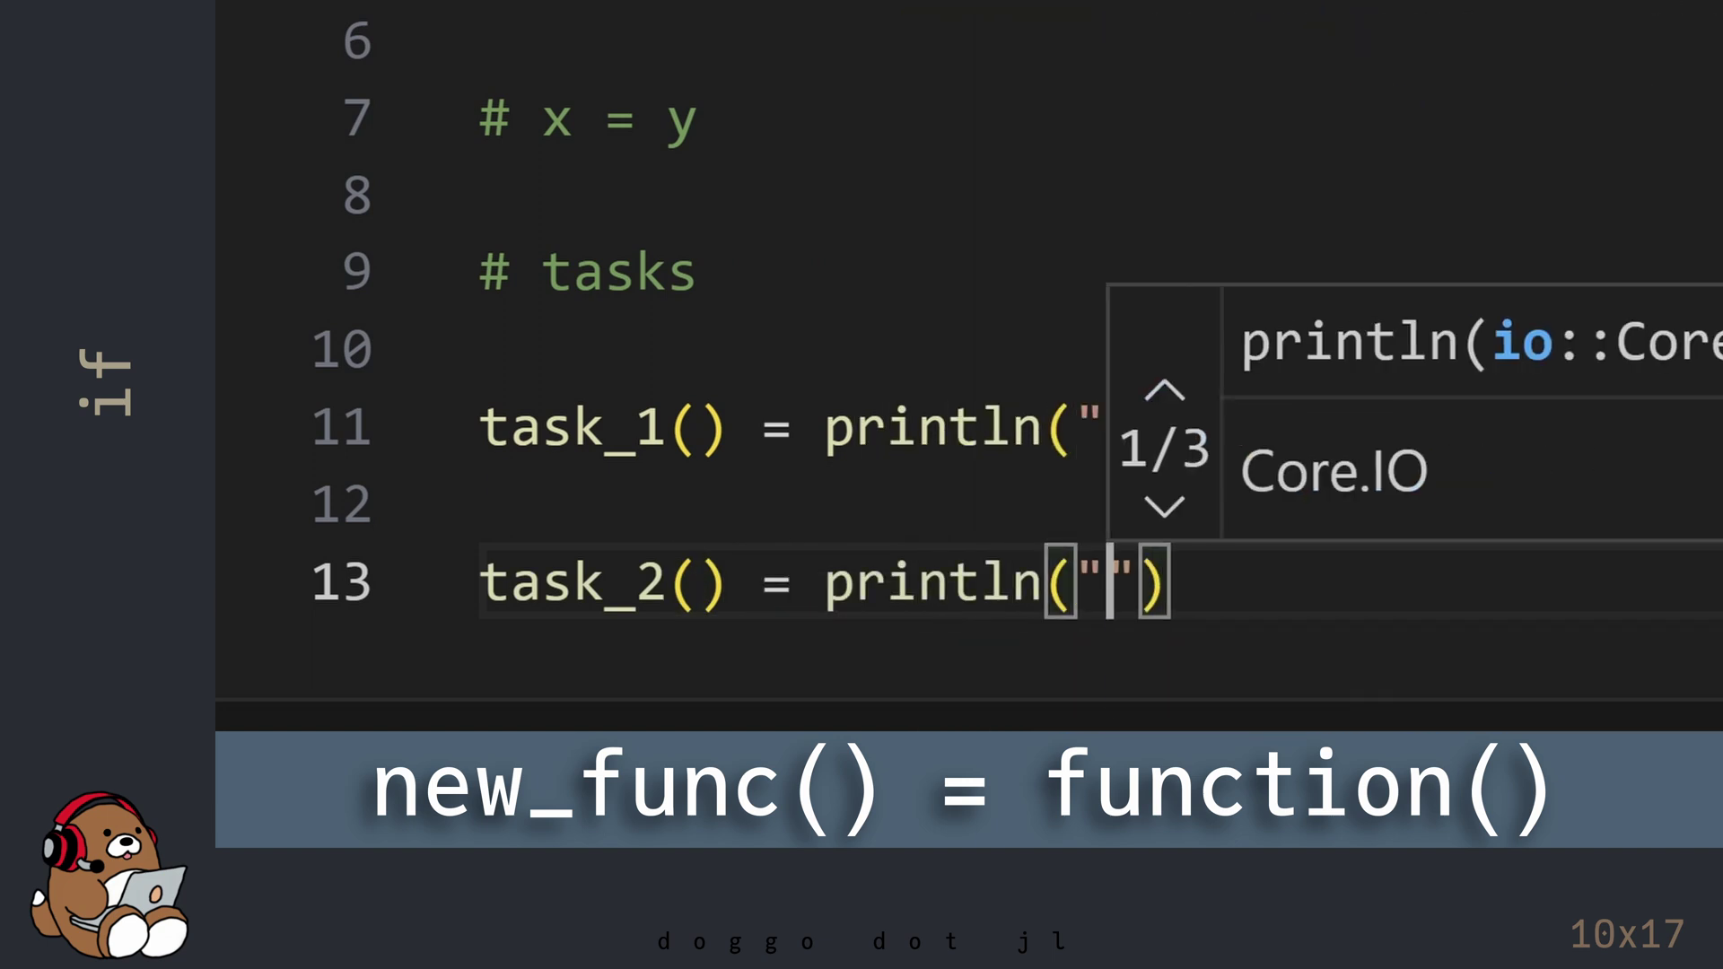
pyautogui.write('$x < ')
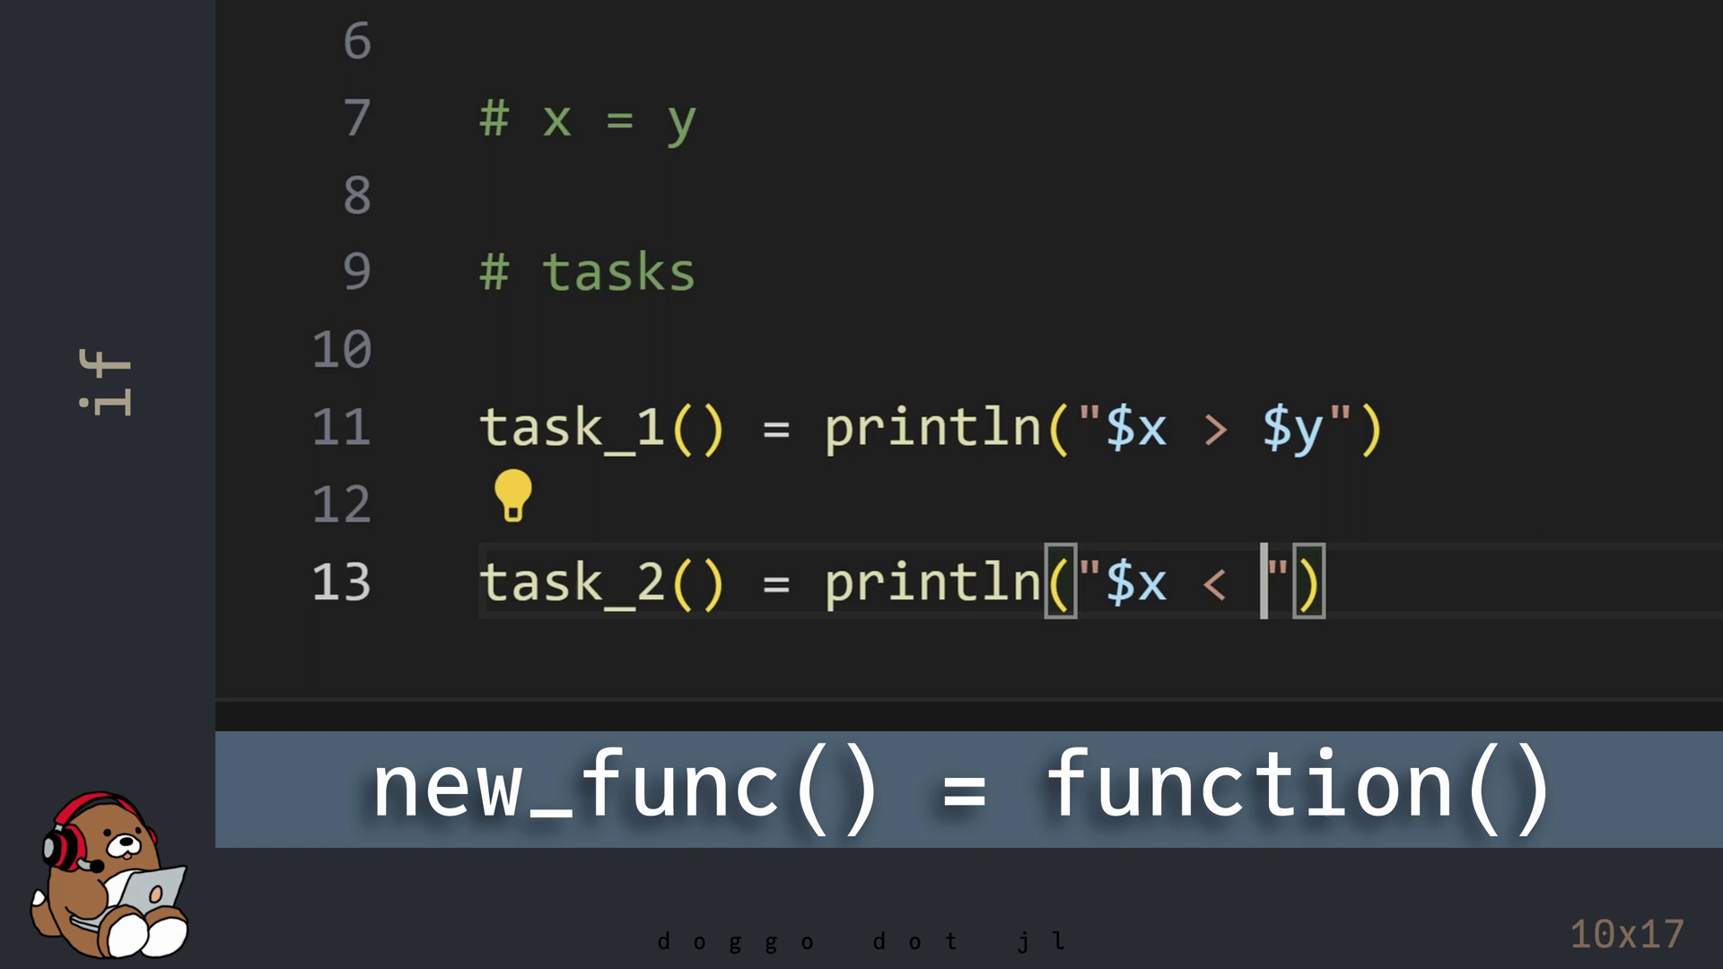
pyautogui.write('$y')
pyautogui.press('End')
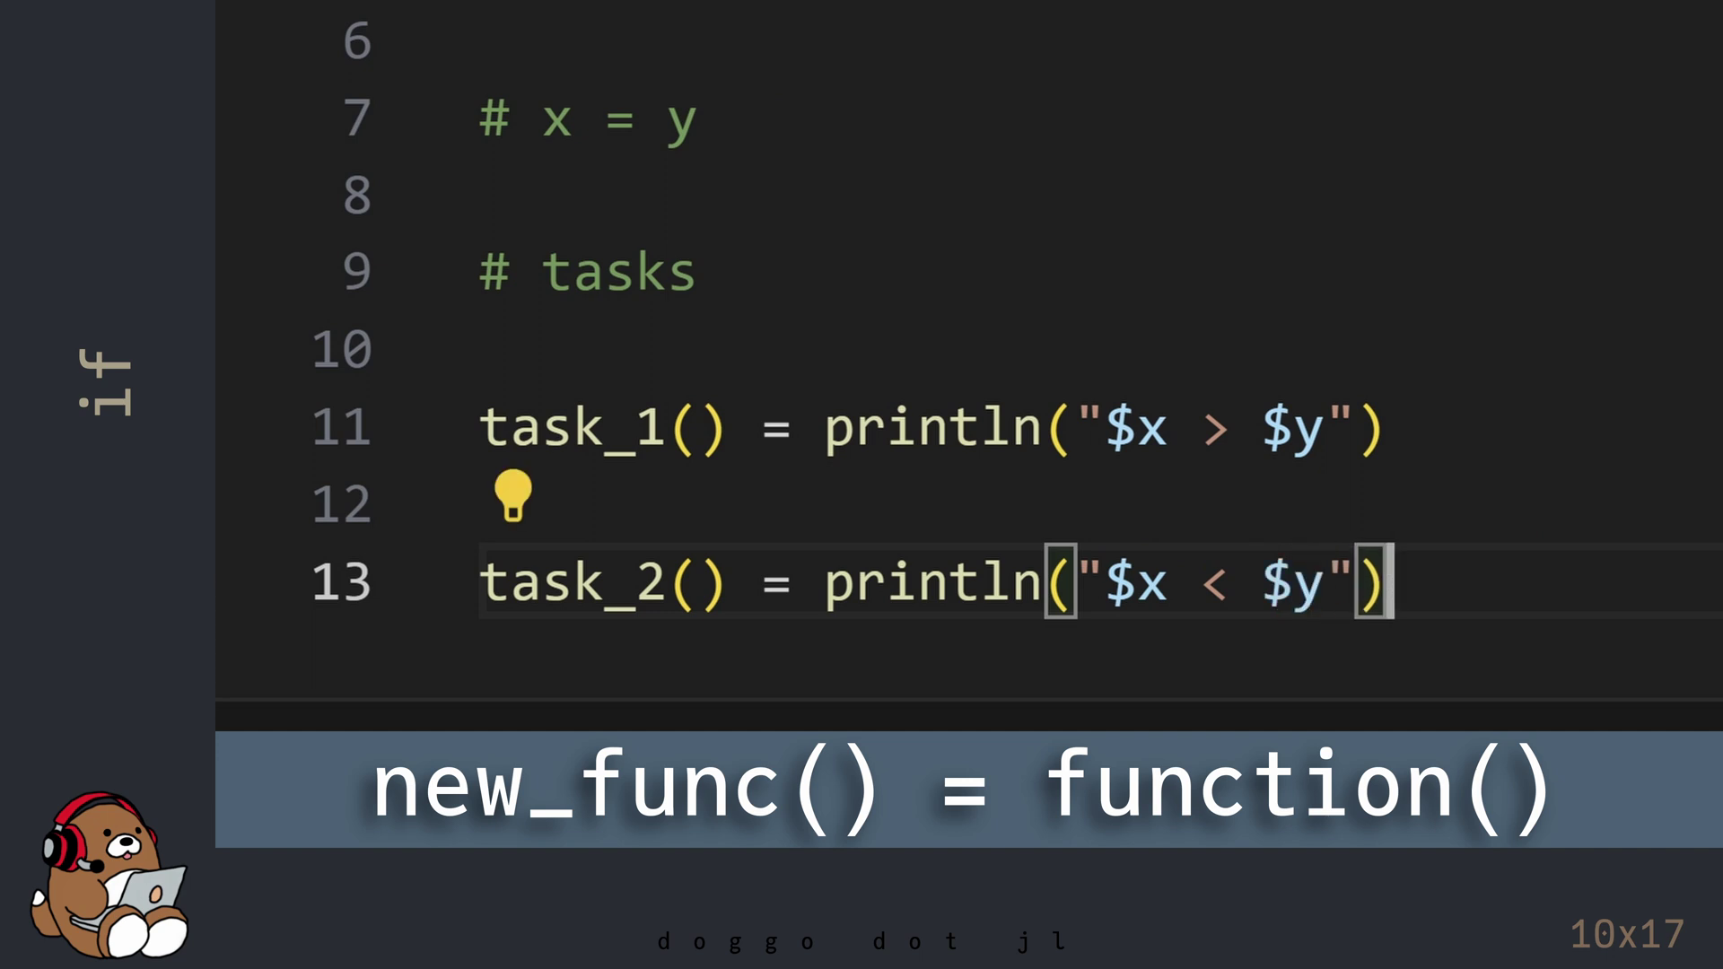
pyautogui.press('Return')
pyautogui.press('Return')
pyautogui.write('ta')
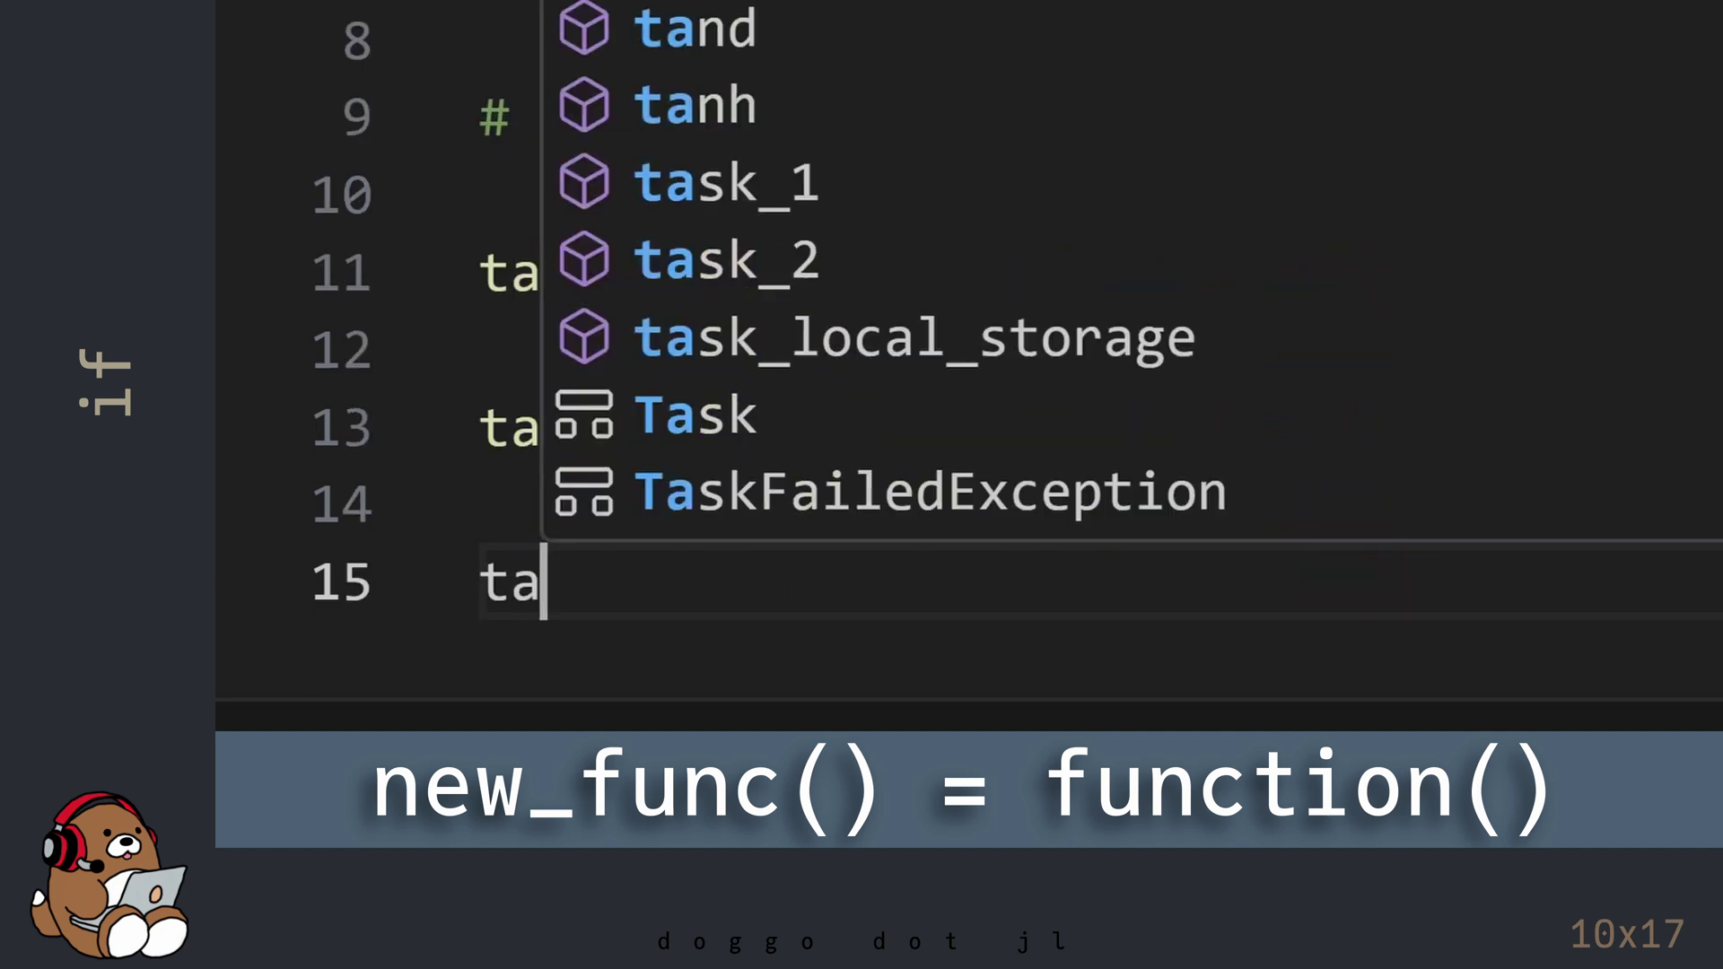
pyautogui.write('sk_3')
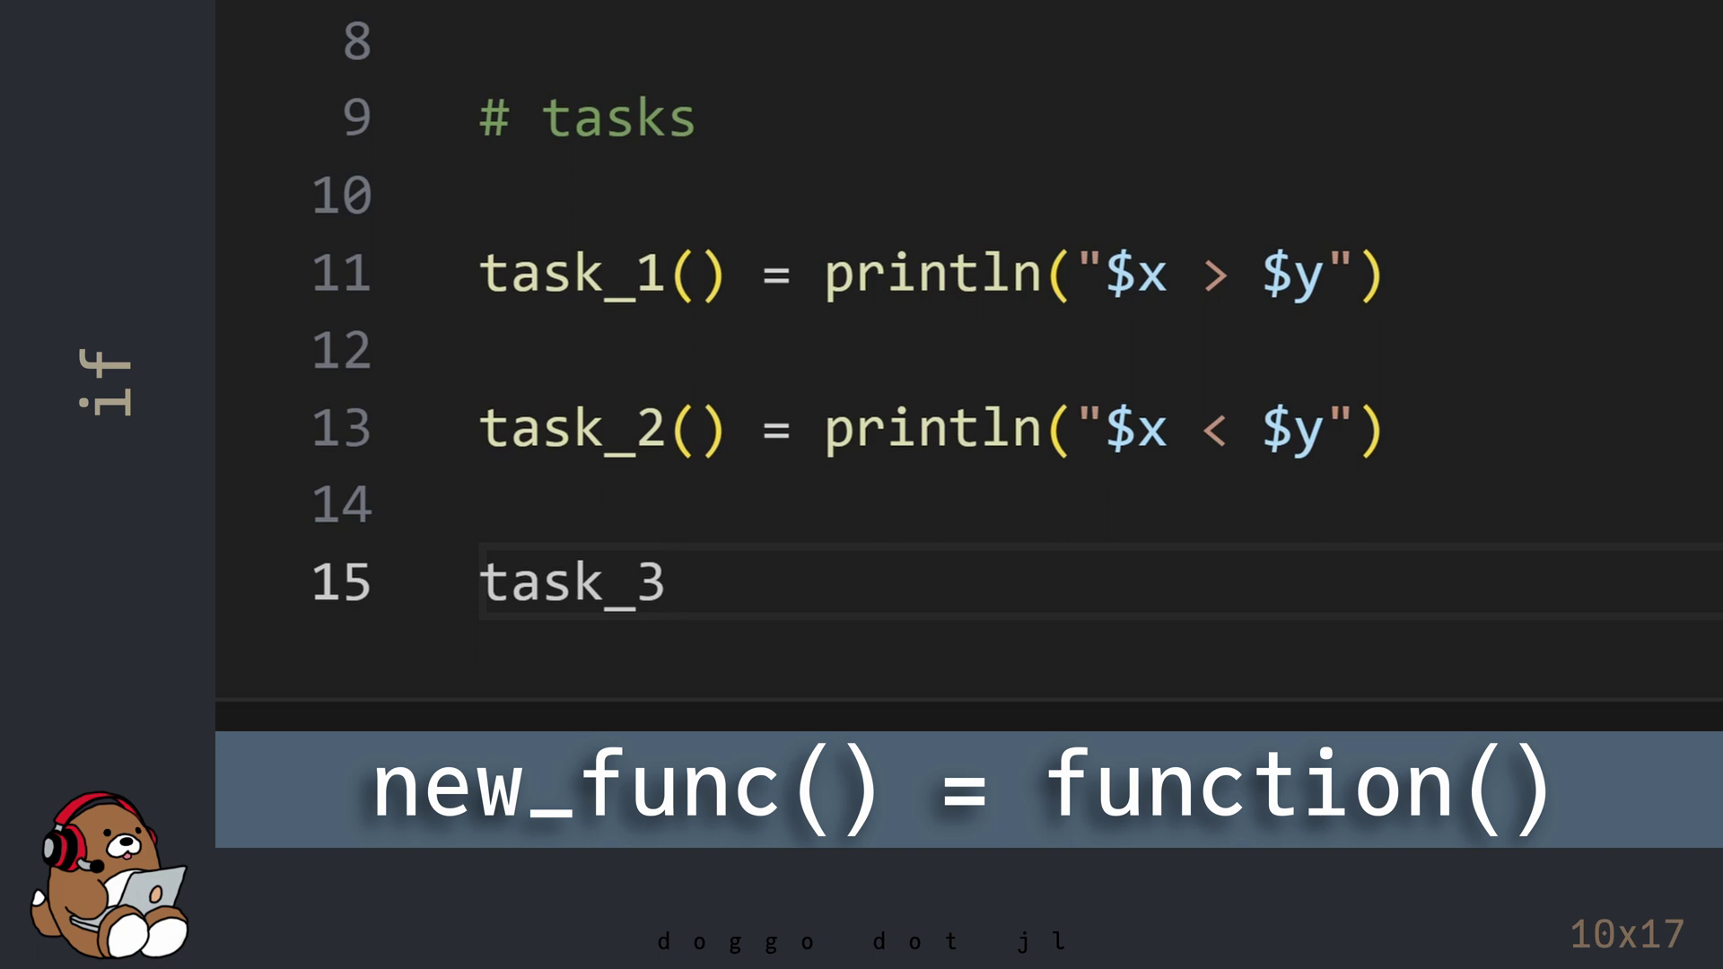
pyautogui.write('() = print')
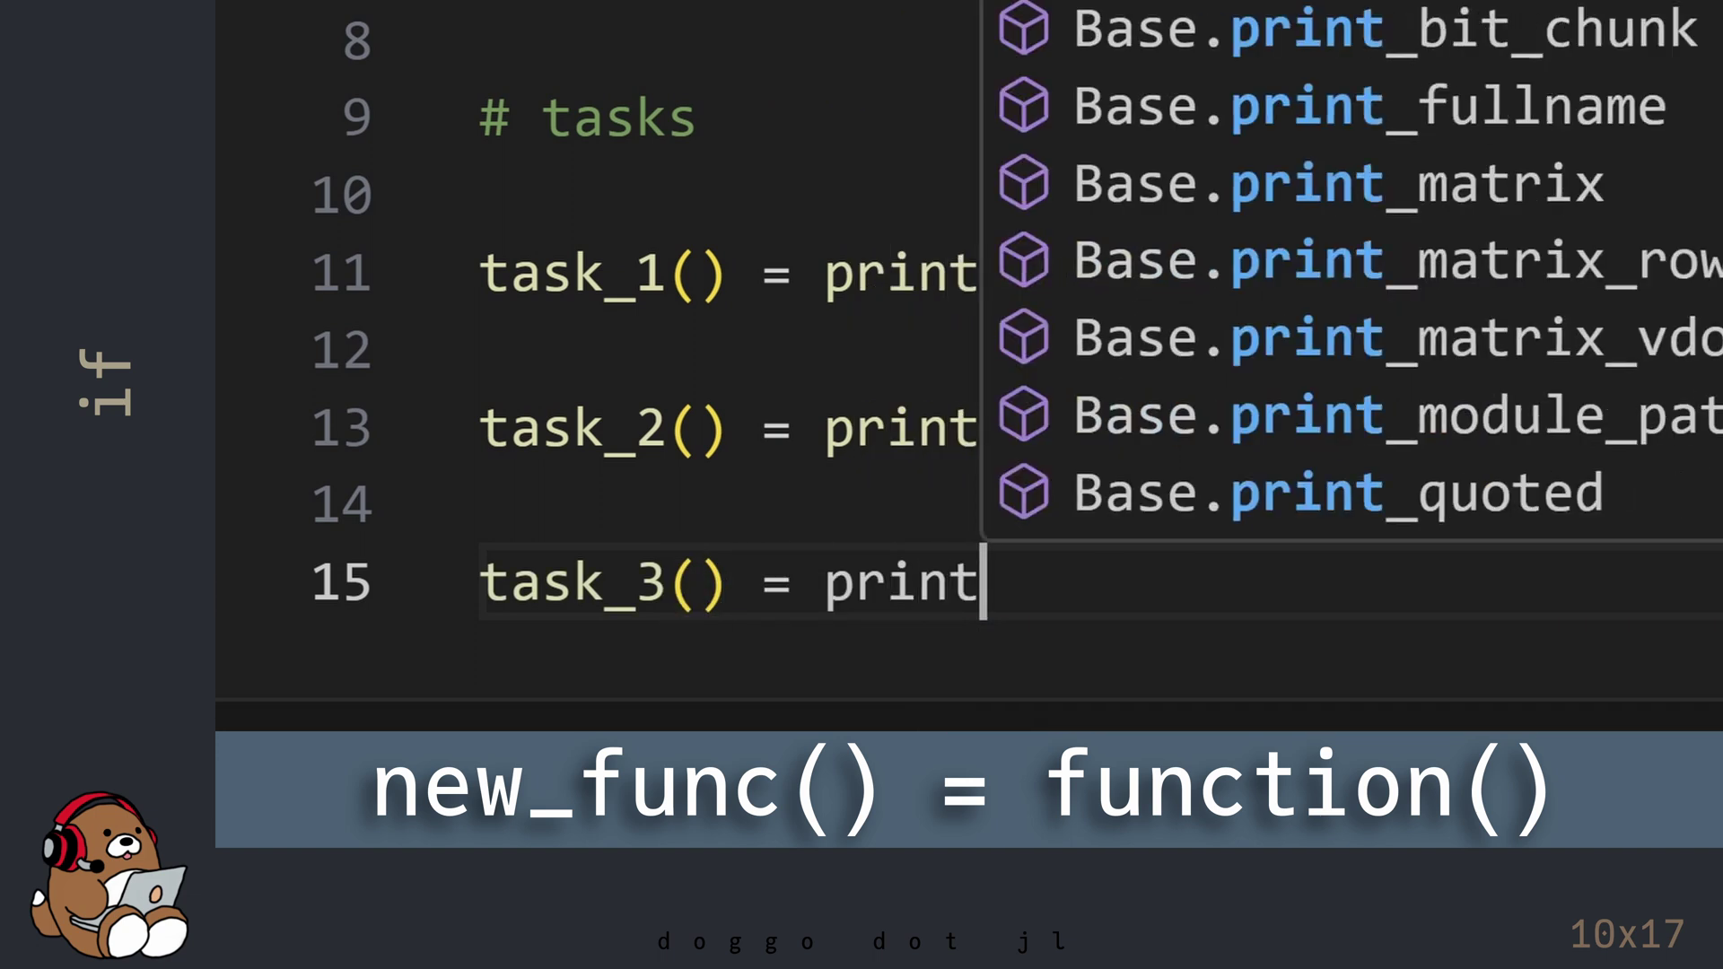
pyautogui.write('ln("')
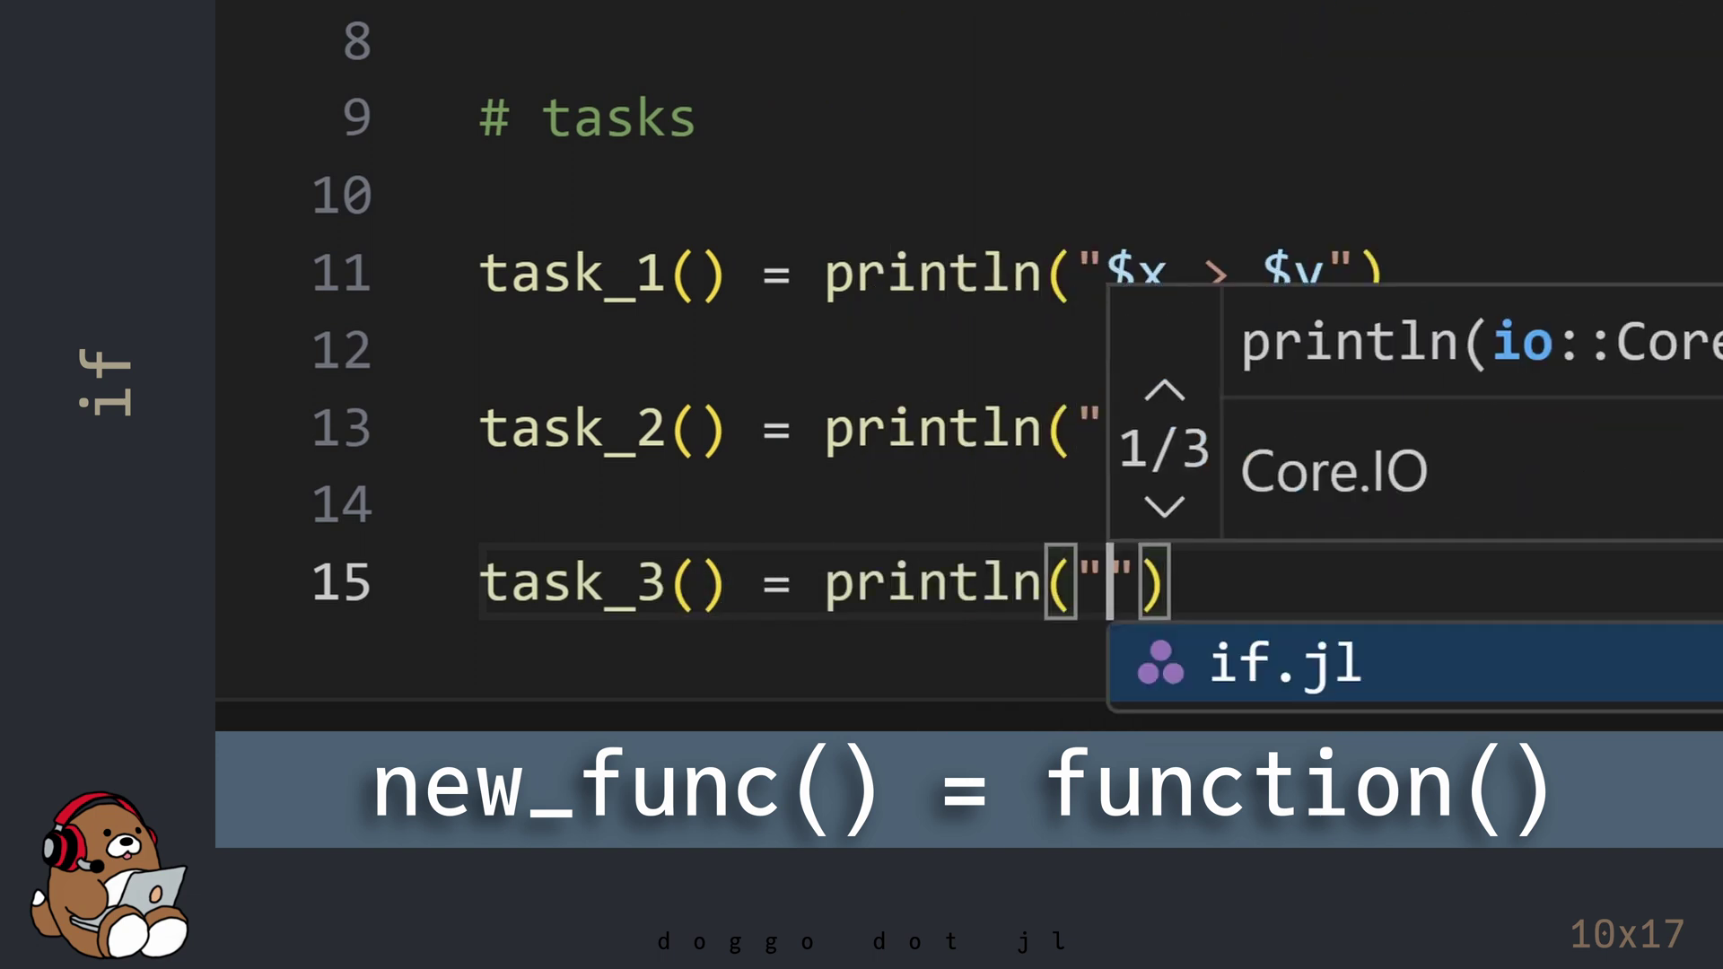
pyautogui.write('$x == ')
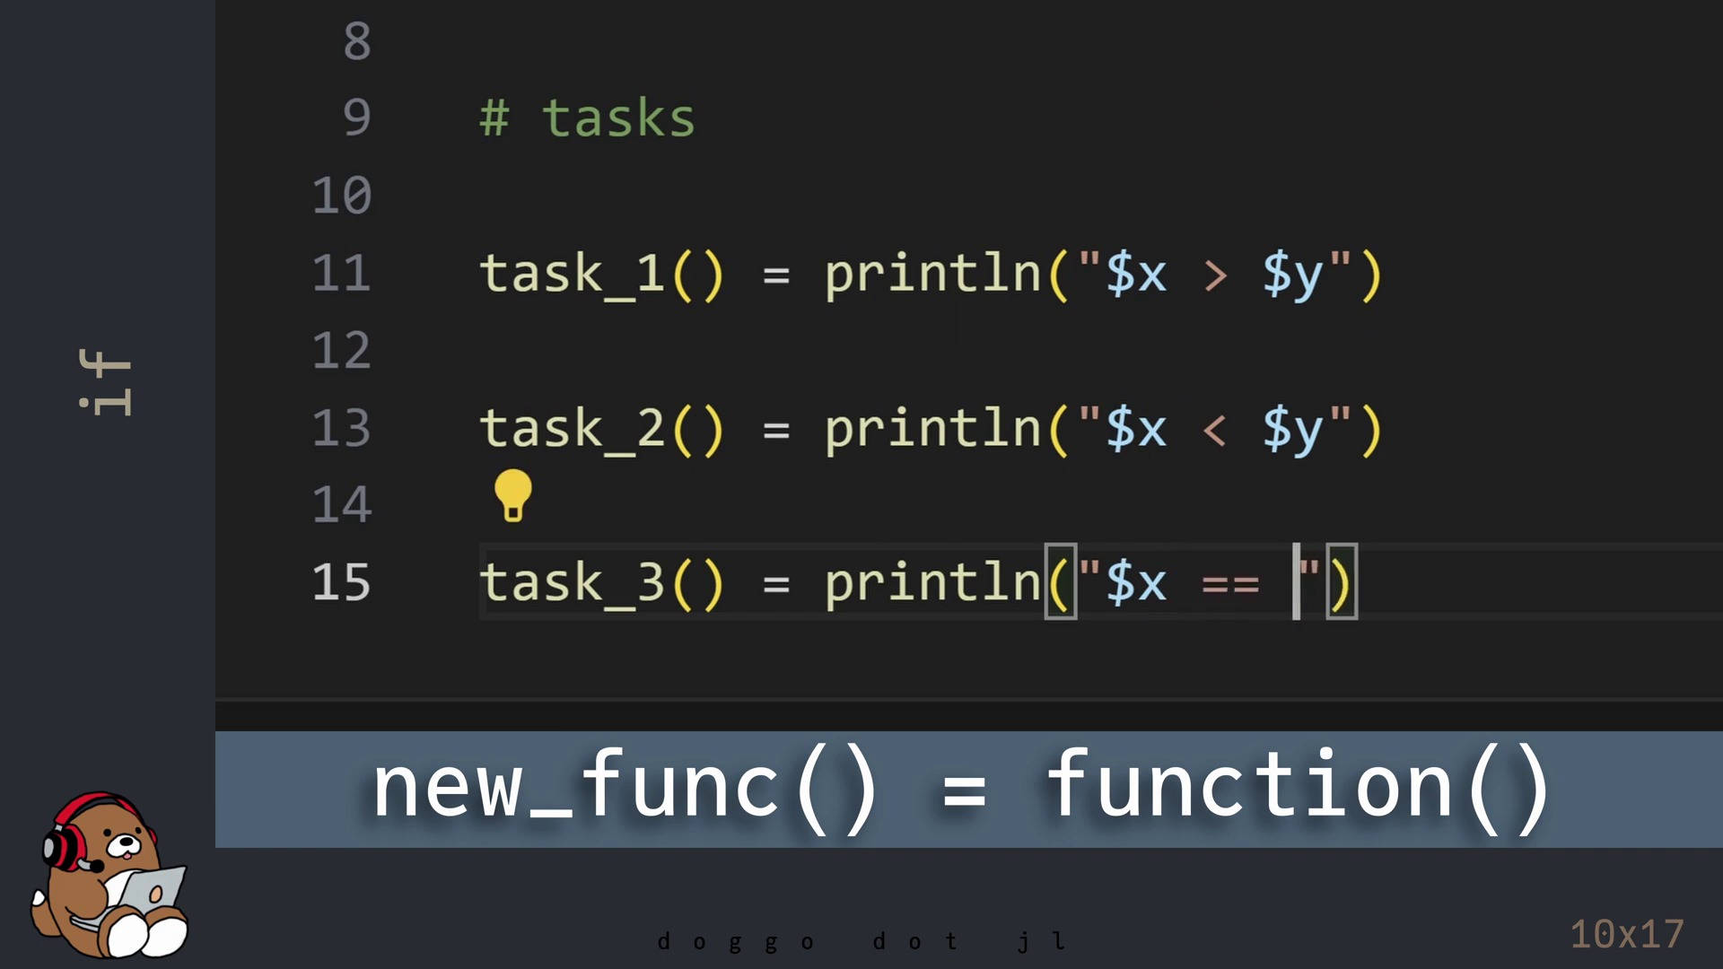
pyautogui.write('$y')
pyautogui.press('End')
pyautogui.press('Return')
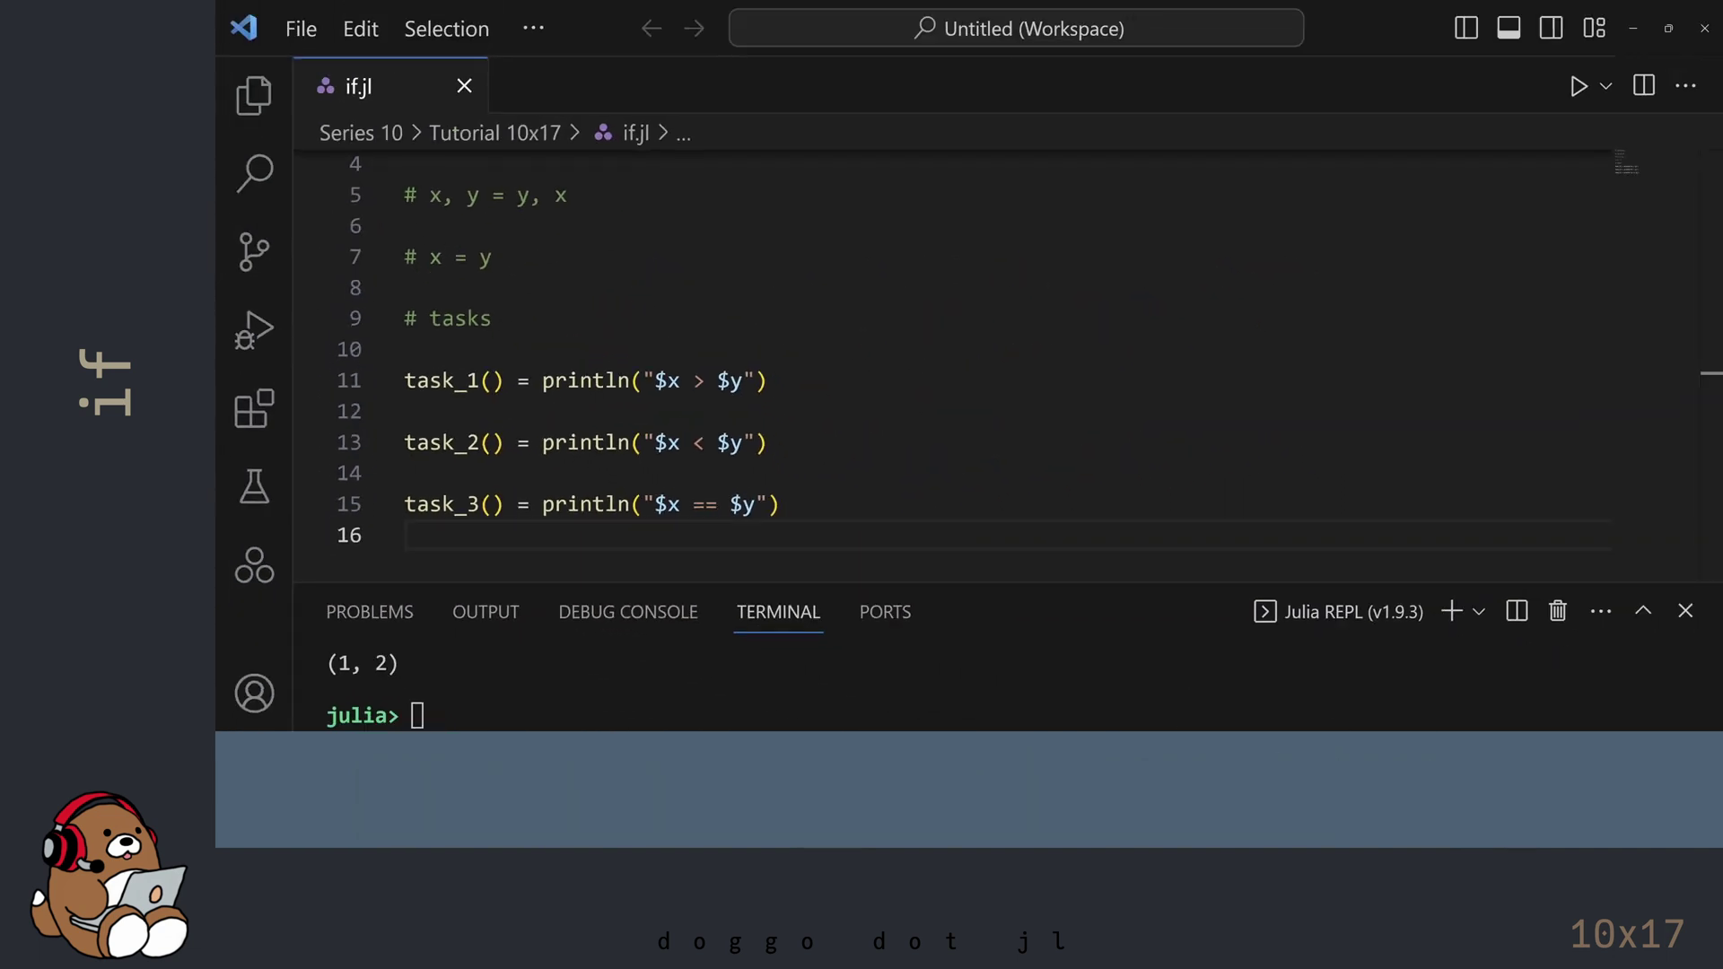
# Send the task_1, task_2 and task_3 definitions on lines 11, 13 and 15 to the Julia REPL.
pyautogui.press('Up')
pyautogui.press('Up')
pyautogui.press('Up')
pyautogui.press('Up')
pyautogui.press('Up')
pyautogui.hotkey('shift', 'Return')
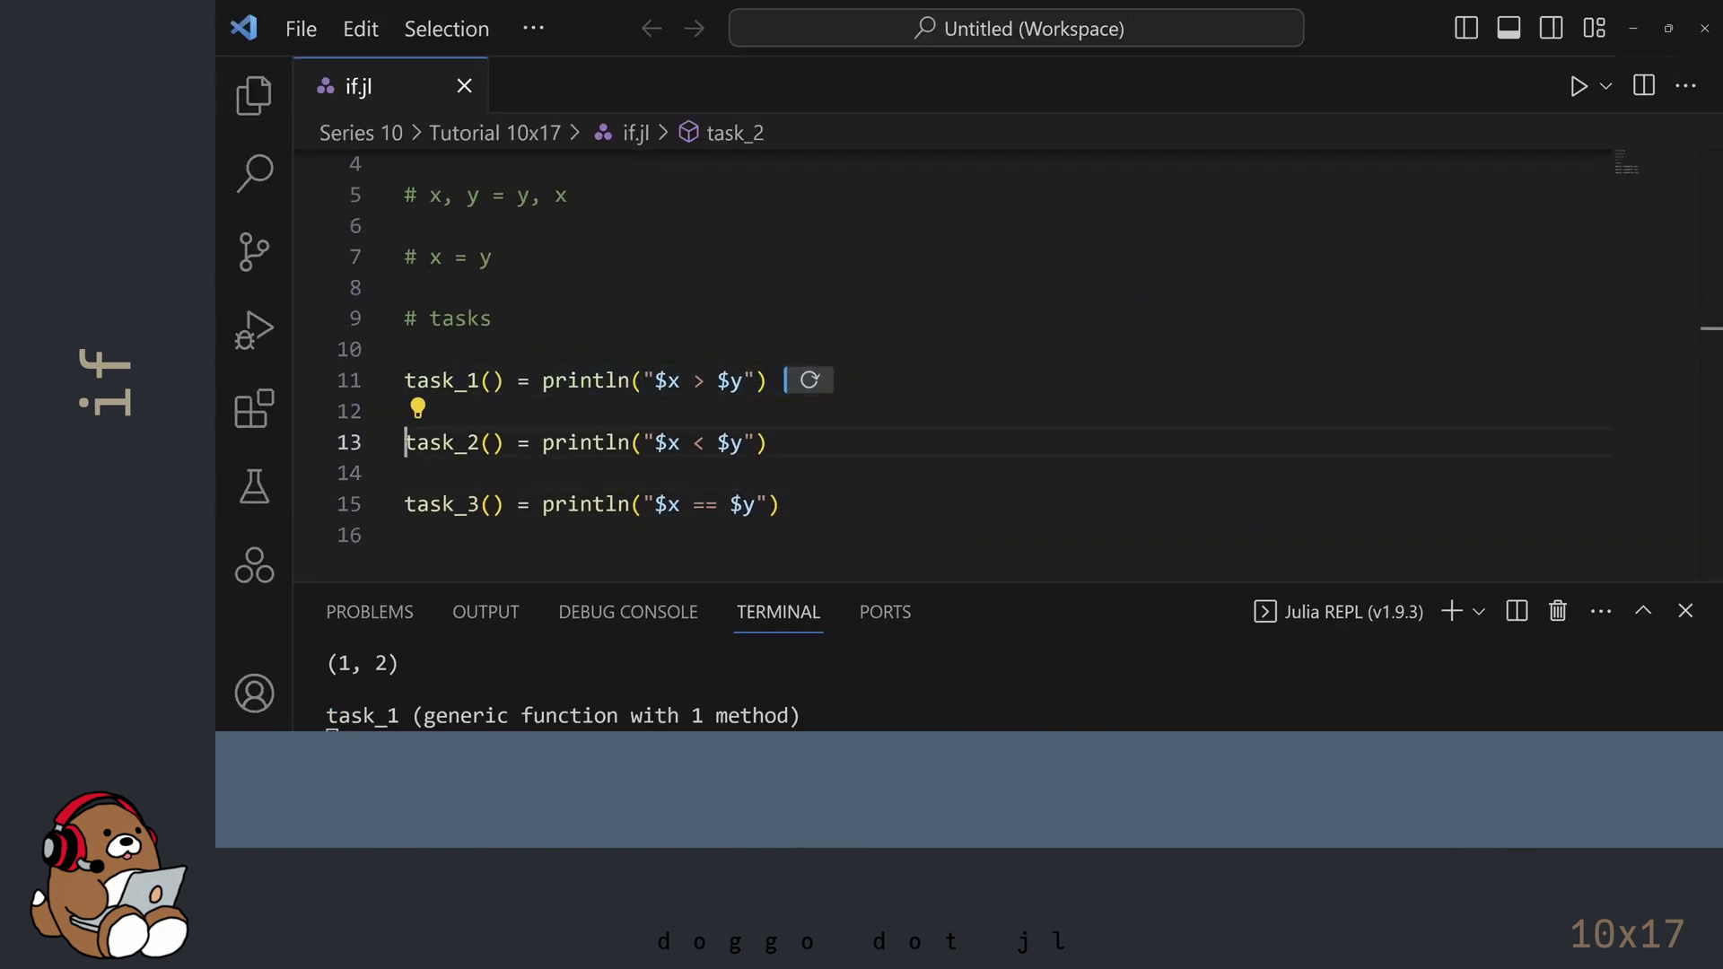
pyautogui.hotkey('shift', 'Return')
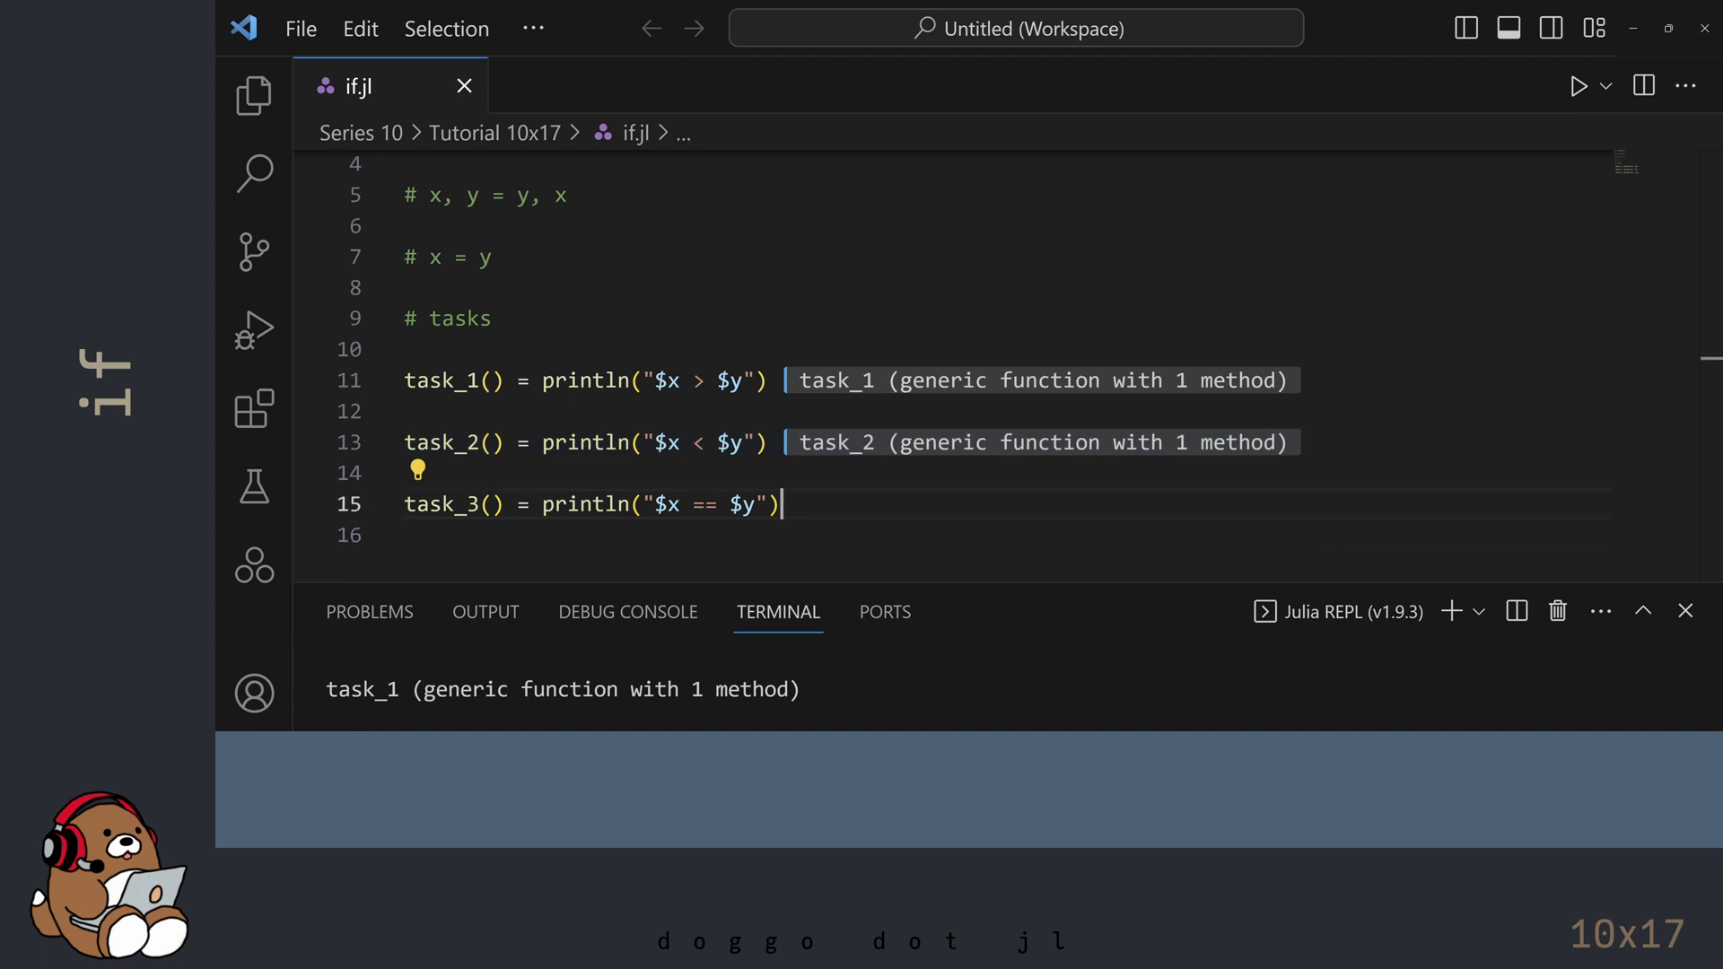
pyautogui.hotkey('shift', 'Return')
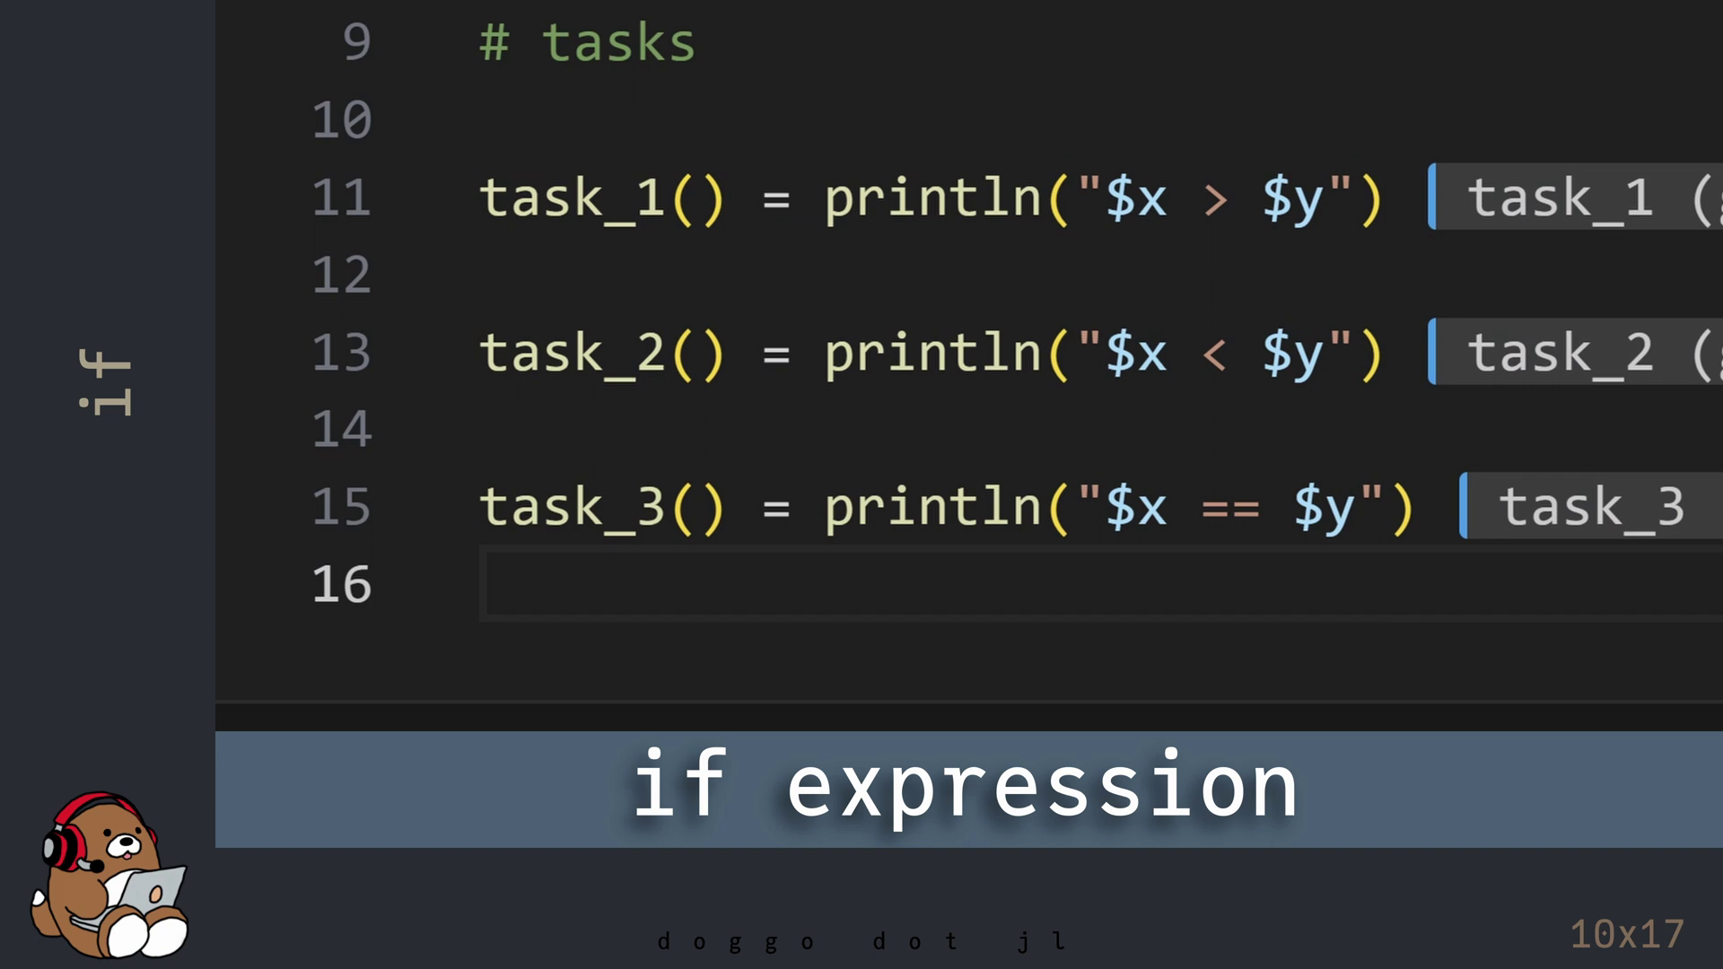
# Add the '# if expression' comment and an if x > y branch calling task_1().
pyautogui.press('Return')
pyautogui.write('# if')
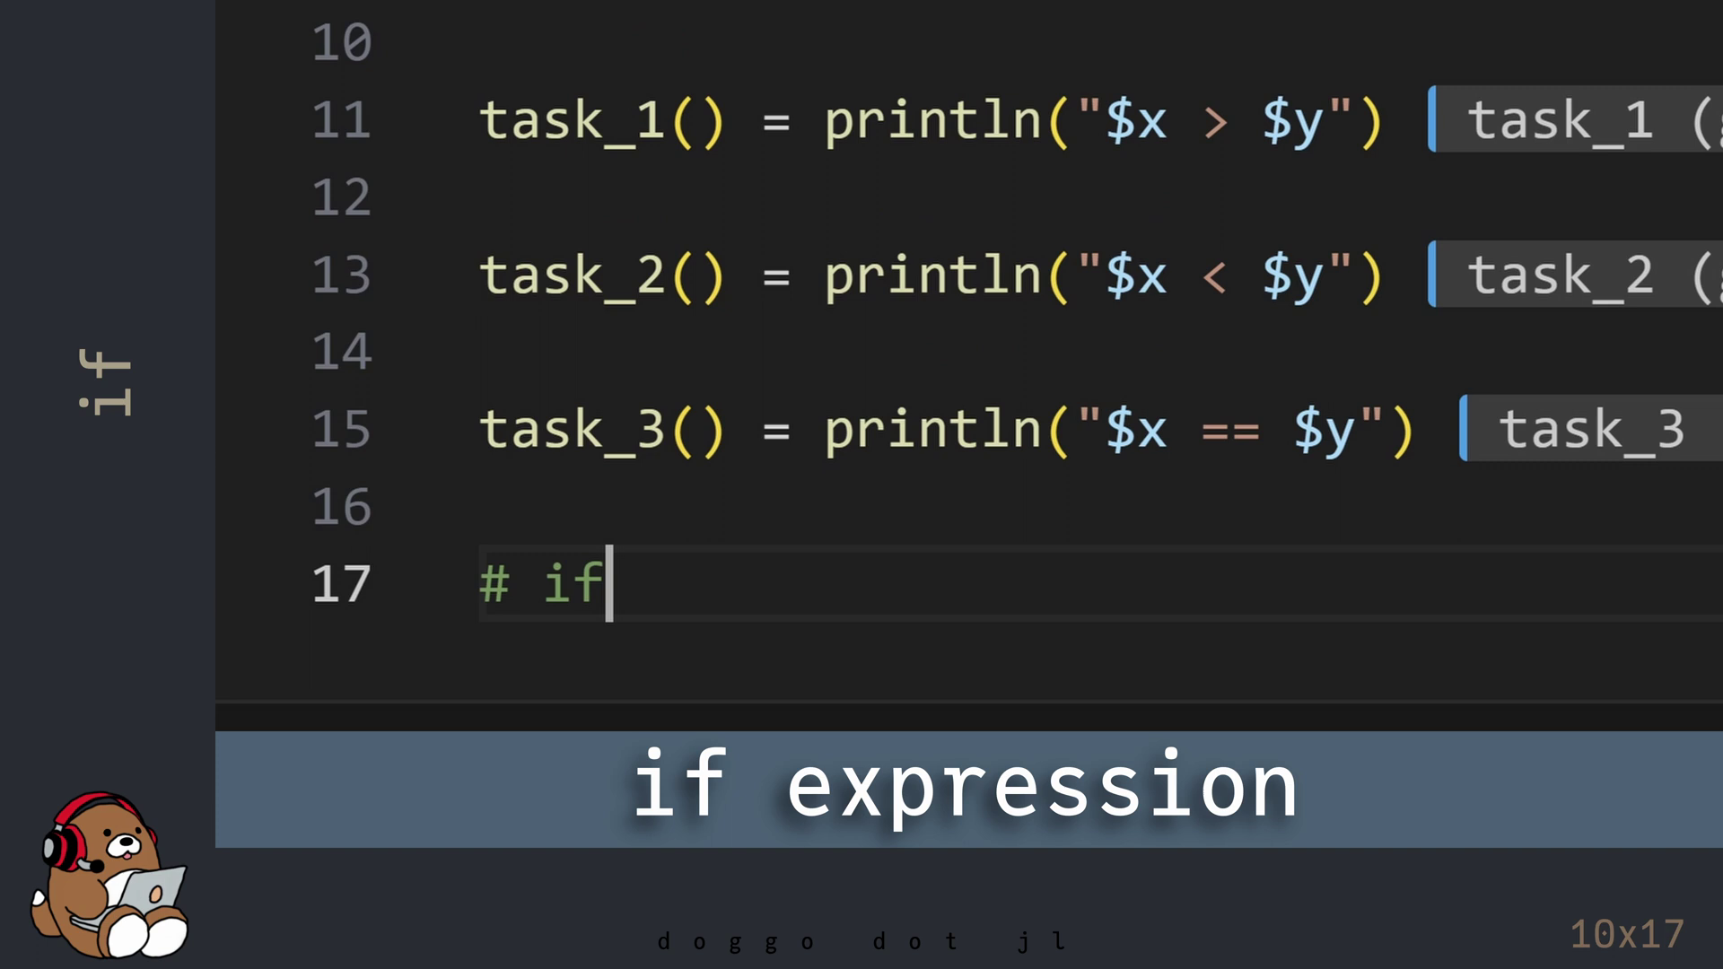
pyautogui.write(' expression')
pyautogui.press('Return')
pyautogui.press('Return')
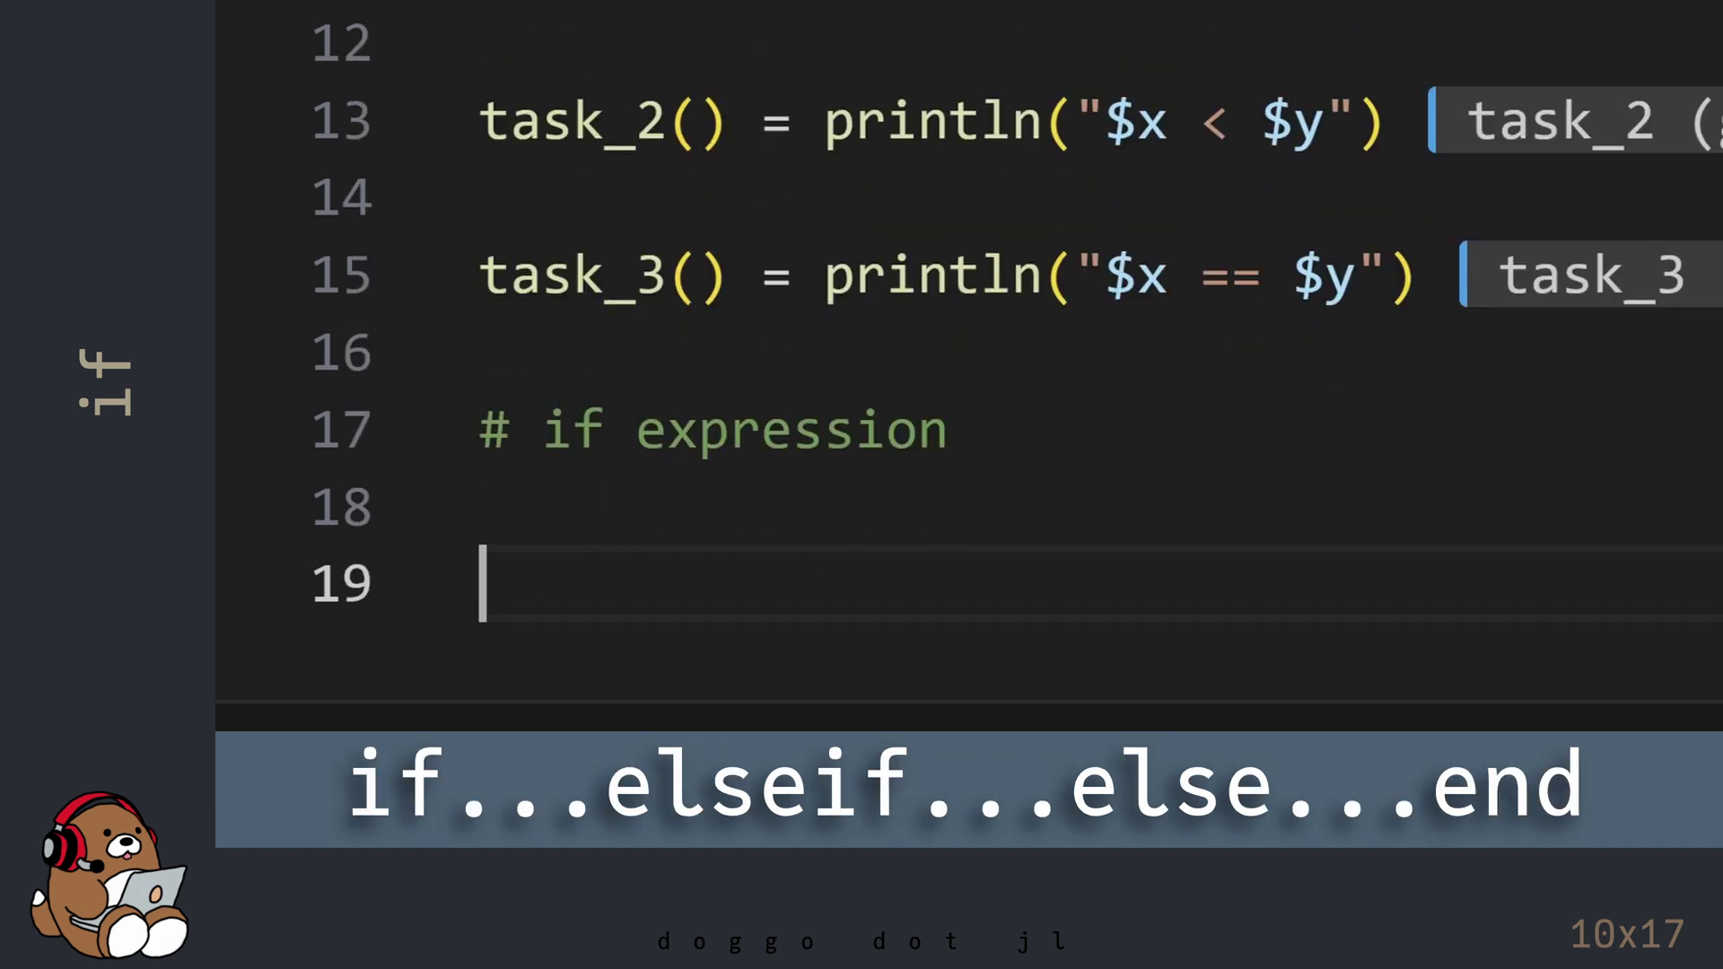
pyautogui.write('if x > y')
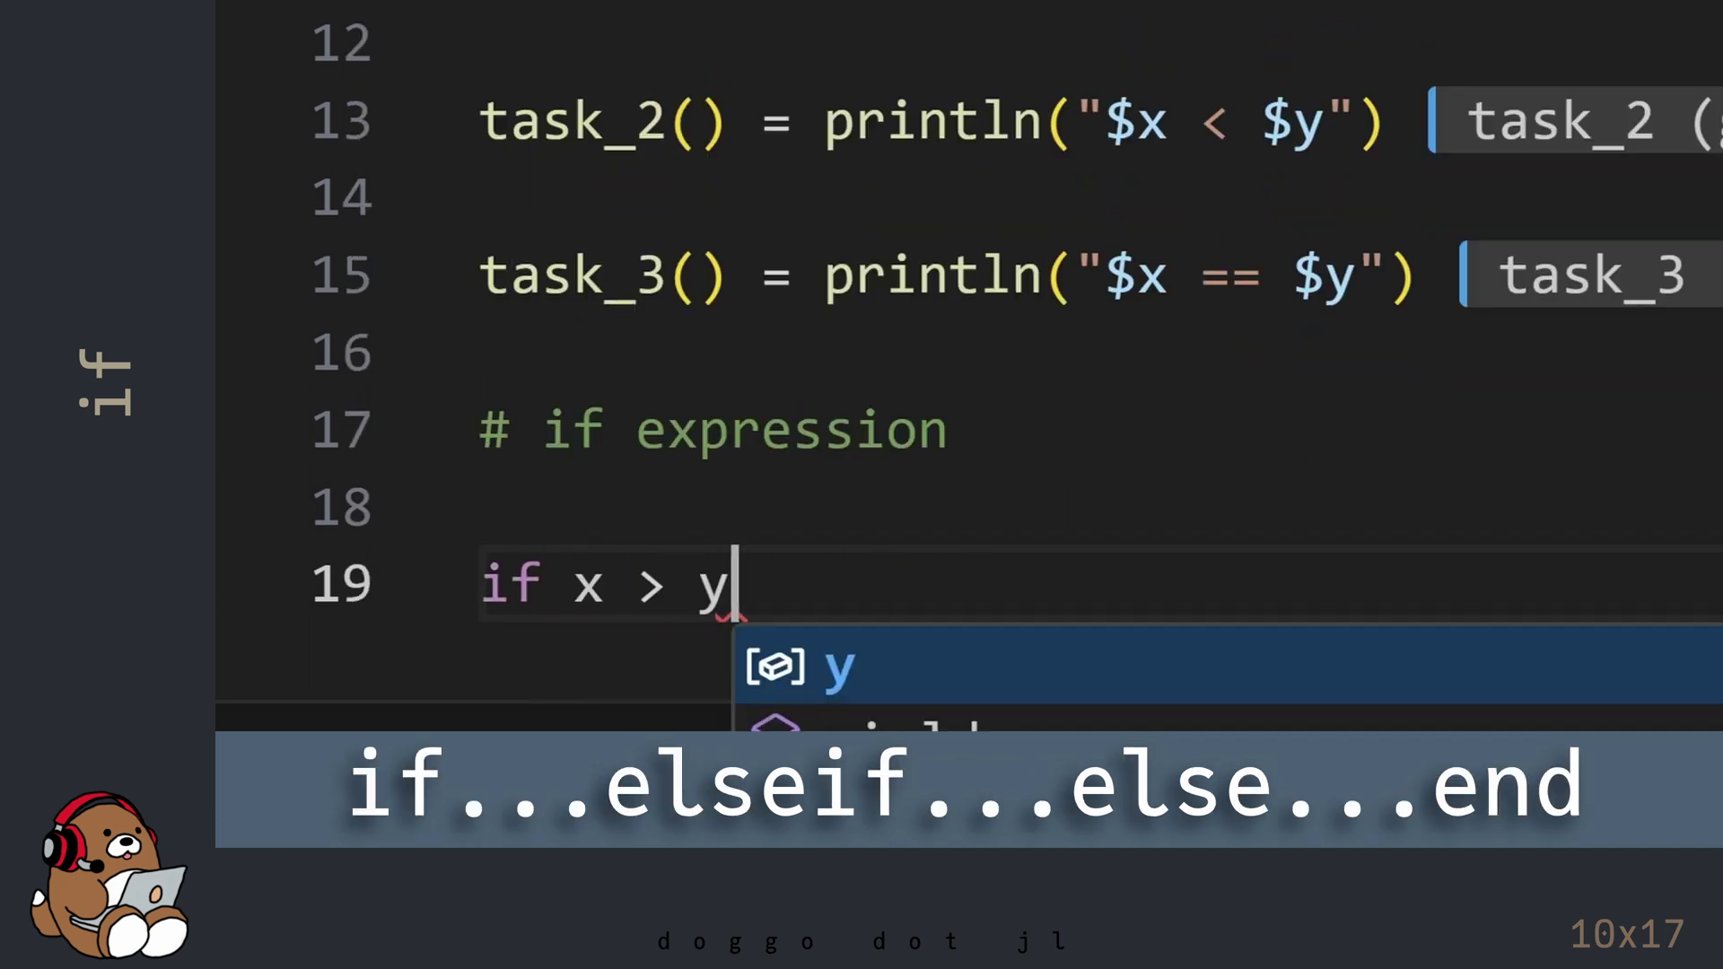
pyautogui.press('Escape')
pyautogui.press('Return')
pyautogui.write('t')
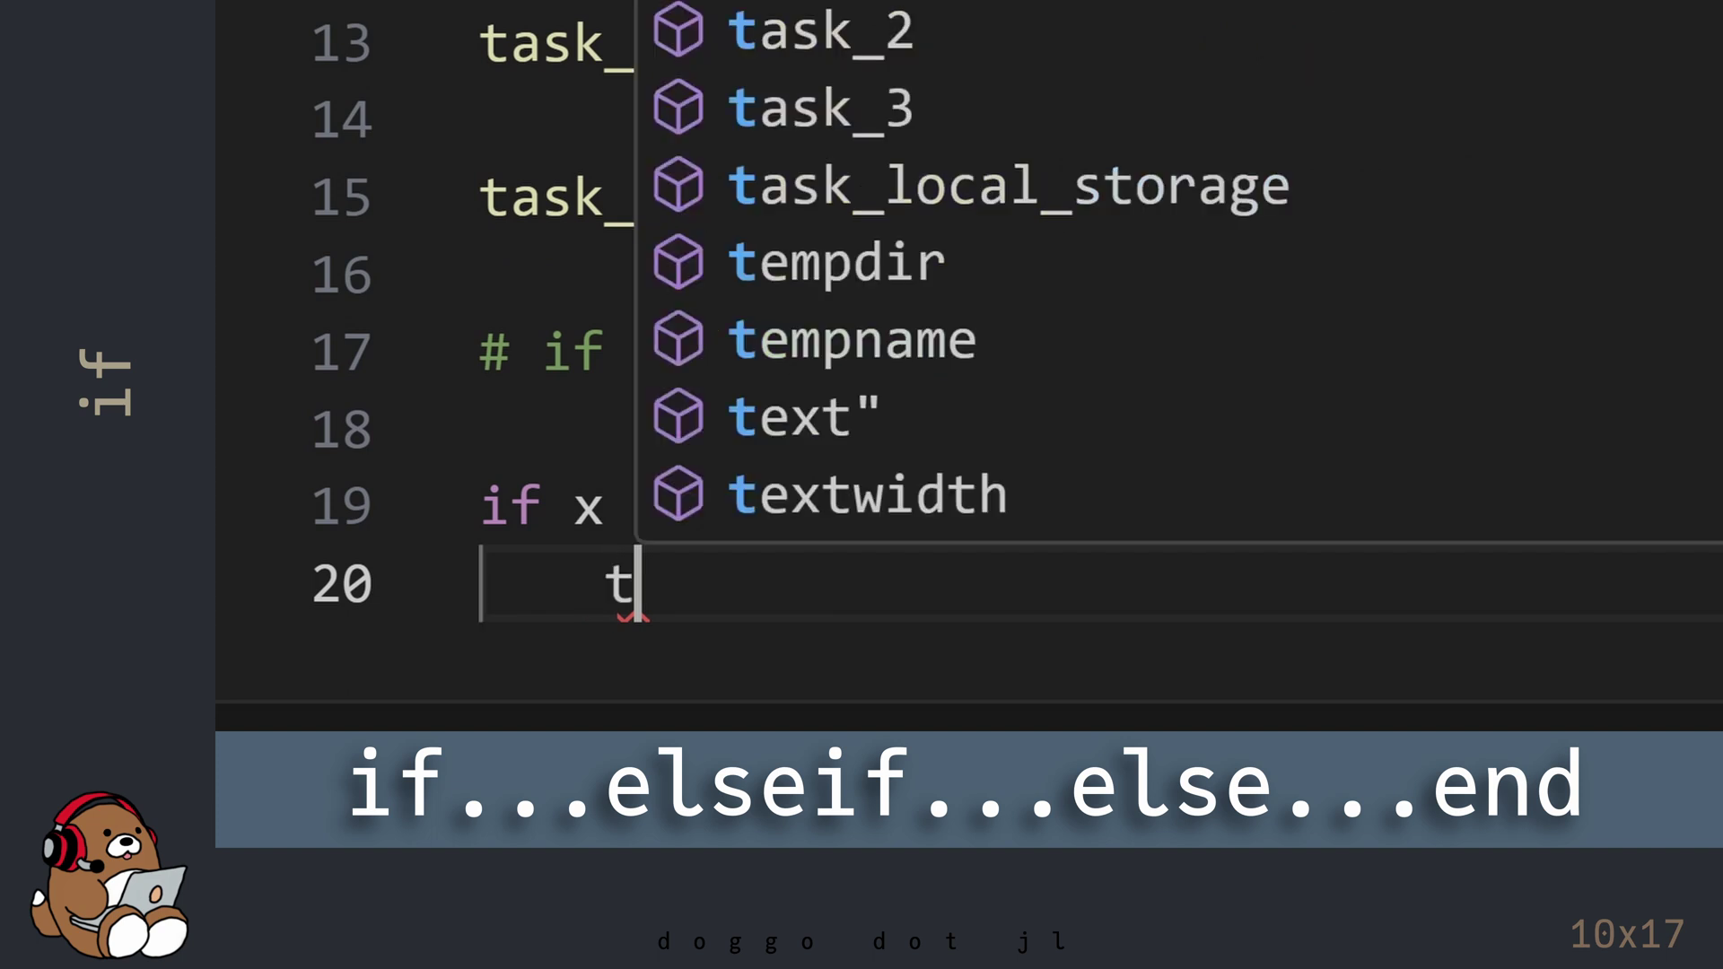
pyautogui.write('ask_1()')
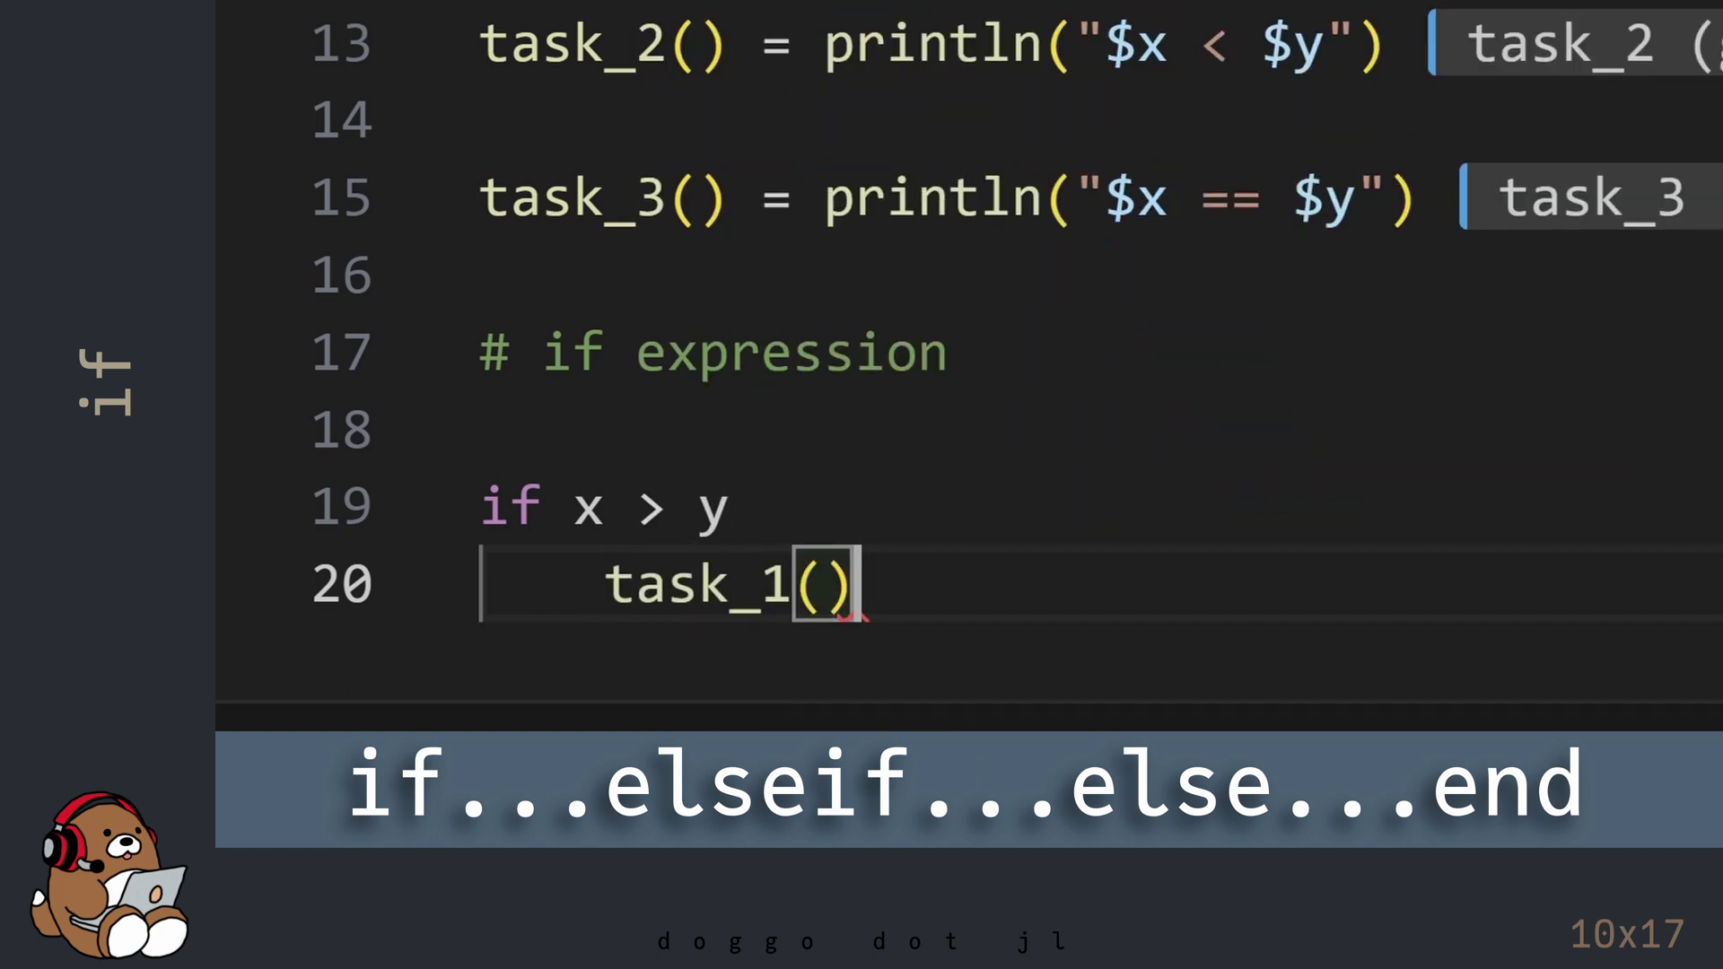
pyautogui.press('Return')
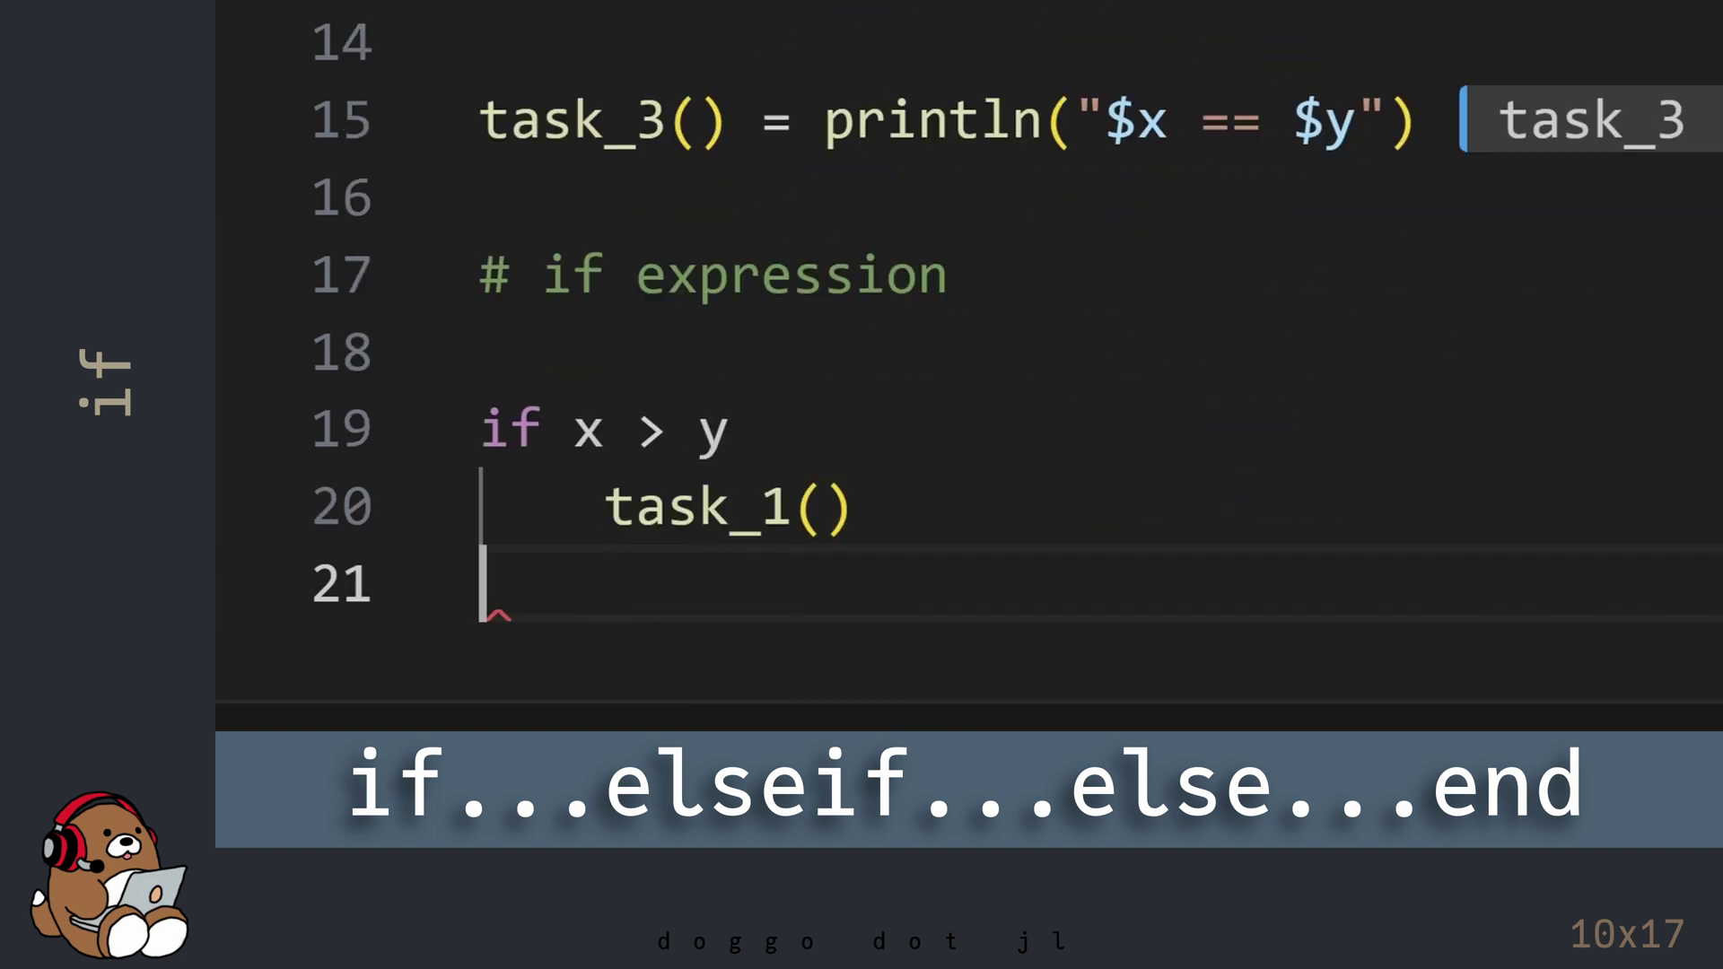
pyautogui.write('elseif')
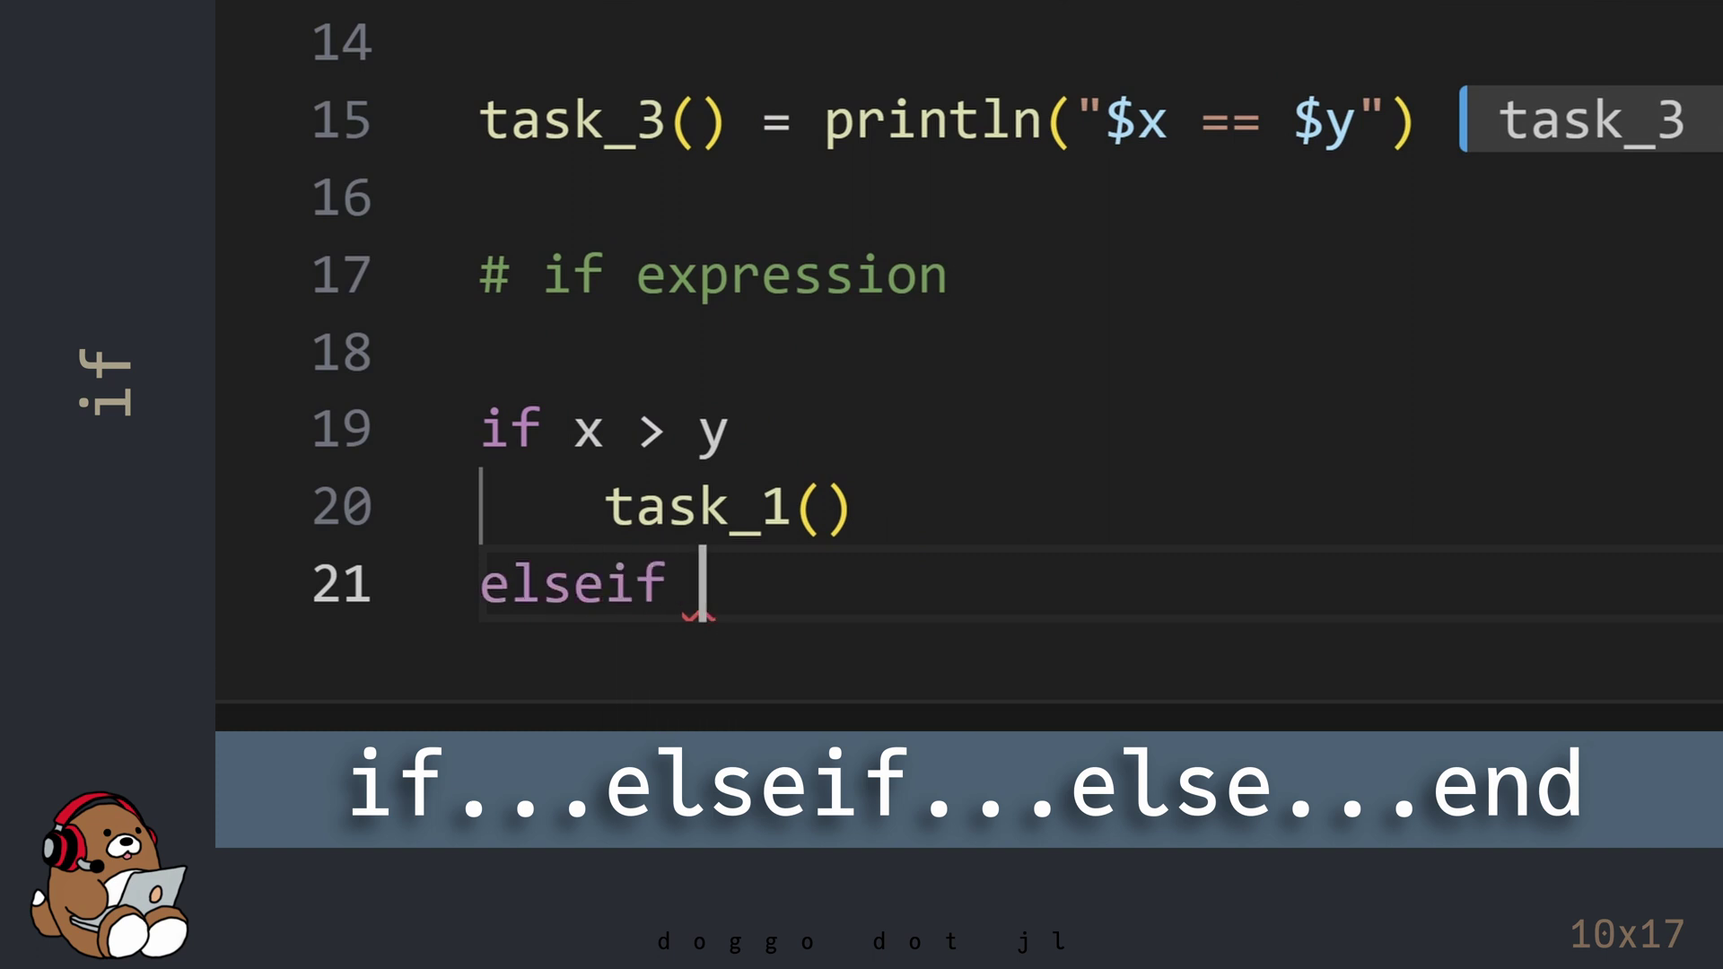
pyautogui.write(' x < y')
# Finish the block with elseif x < y calling task_2(), else calling task_3(), and end.
pyautogui.press('Return')
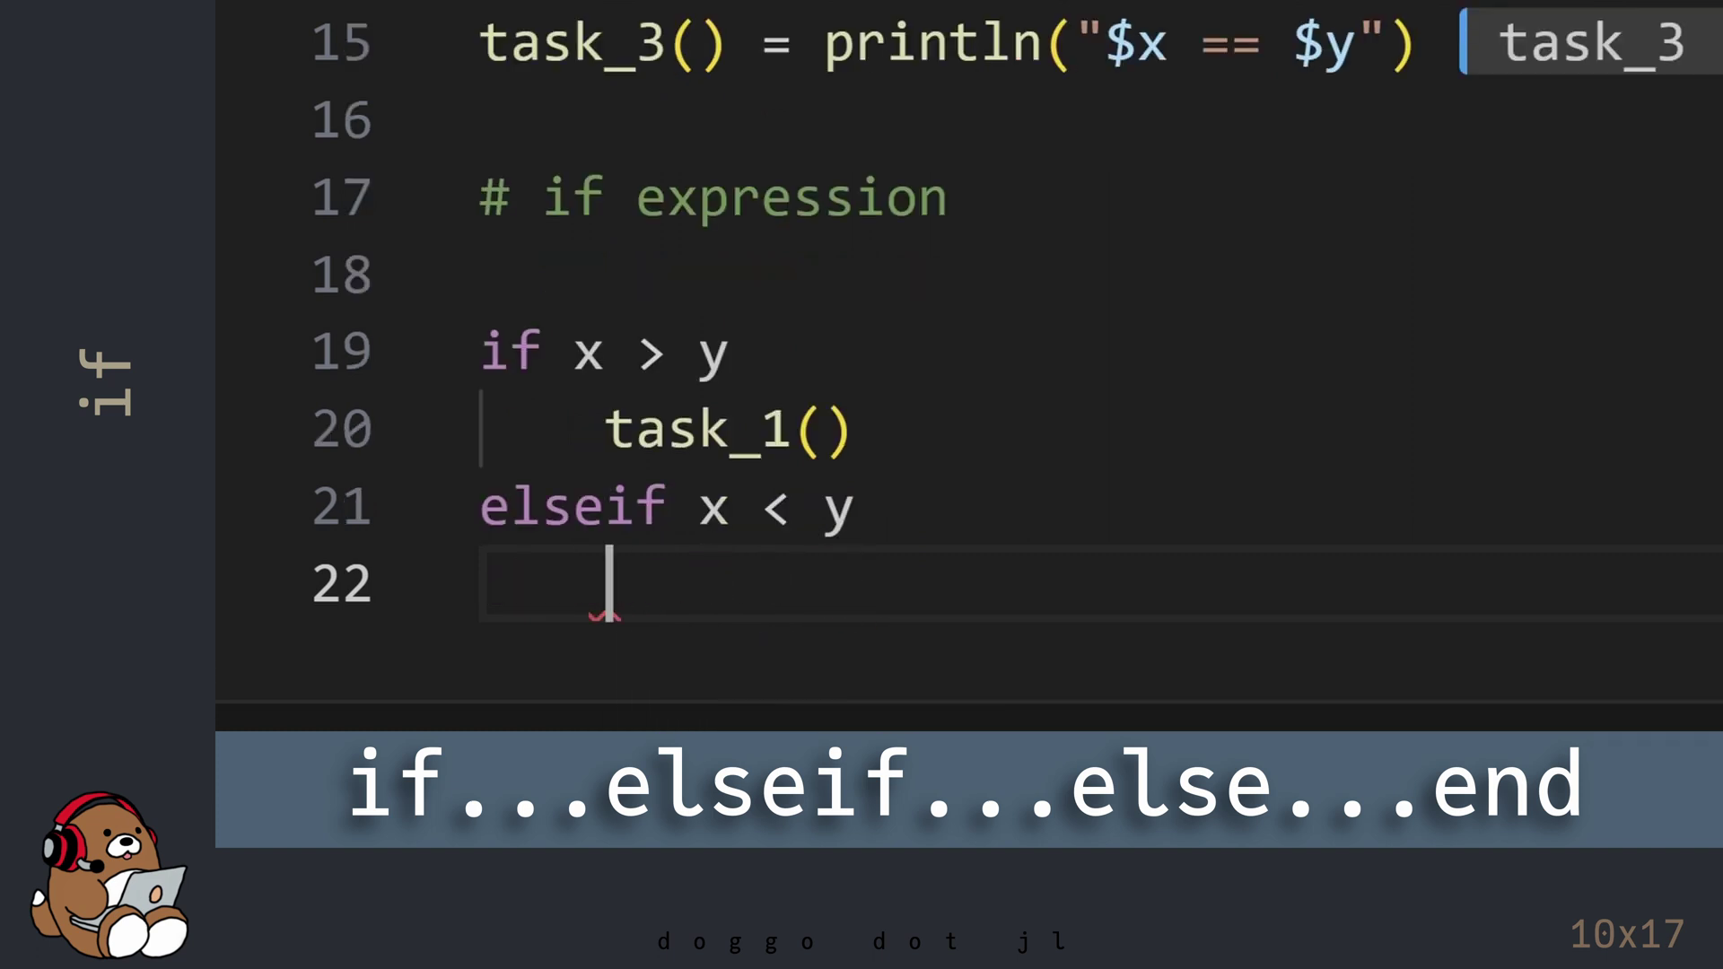
pyautogui.write('task_')
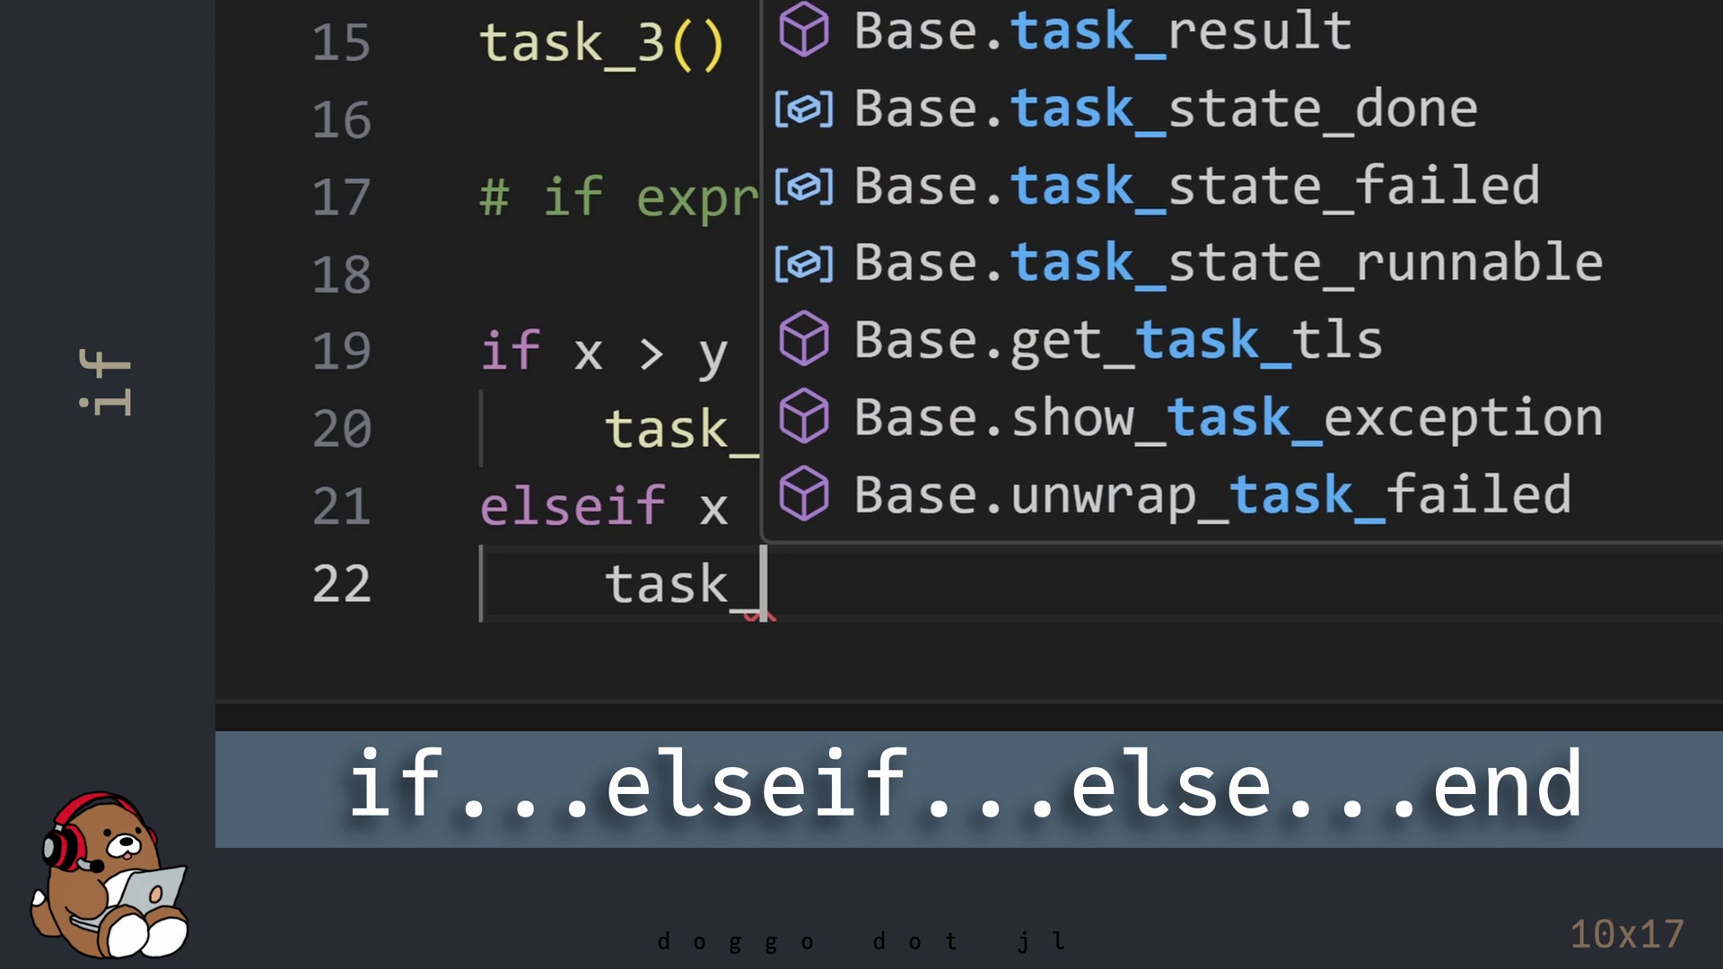
pyautogui.write('2()')
pyautogui.press('Return')
pyautogui.press('BackSpace')
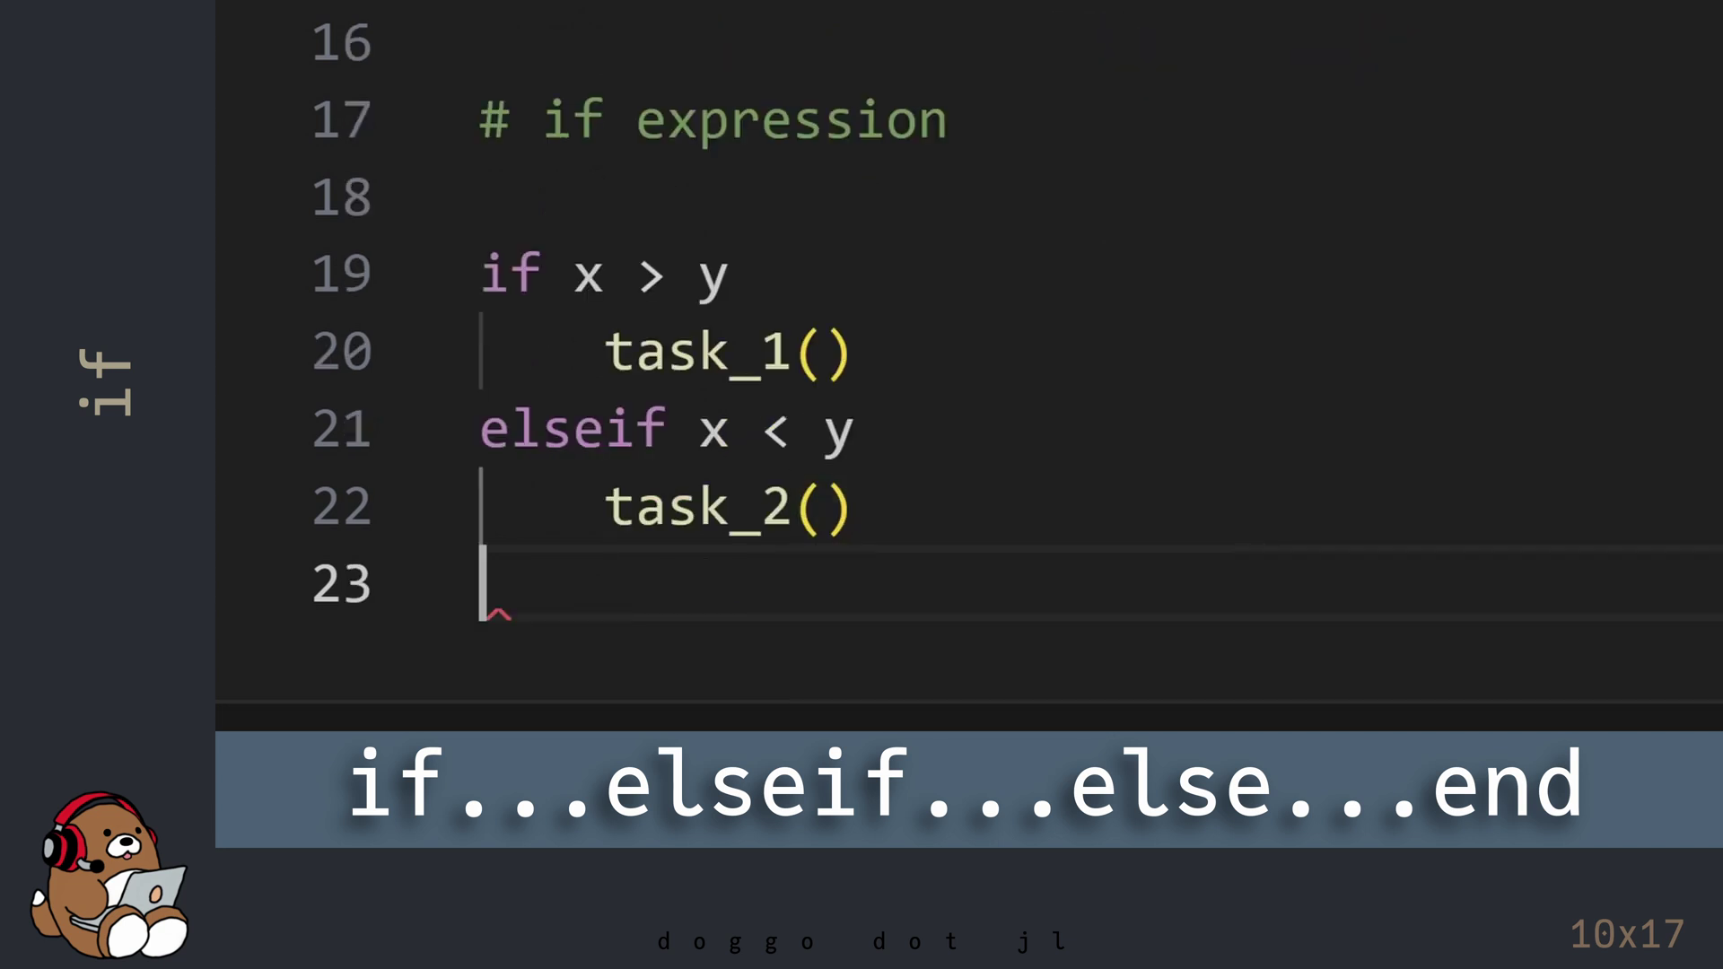
pyautogui.write('else')
pyautogui.press('Escape')
pyautogui.press('Return')
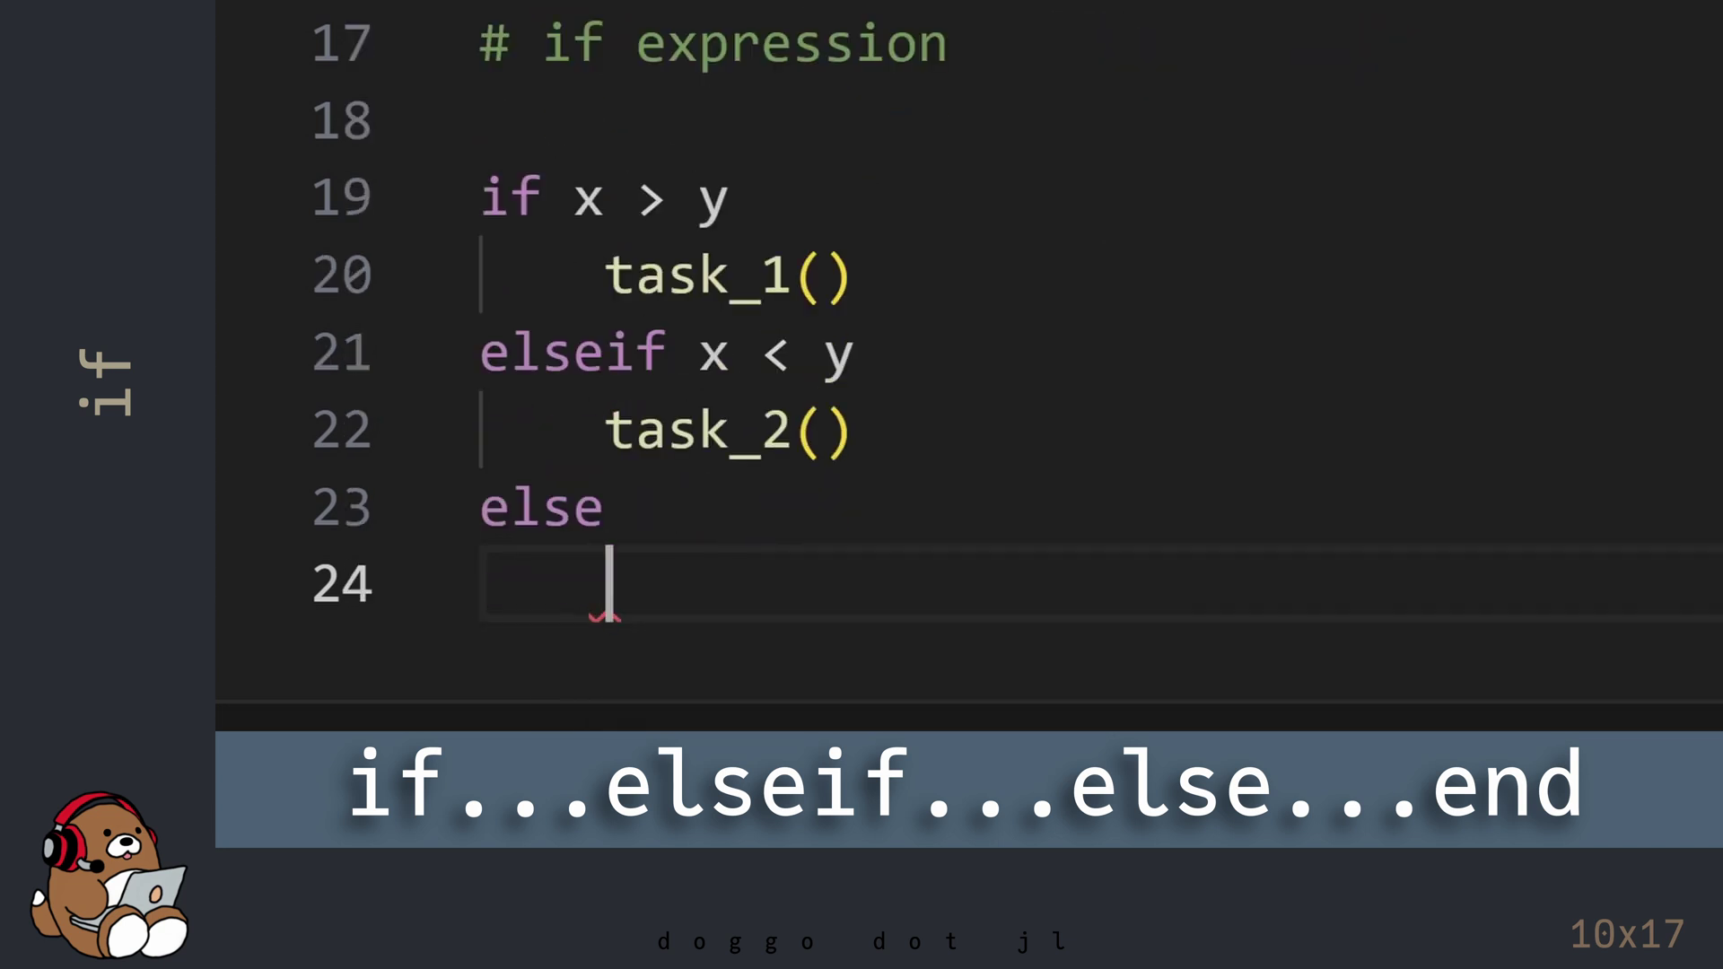
pyautogui.write('task_3')
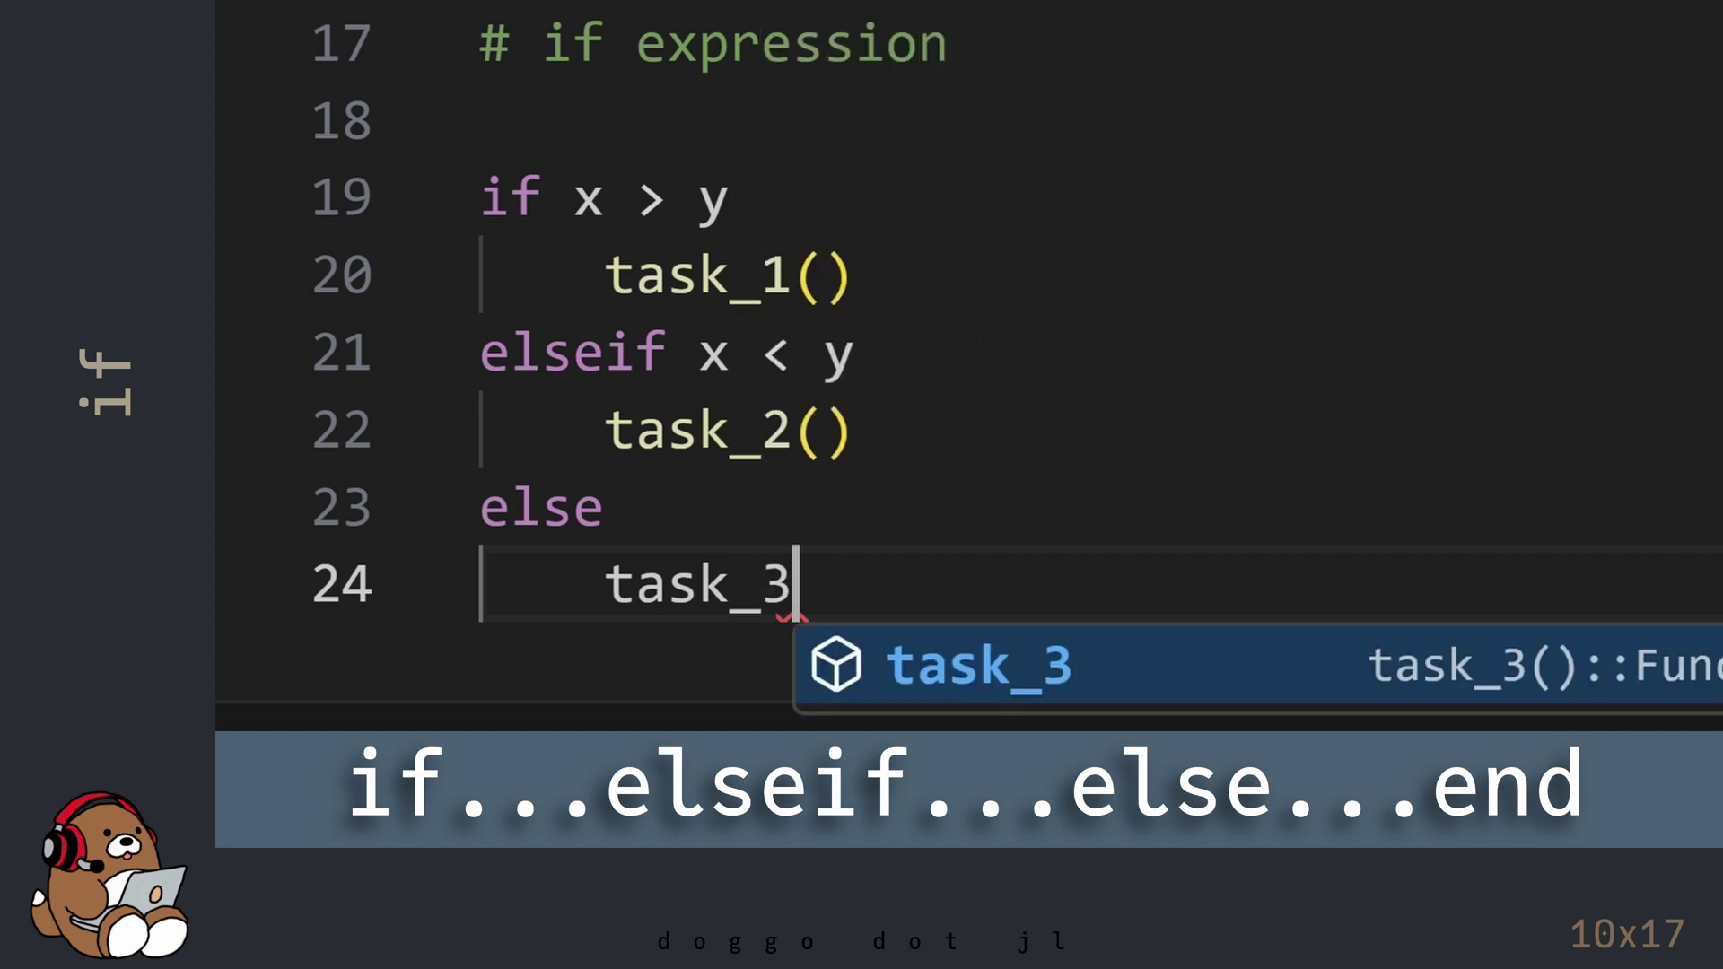
pyautogui.write('()')
pyautogui.press('Return')
pyautogui.write('en')
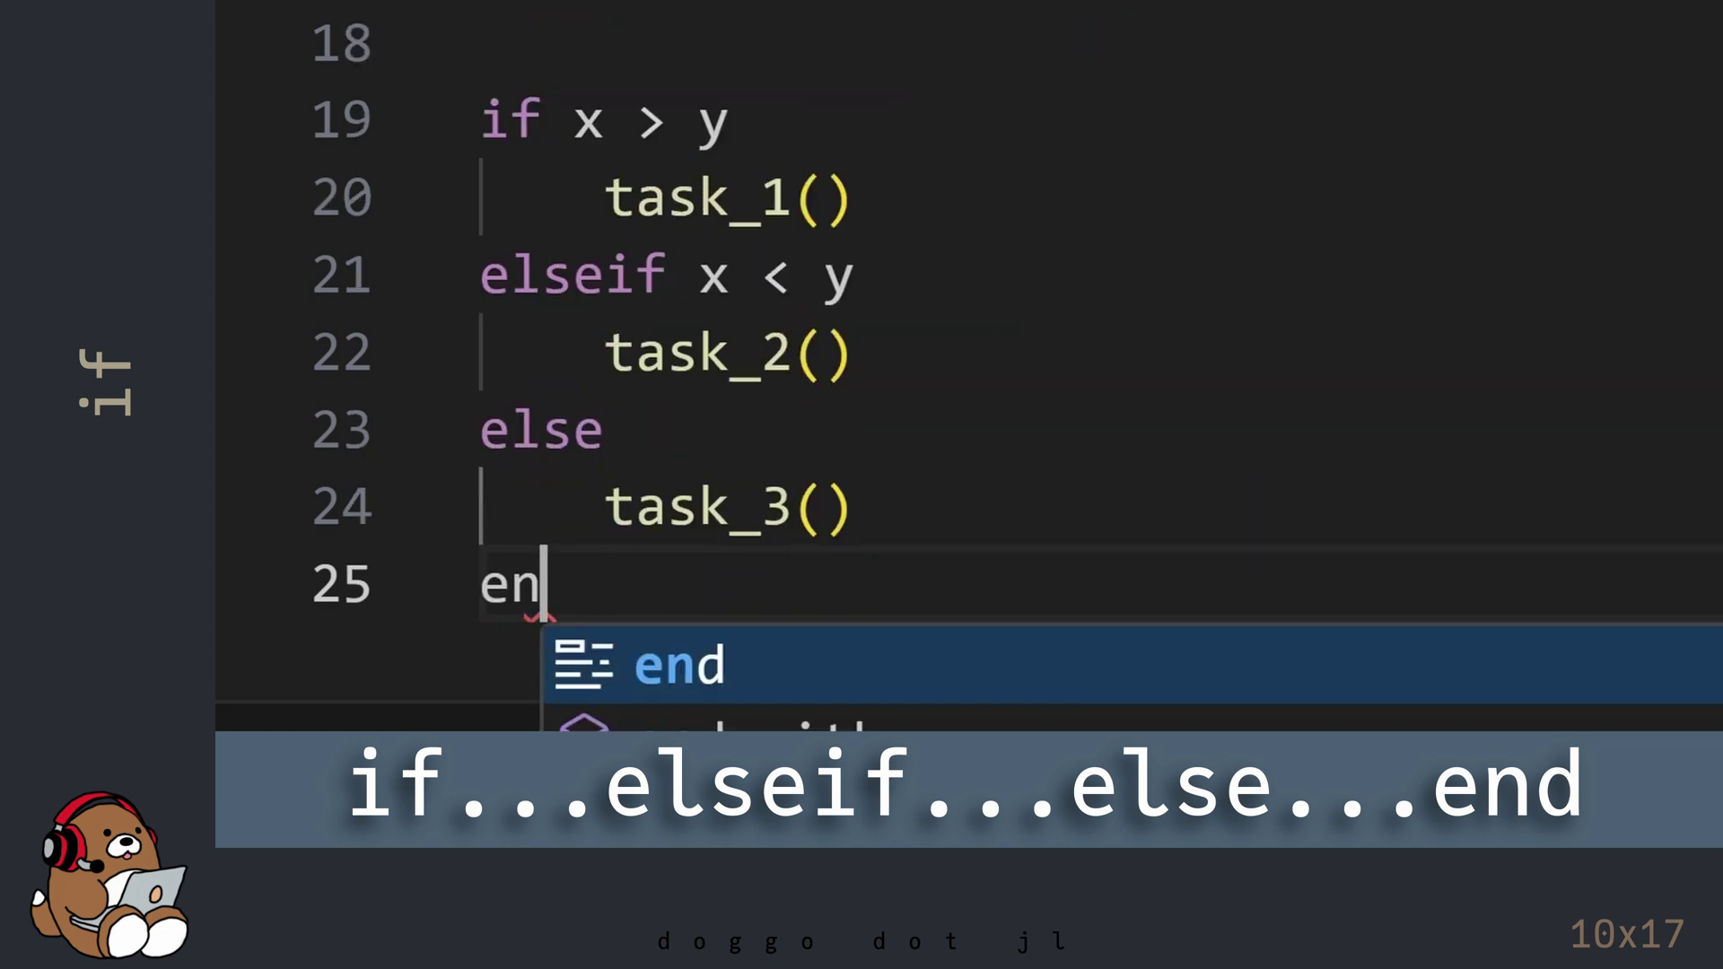
pyautogui.write('d')
pyautogui.press('Escape')
pyautogui.press('Return')
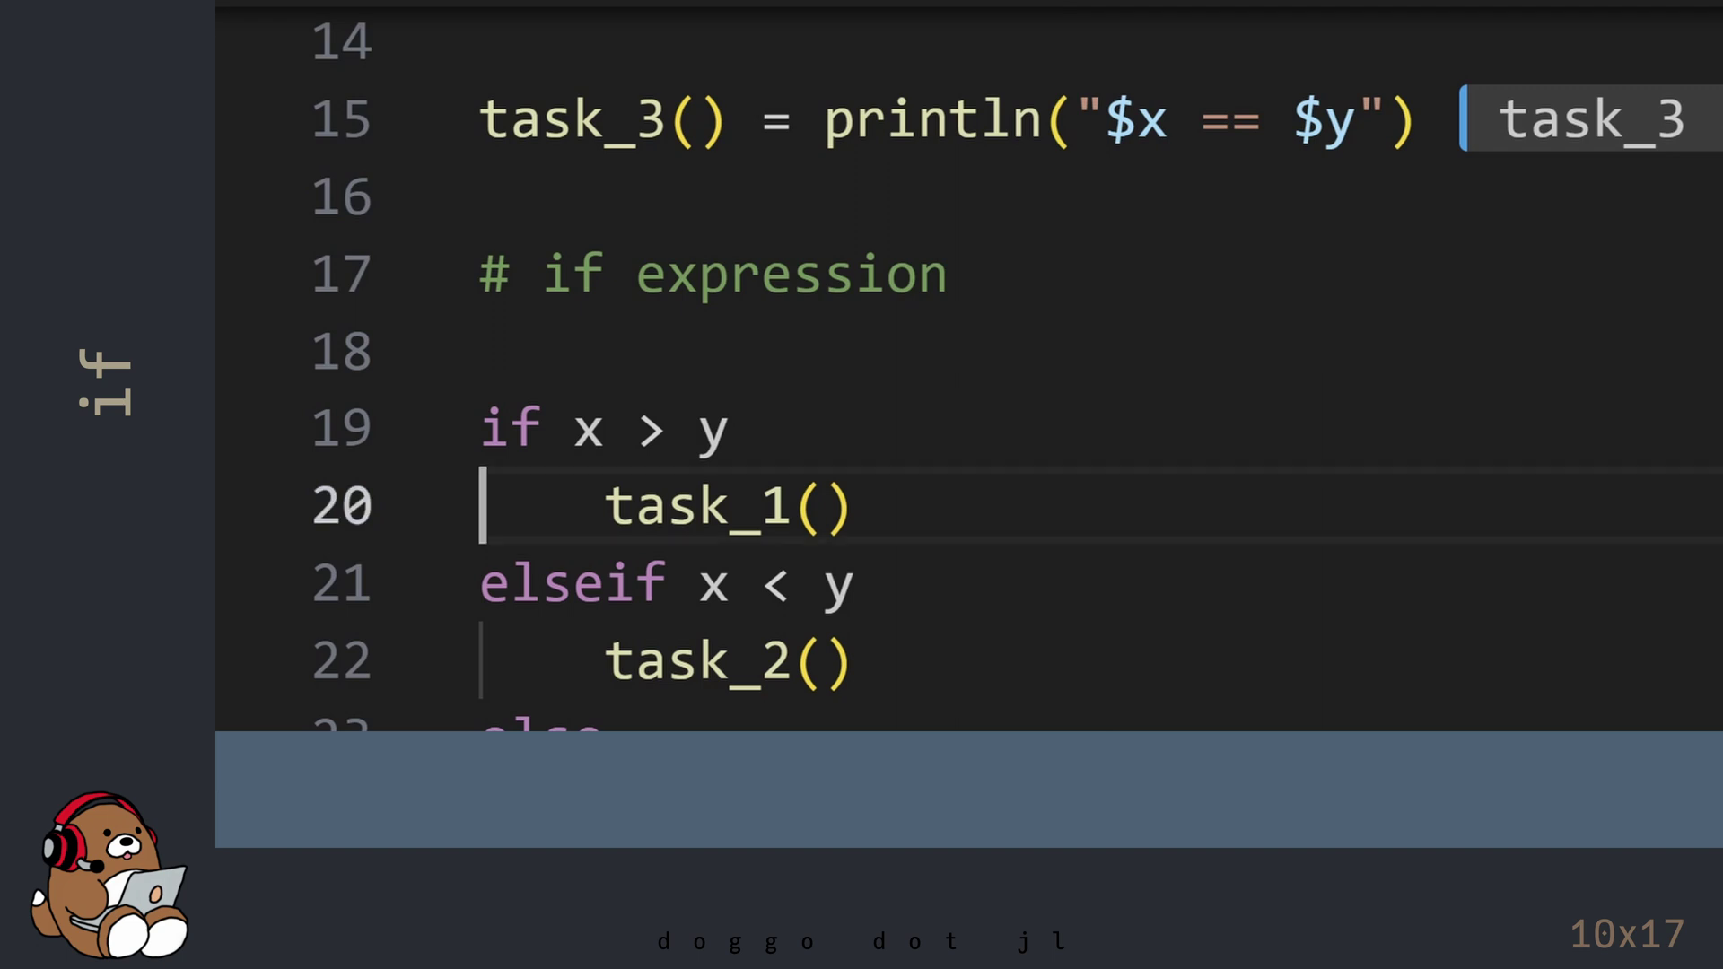
# Uncomment line 5, x, y = y, x, and evaluate it to get (2, 1).
pyautogui.press('Up')
pyautogui.press('Up')
pyautogui.press('Up')
pyautogui.press('Up')
pyautogui.press('Up')
pyautogui.press('Up')
pyautogui.press('Down')
pyautogui.press('Down')
pyautogui.press('Down')
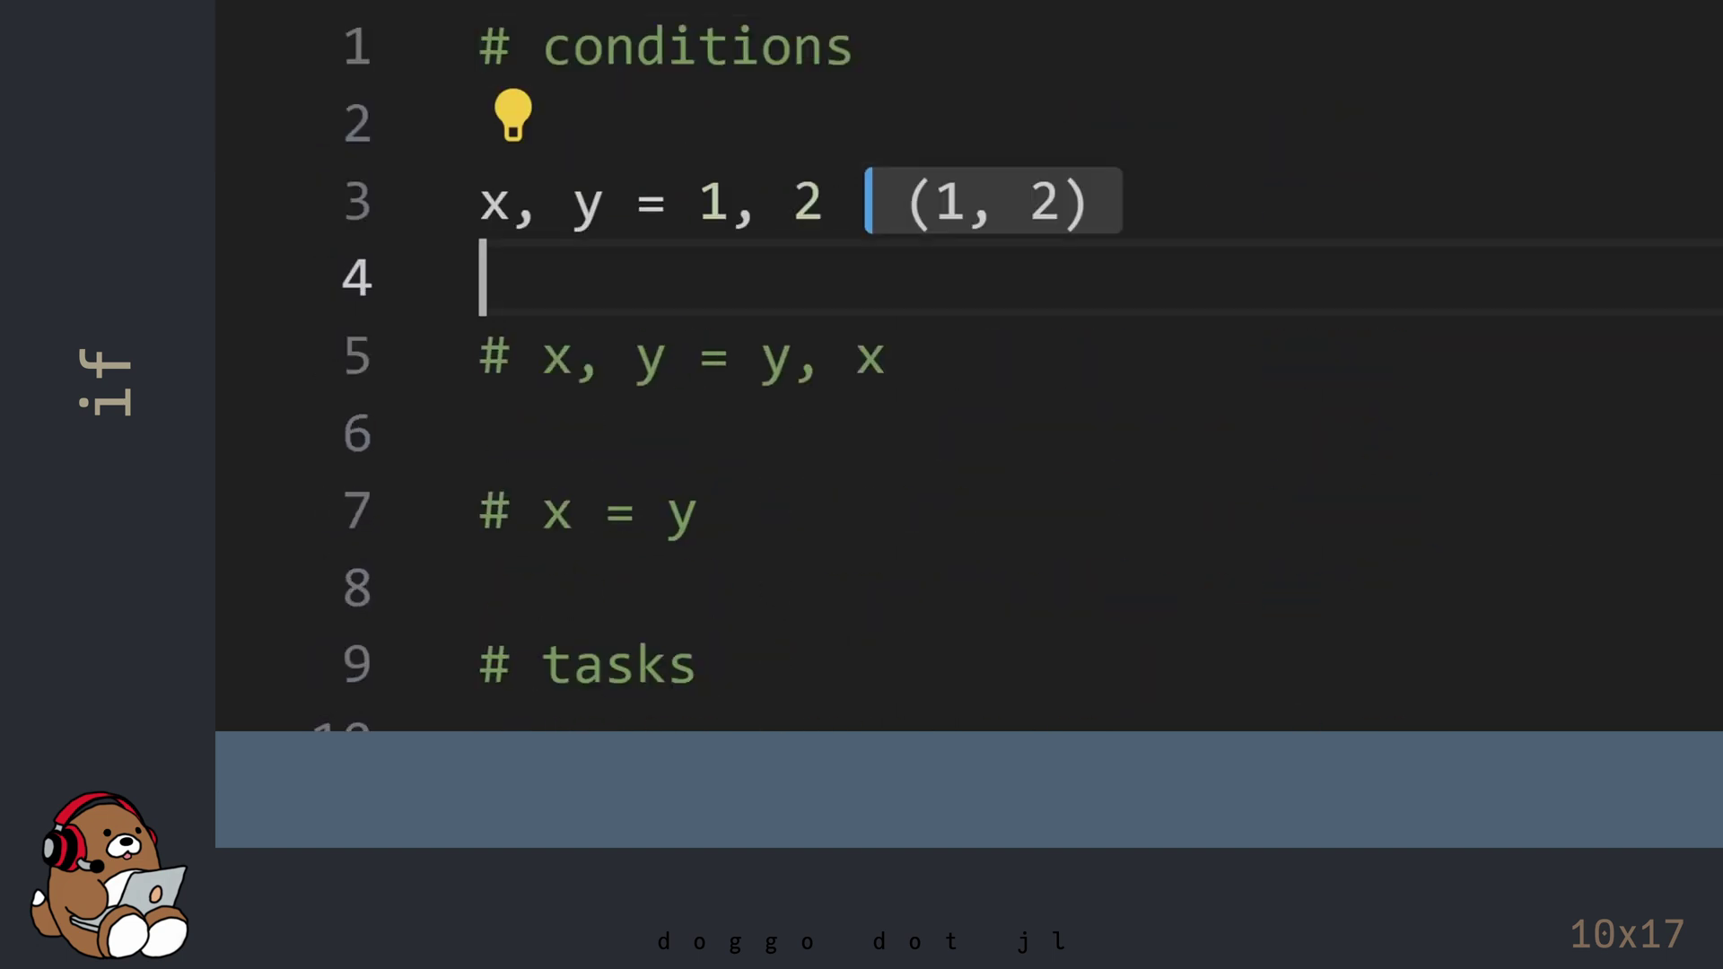
pyautogui.press('Down')
pyautogui.hotkey('ctrl', '/')
pyautogui.press('Down')
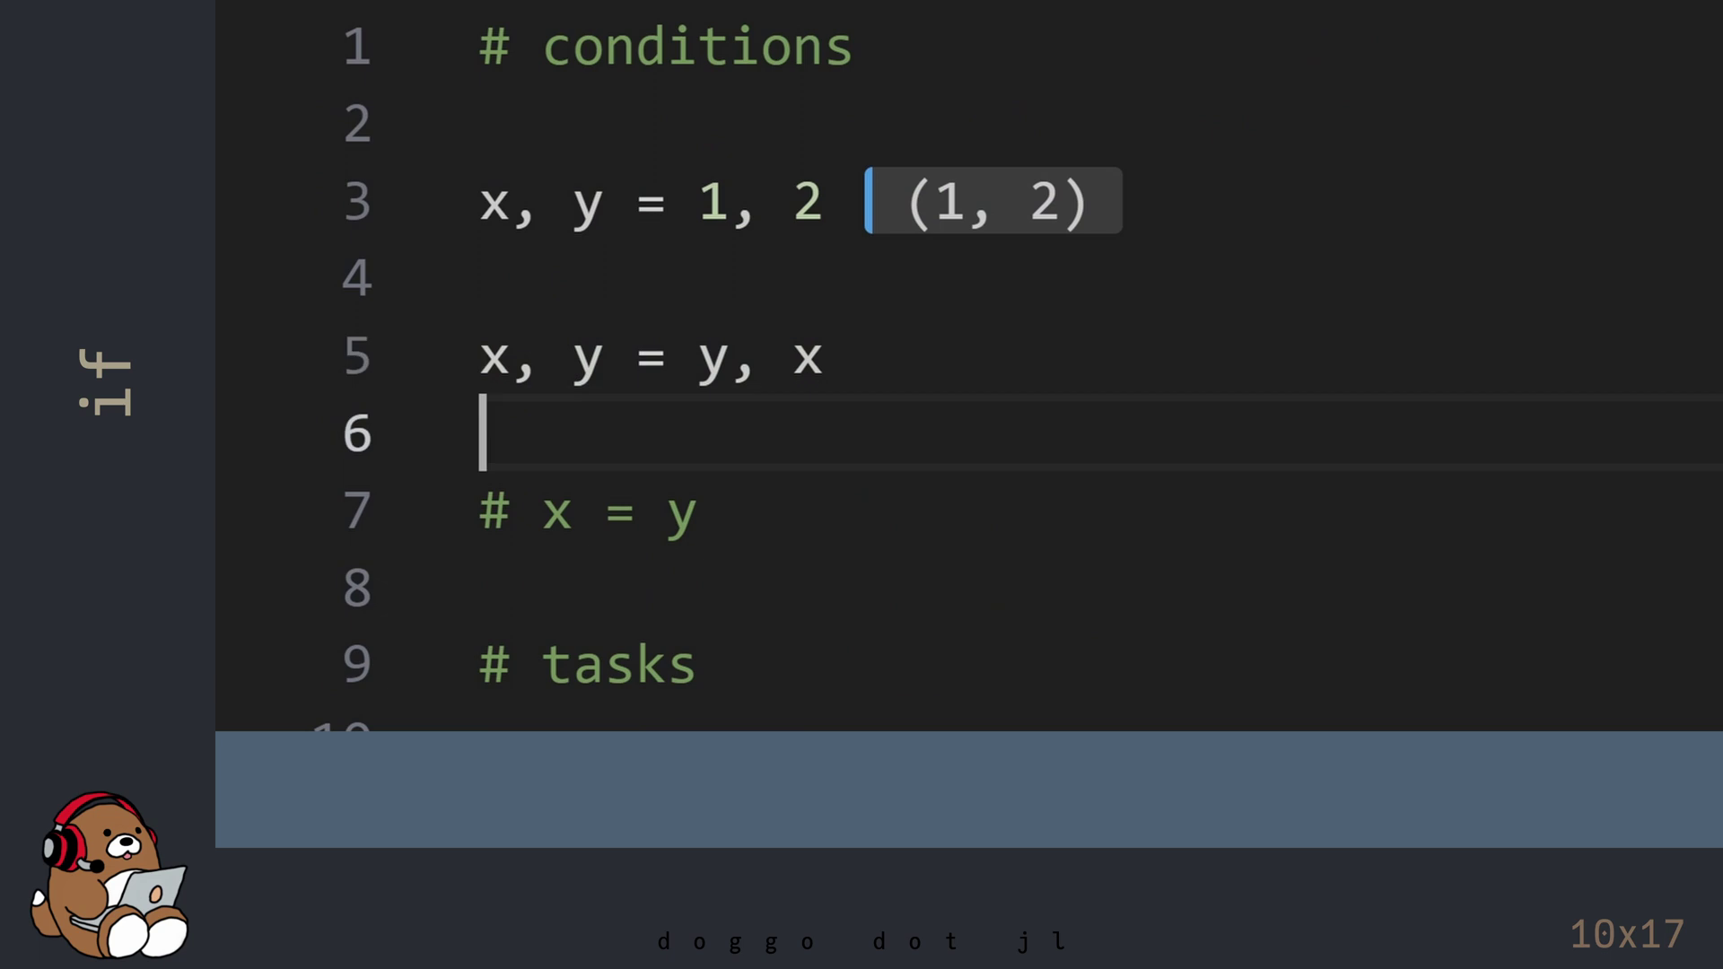
pyautogui.press('Up')
pyautogui.hotkey('shift', 'Return')
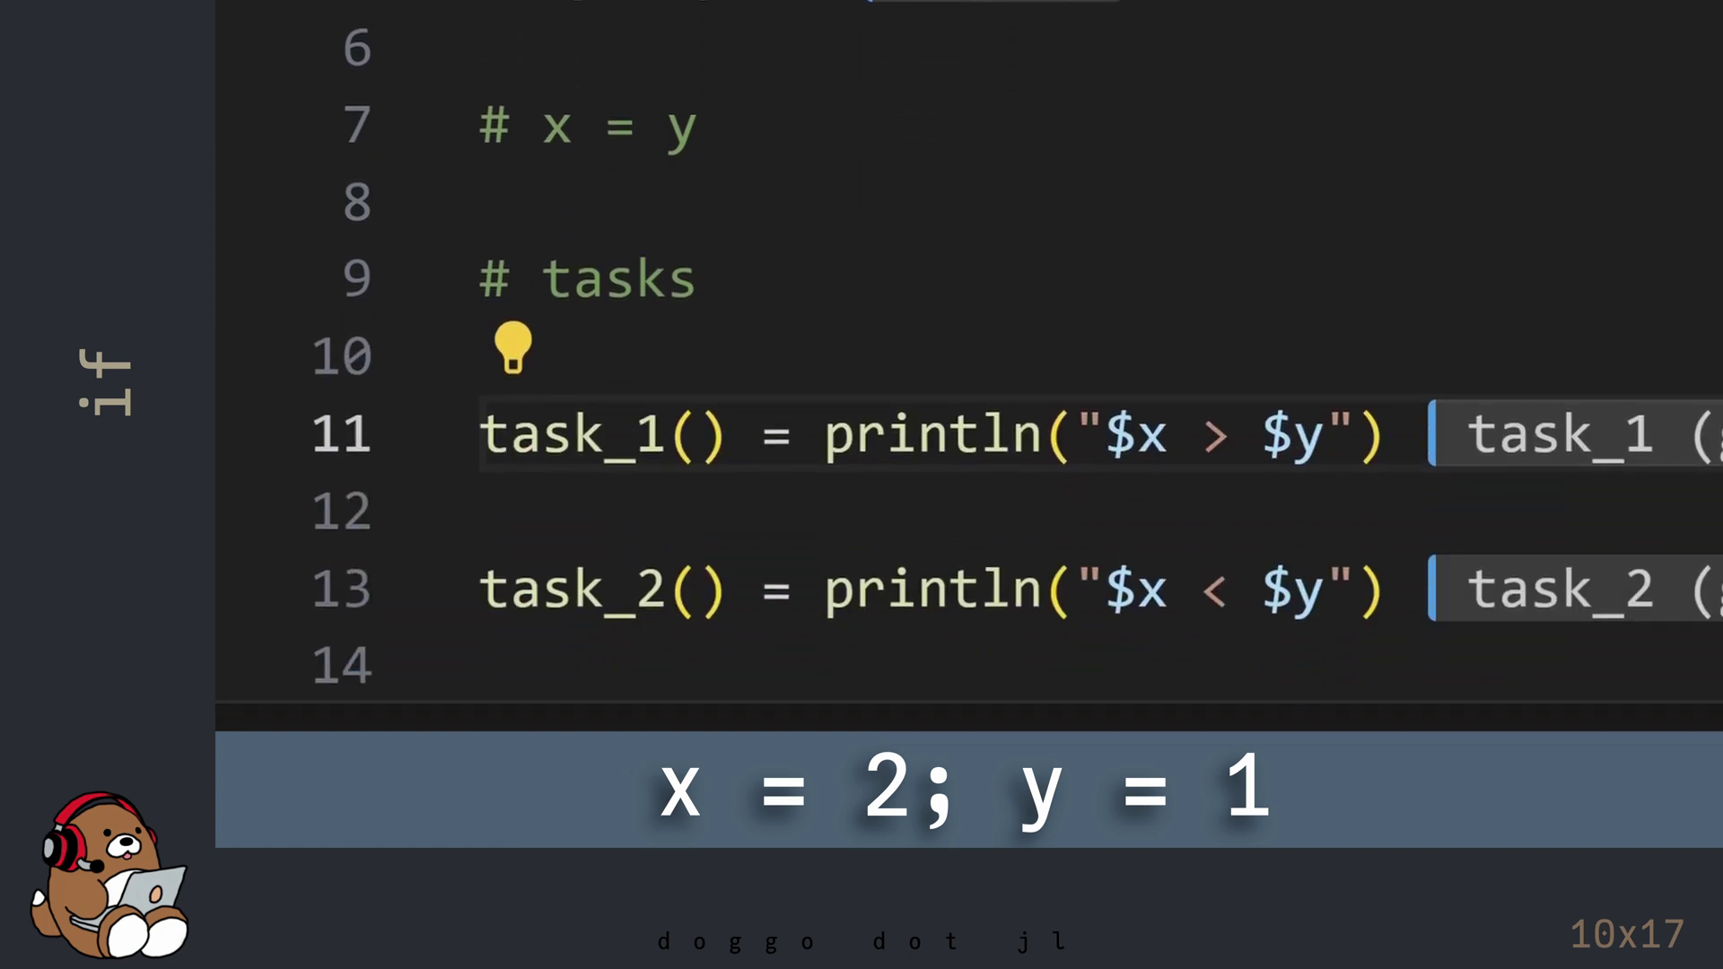
# Run the if/elseif/else block again with x = 2 and y = 1, printing 2 > 1.
pyautogui.press('Down')
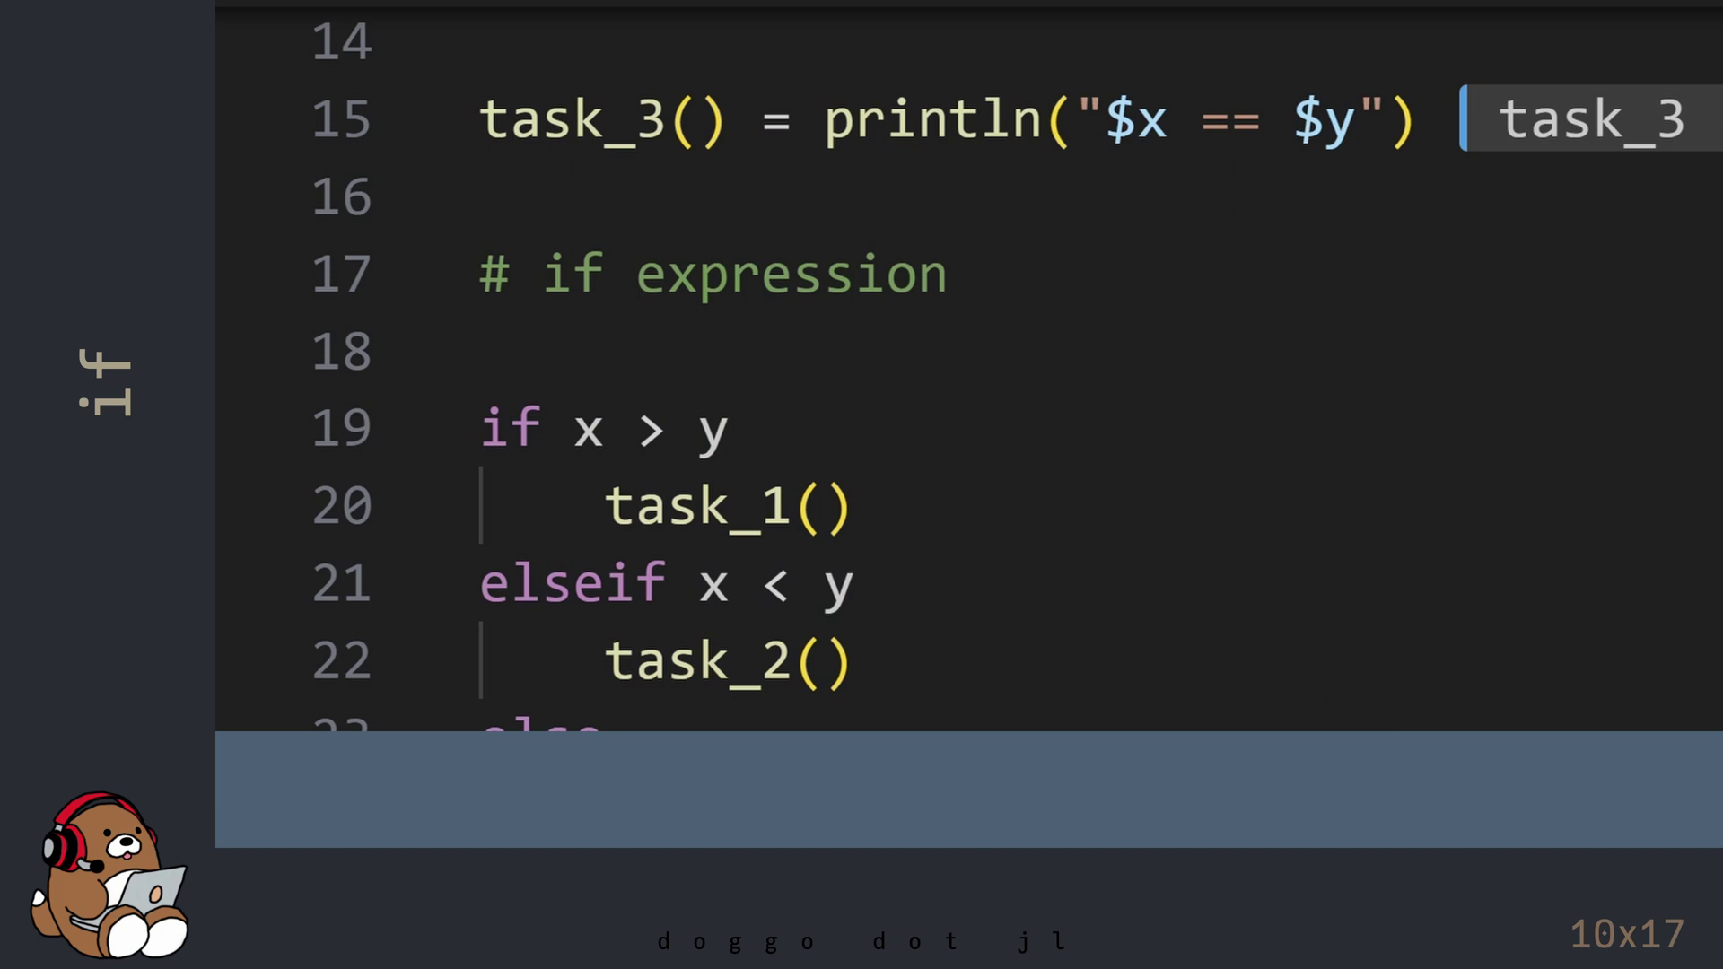
# Uncomment line 7, x = y, and evaluate it to get 1.
pyautogui.press('Up')
pyautogui.press('Up')
pyautogui.press('Up')
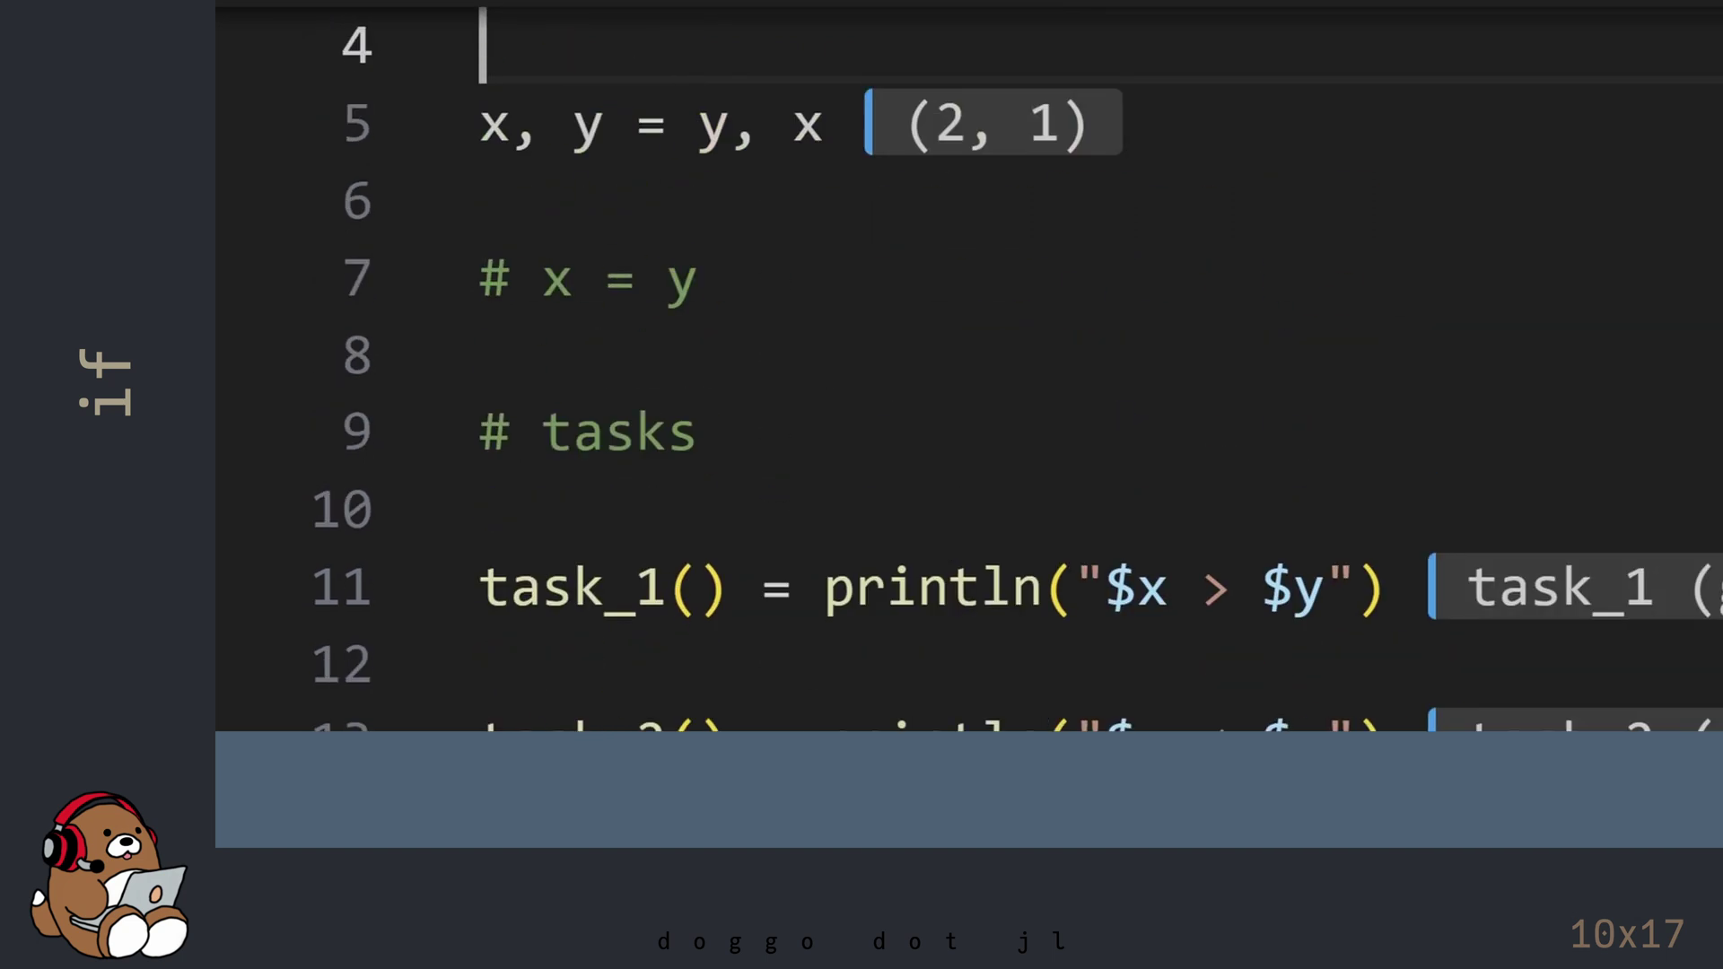
pyautogui.press('Up')
pyautogui.press('Up')
pyautogui.press('Up')
pyautogui.press('Down')
pyautogui.press('Down')
pyautogui.press('Down')
pyautogui.press('Down')
pyautogui.press('Down')
pyautogui.press('Down')
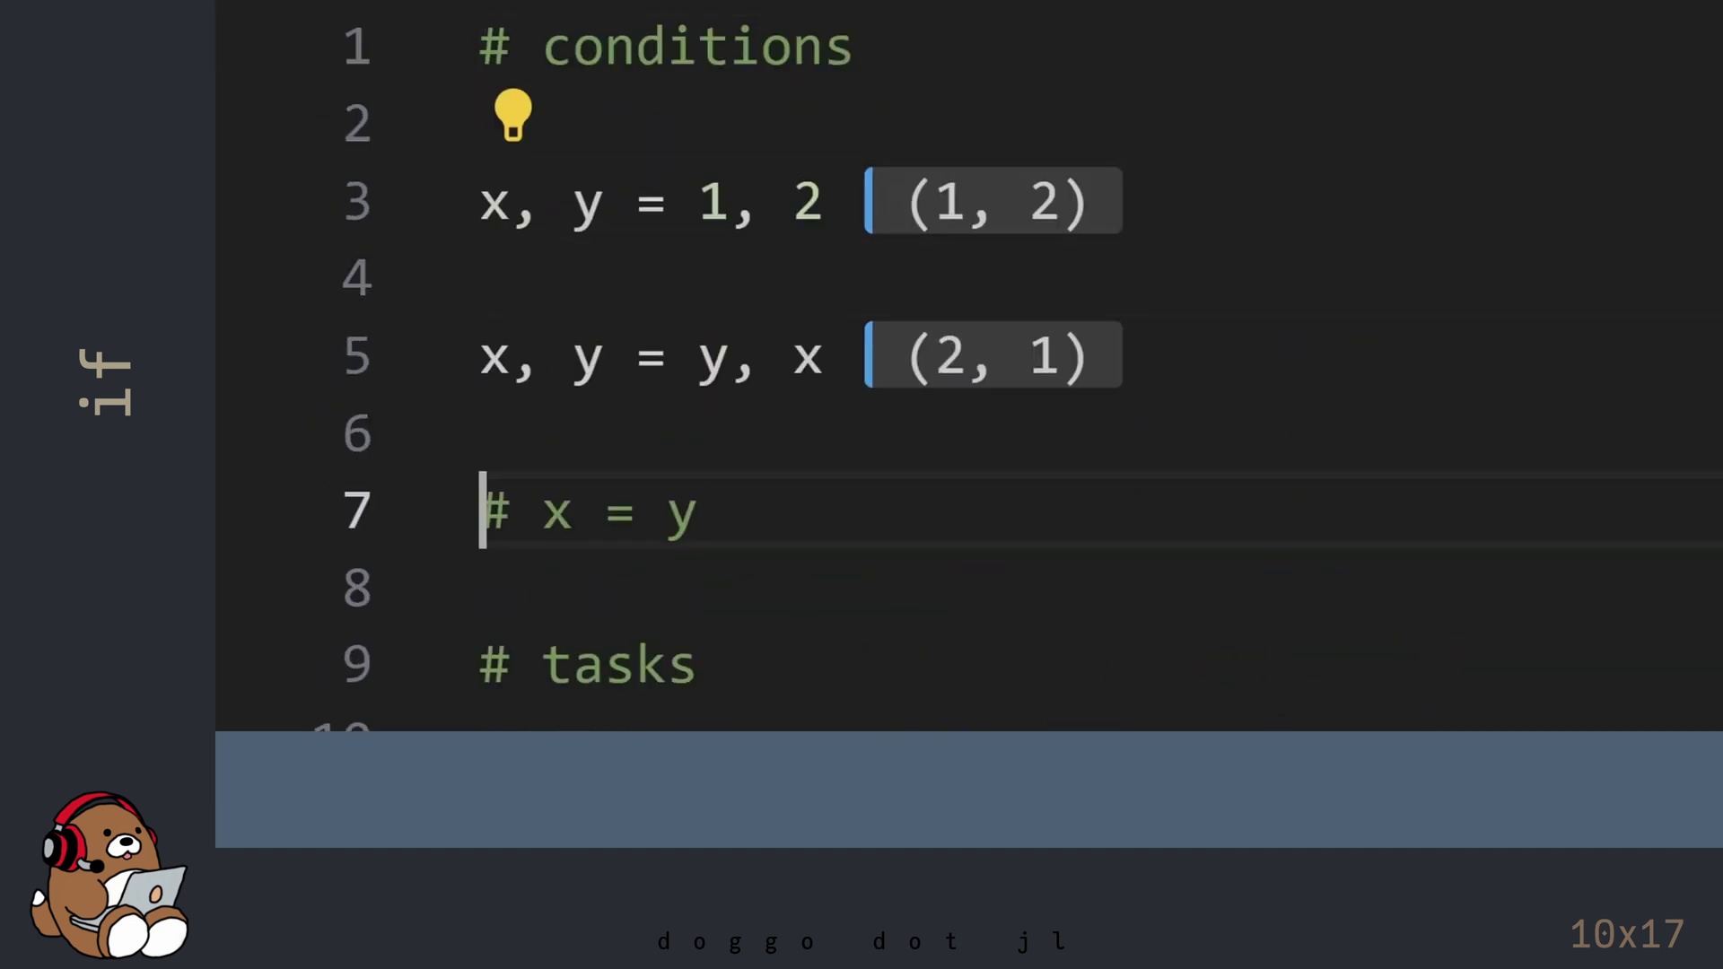
pyautogui.hotkey('ctrl', '/')
pyautogui.press('Down')
pyautogui.press('Up')
pyautogui.press('End')
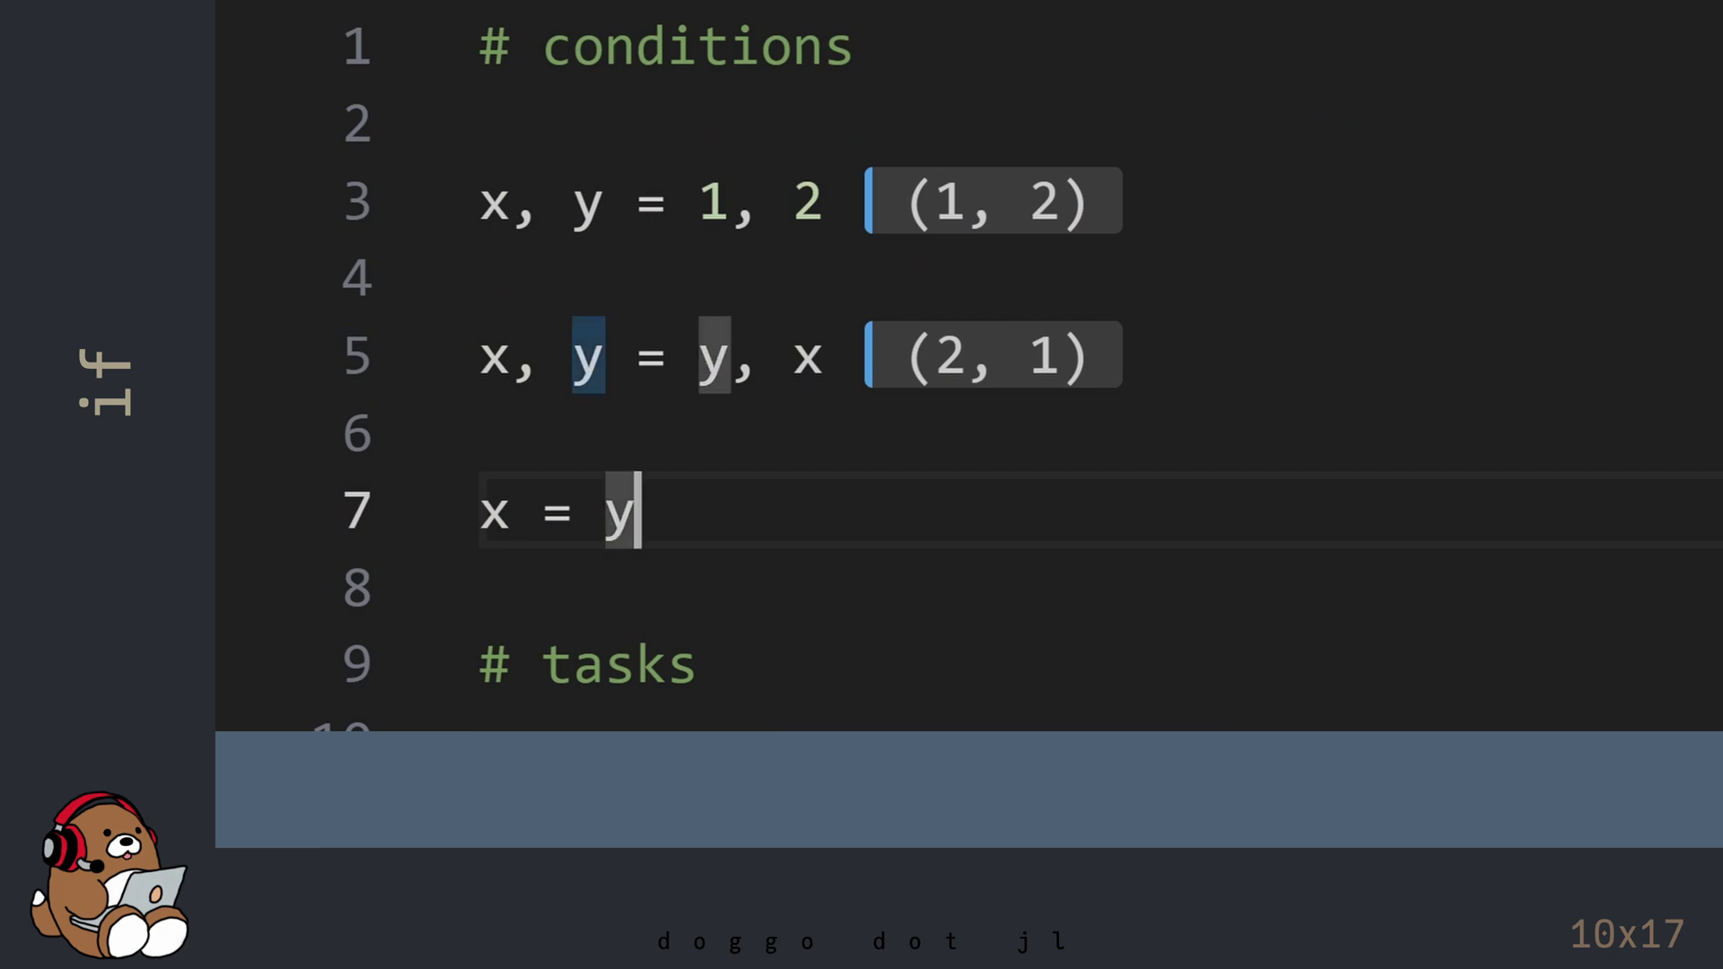
pyautogui.hotkey('ctrl', 'Return')
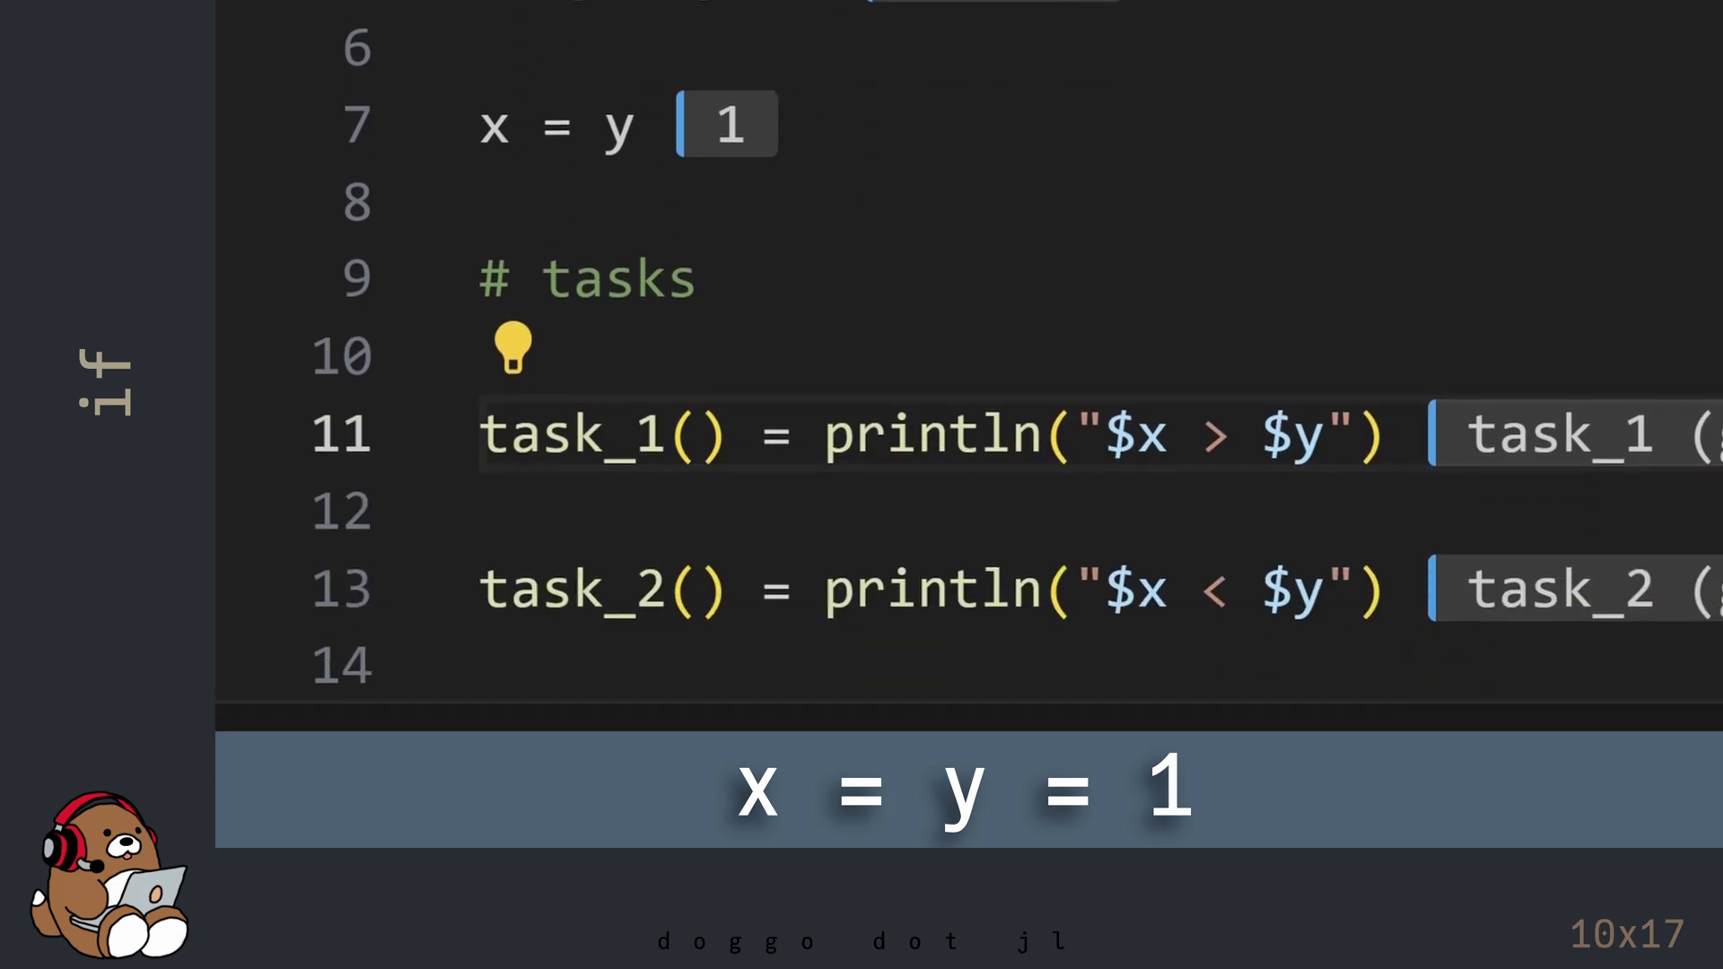
# Execute the if block on line 19 with x and y both 1, printing 1 == 1.
pyautogui.press('Down')
pyautogui.press('Down')
pyautogui.press('Down')
pyautogui.press('Down')
pyautogui.hotkey('shift', 'Return')
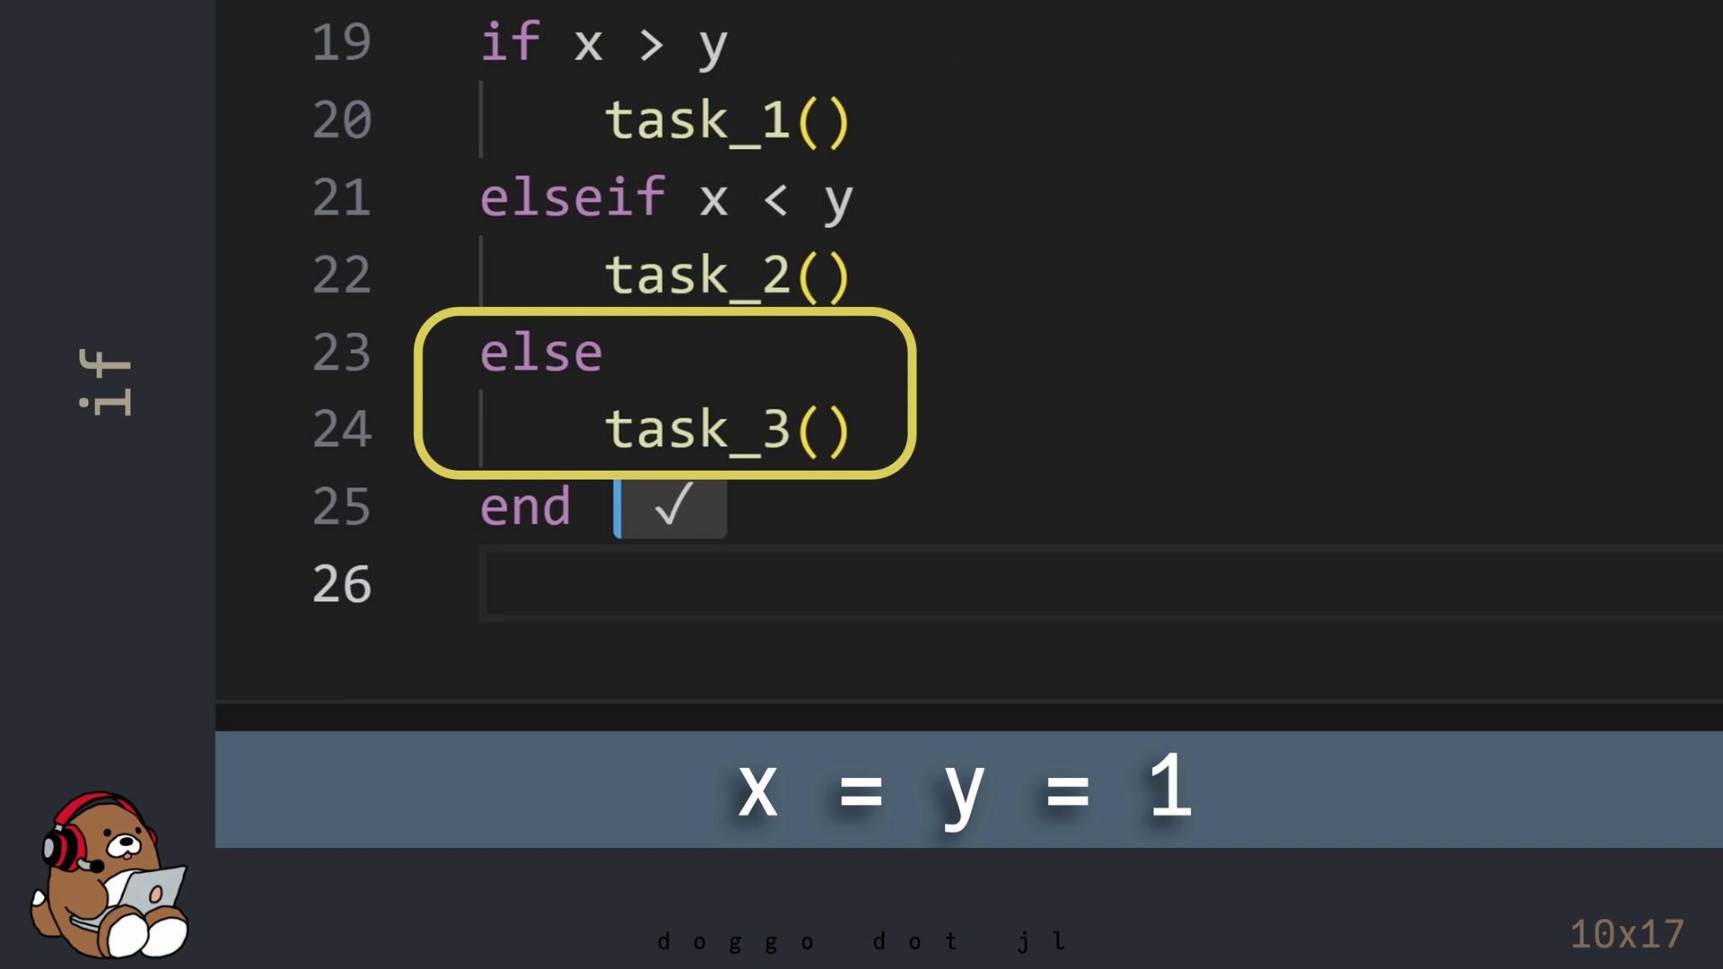
pyautogui.press('Up')
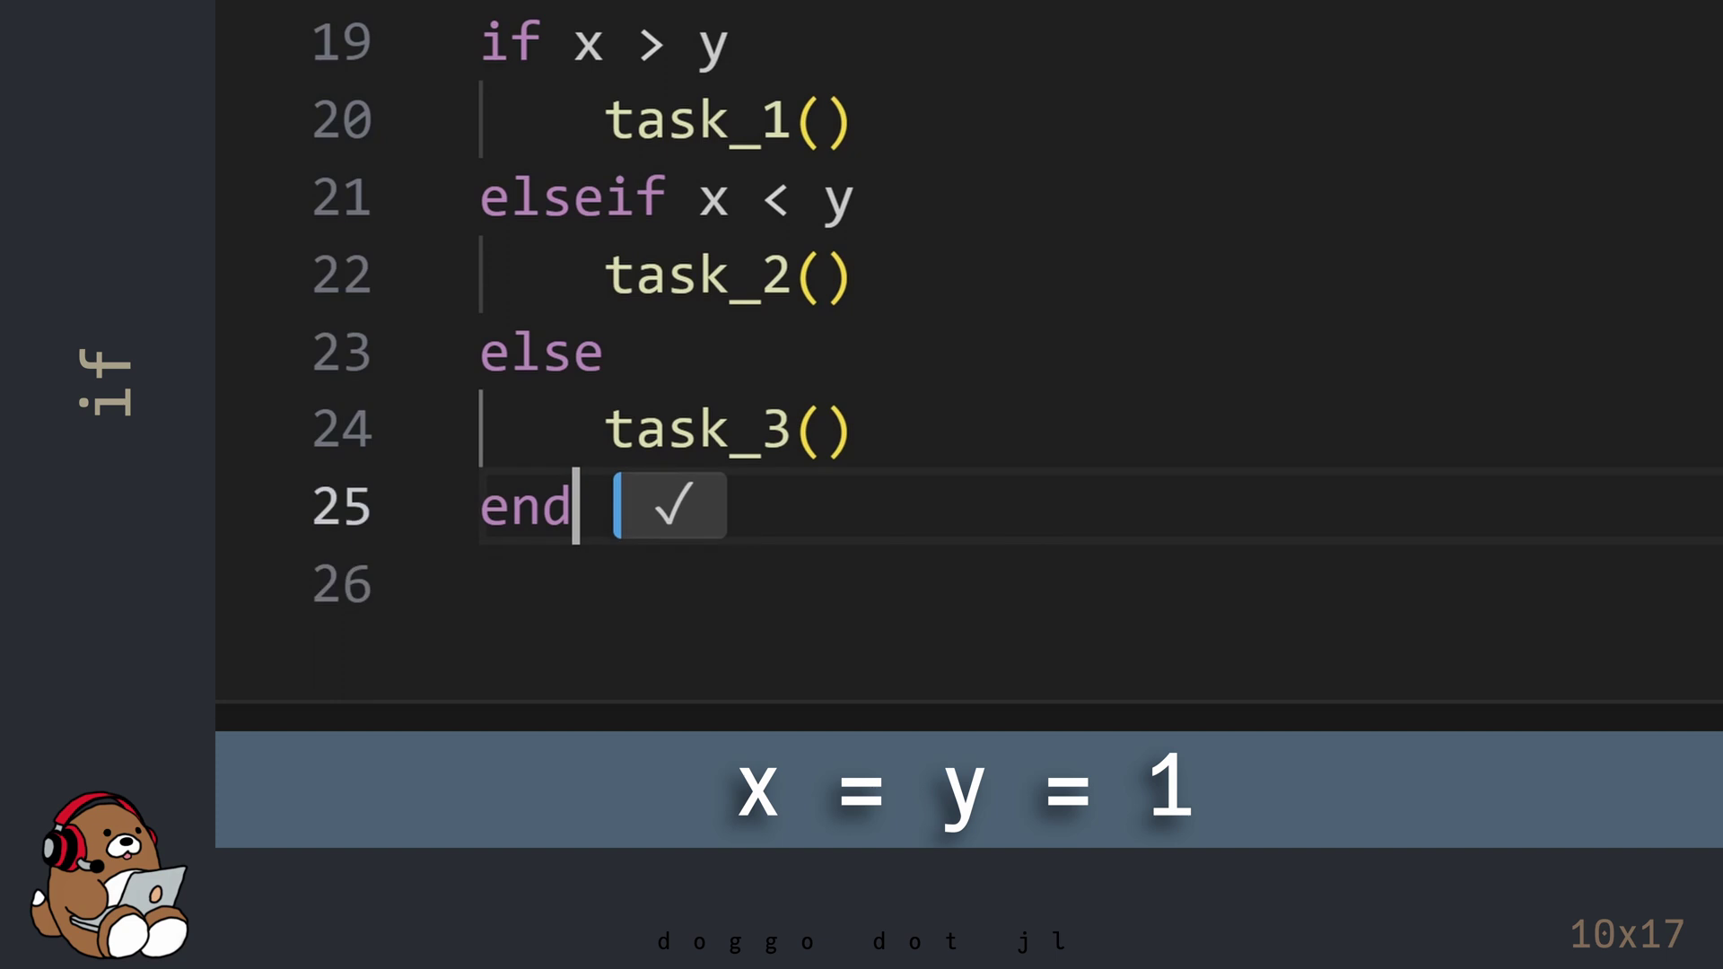